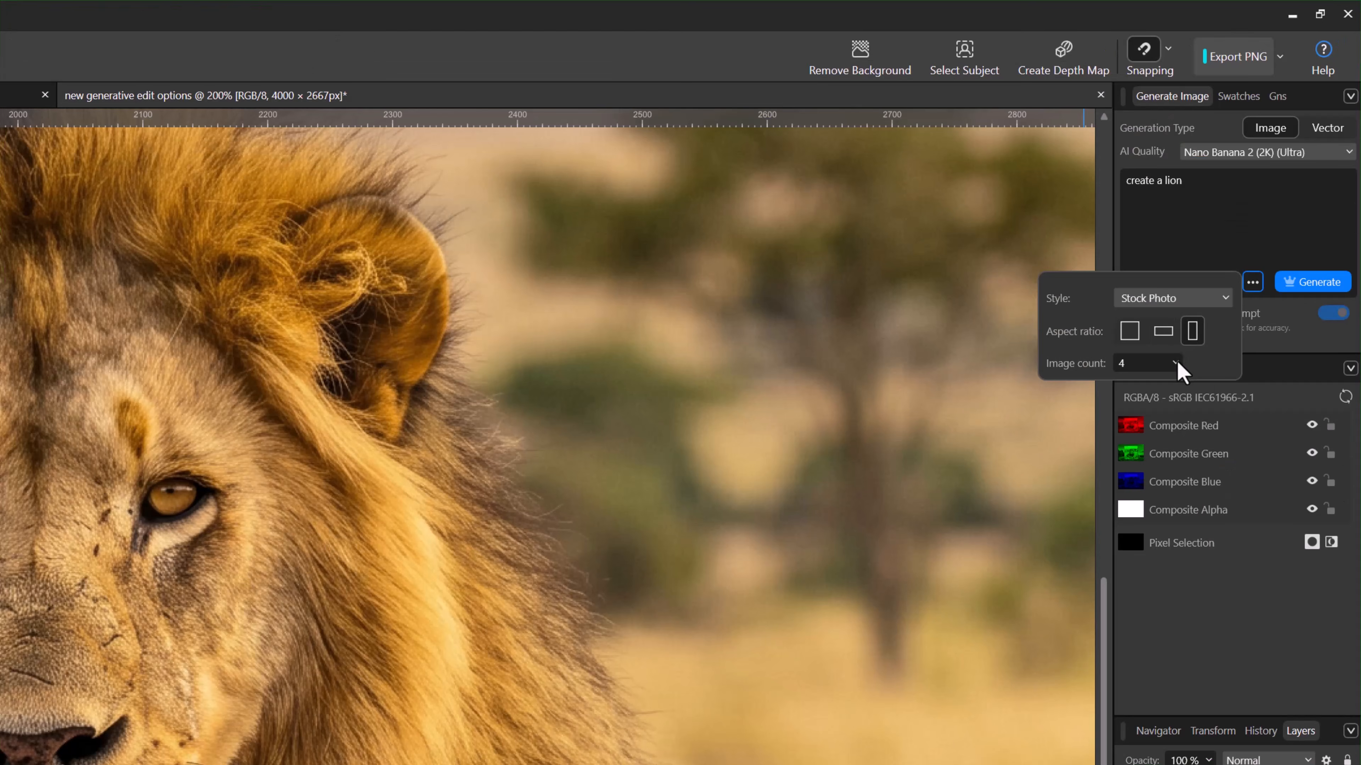
# Step: Lower the image count for the lion image generation
pyautogui.click(1175, 364)
pyautogui.moveTo(1178, 386); pyautogui.dragTo(1117, 386)
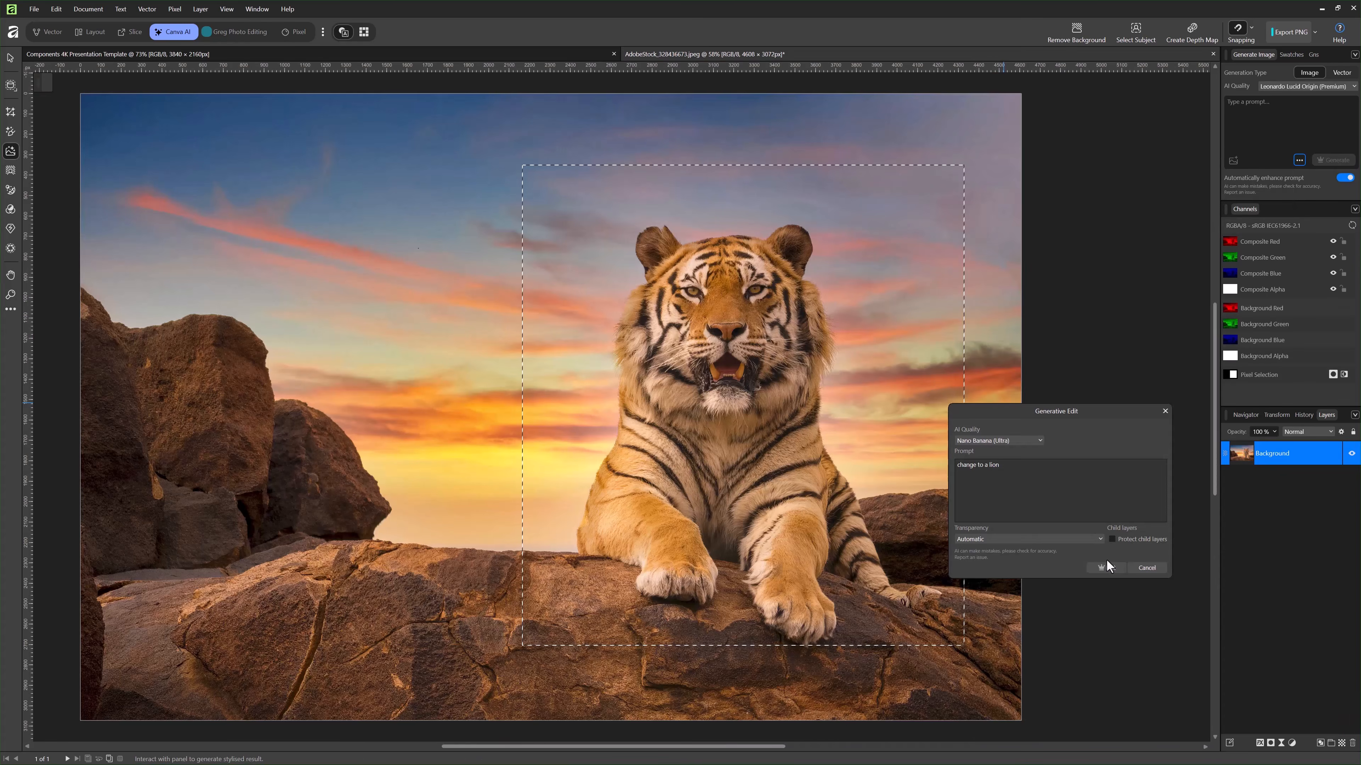
# Step: Run the Generative Edit "change to a lion" on the selected tiger using Nano Banana (Ultra)
pyautogui.click(1107, 567)
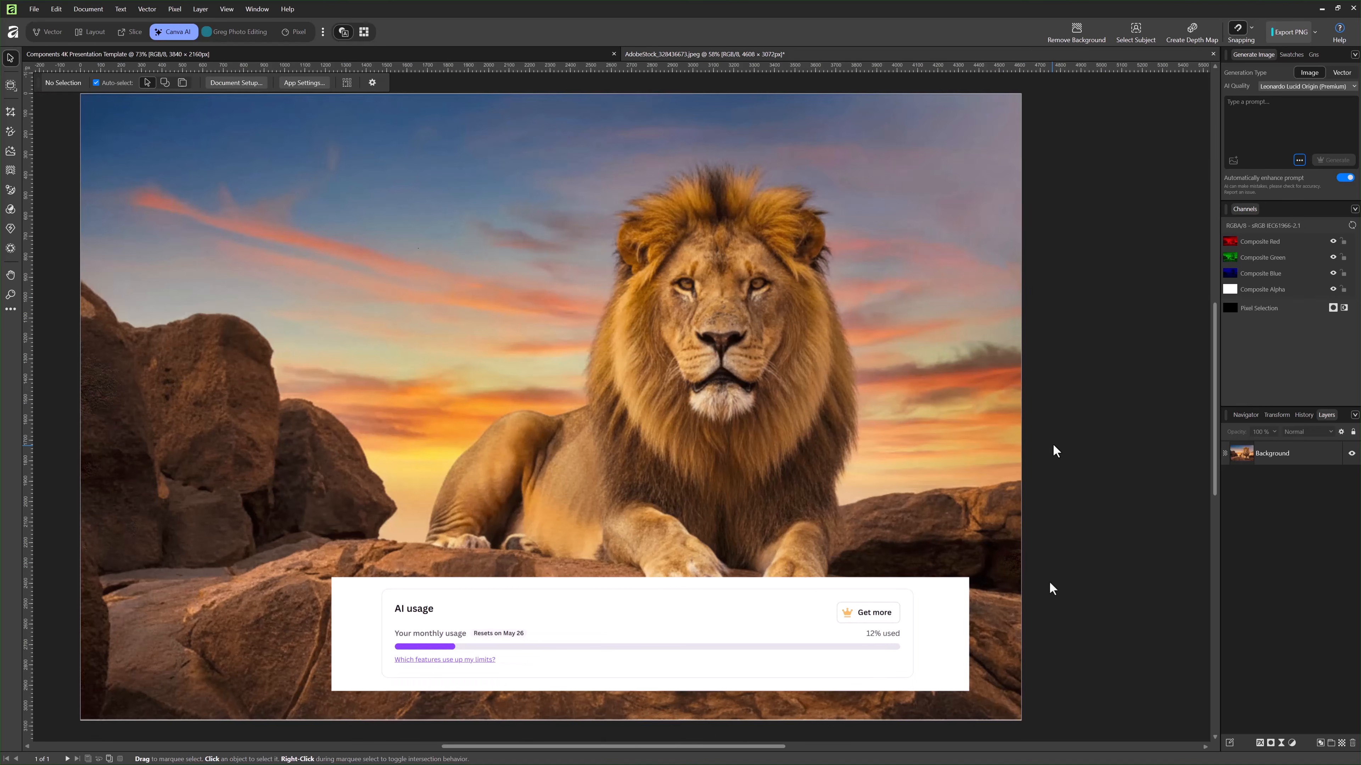
# Step: Choose Flux Kontext (Premium) as the AI quality for the tiger's Generative Edit and submit the edit
pyautogui.click(1036, 418)
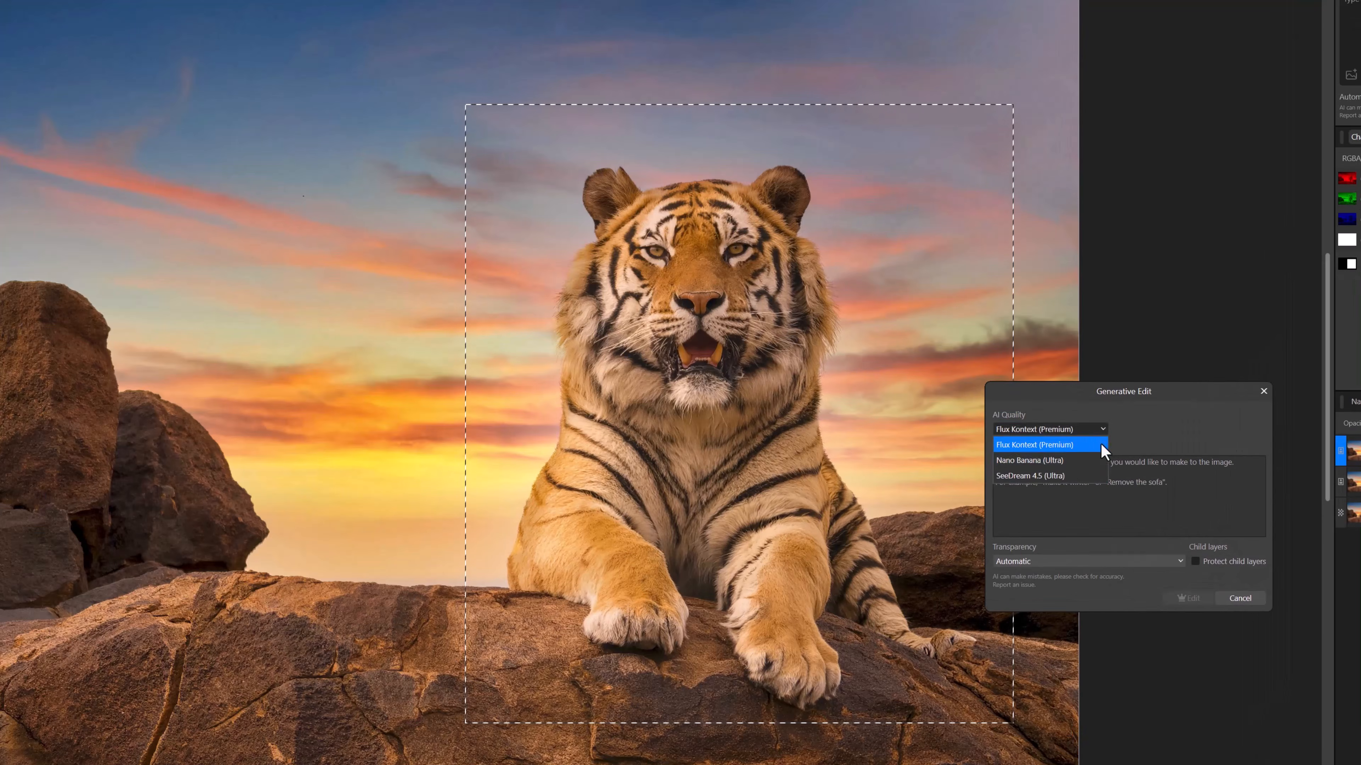
pyautogui.click(1102, 447)
pyautogui.click(1188, 598)
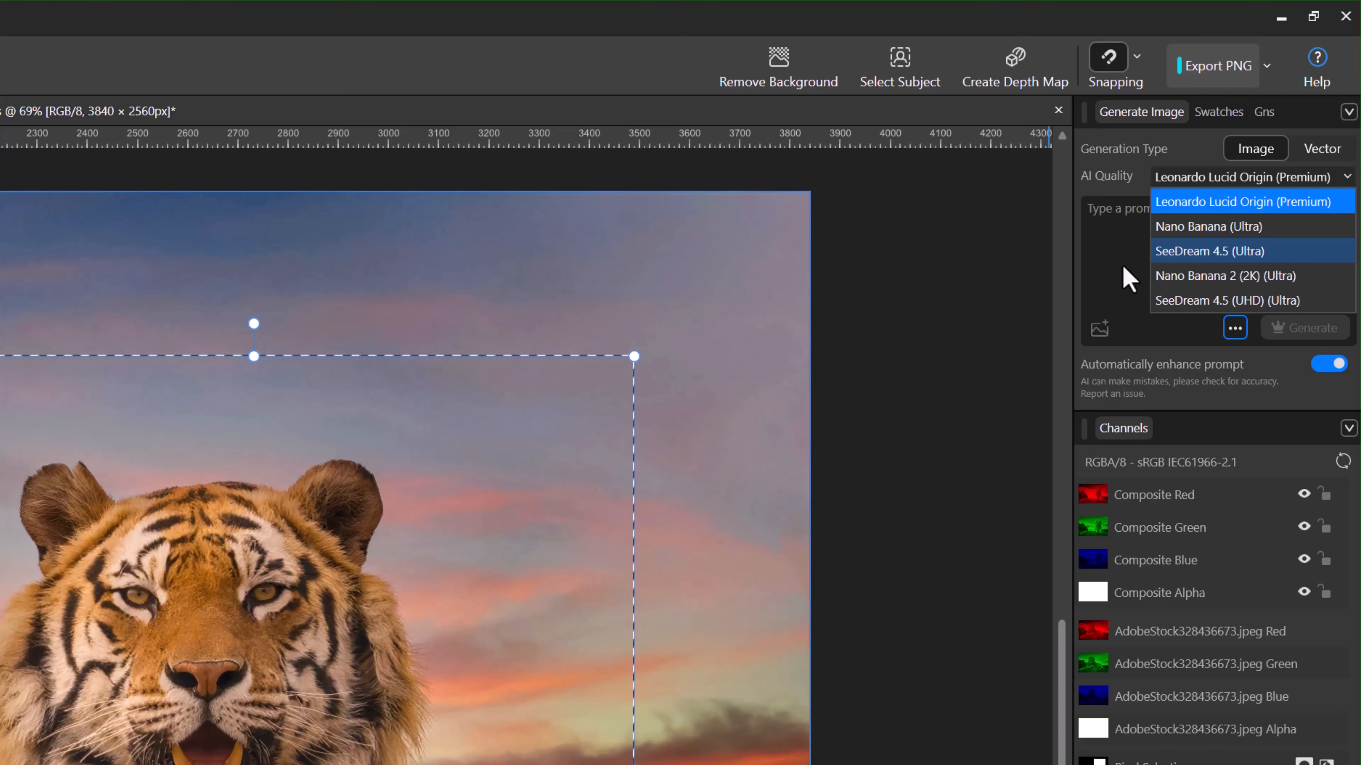
# Step: Choose Nano Banana 2 (2K) (Ultra) as the AI quality for generating images
pyautogui.click(1200, 274)
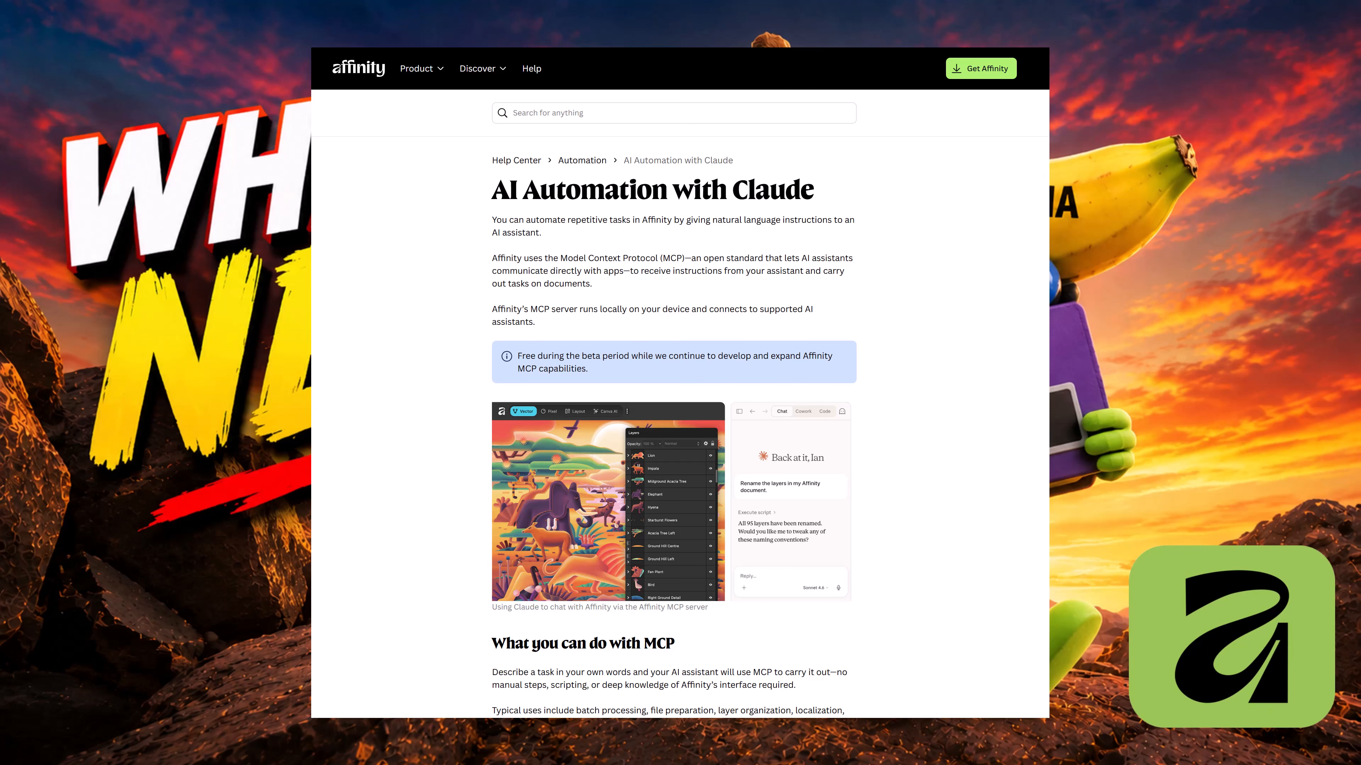
# Step: Ask Claude to crop the open Affinity photo to a square filled mostly by the dog, with a 25 pixel white border all around
pyautogui.write('ite border all a')
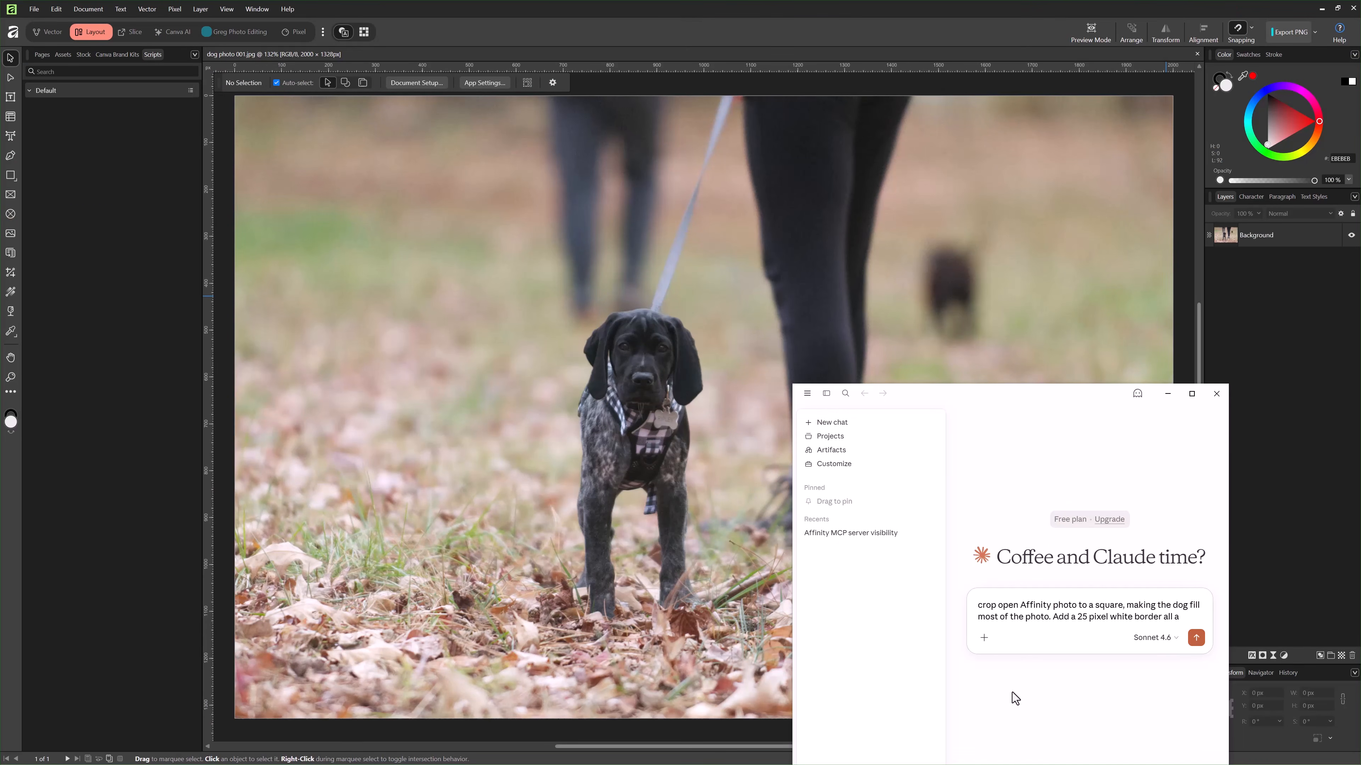
pyautogui.write('round the edge of the')
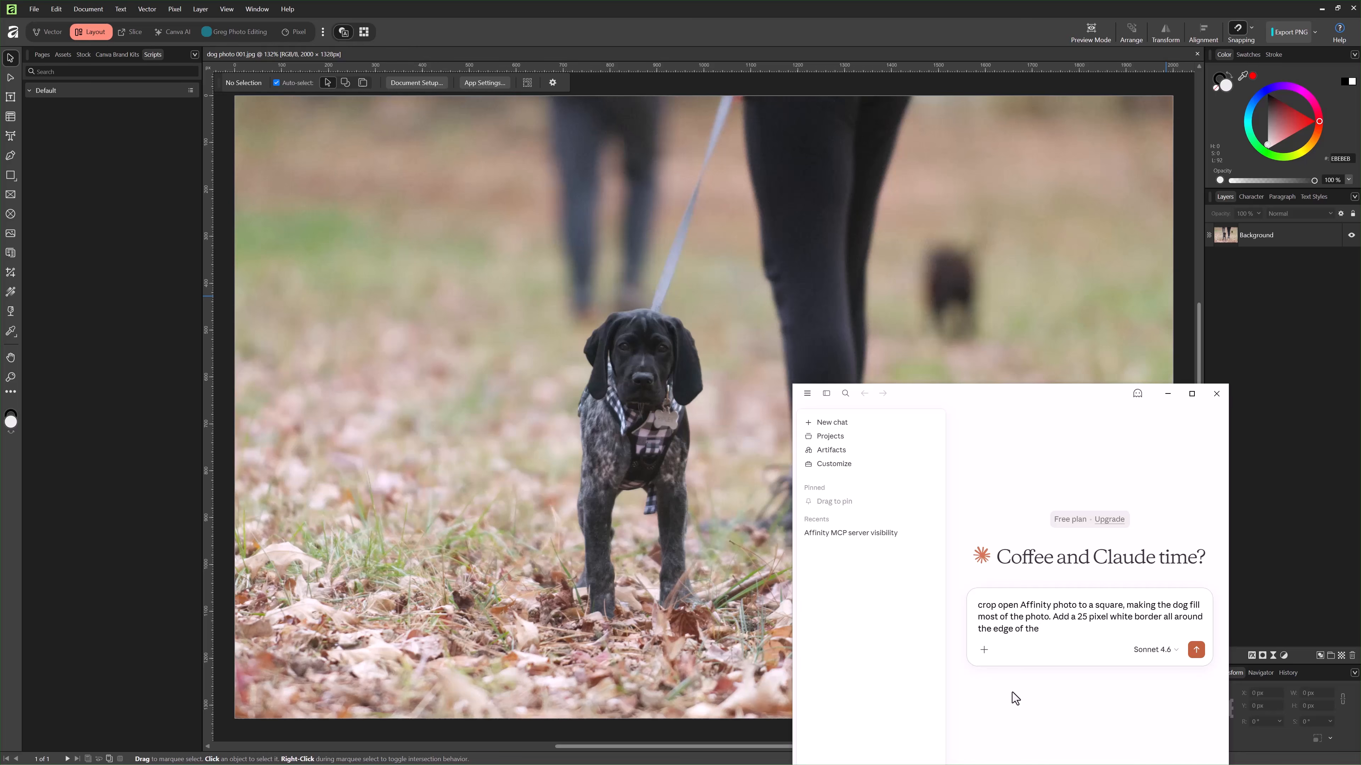
pyautogui.write(' photo.')
pyautogui.click(1196, 649)
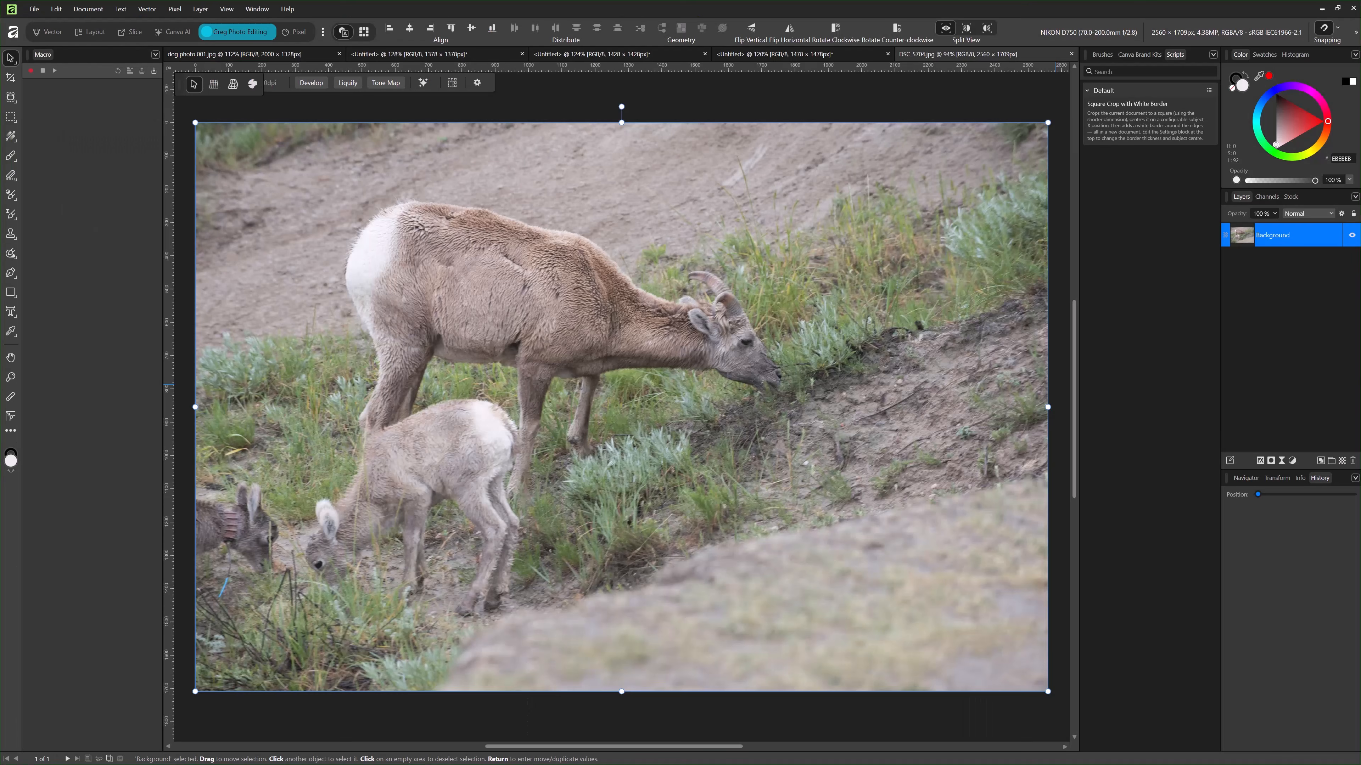
# Step: Use the Square Crop with White Border script on the open bighorn sheep photo
pyautogui.click(1110, 105)
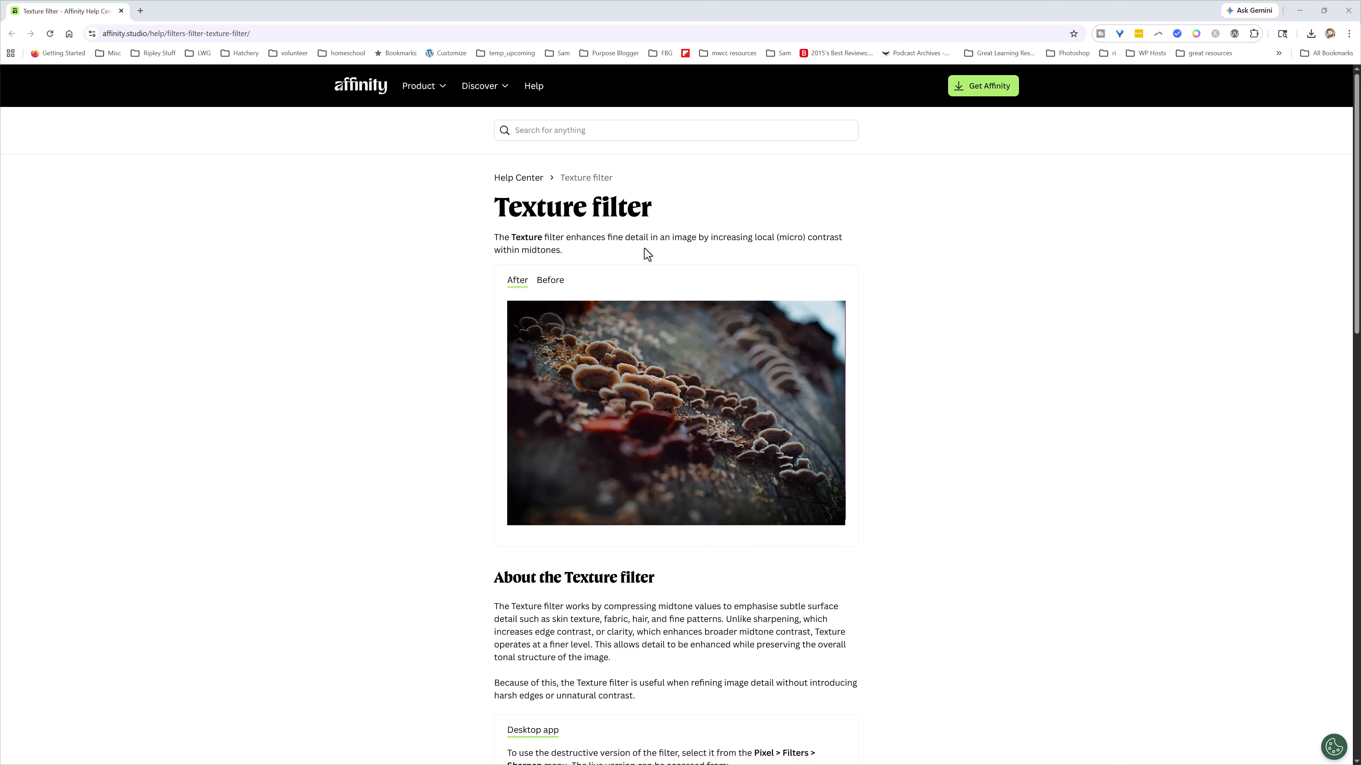
# Step: Read the Texture filter help page, covering how it works, where it is available and its settings
pyautogui.scroll(-4, 670, 256)
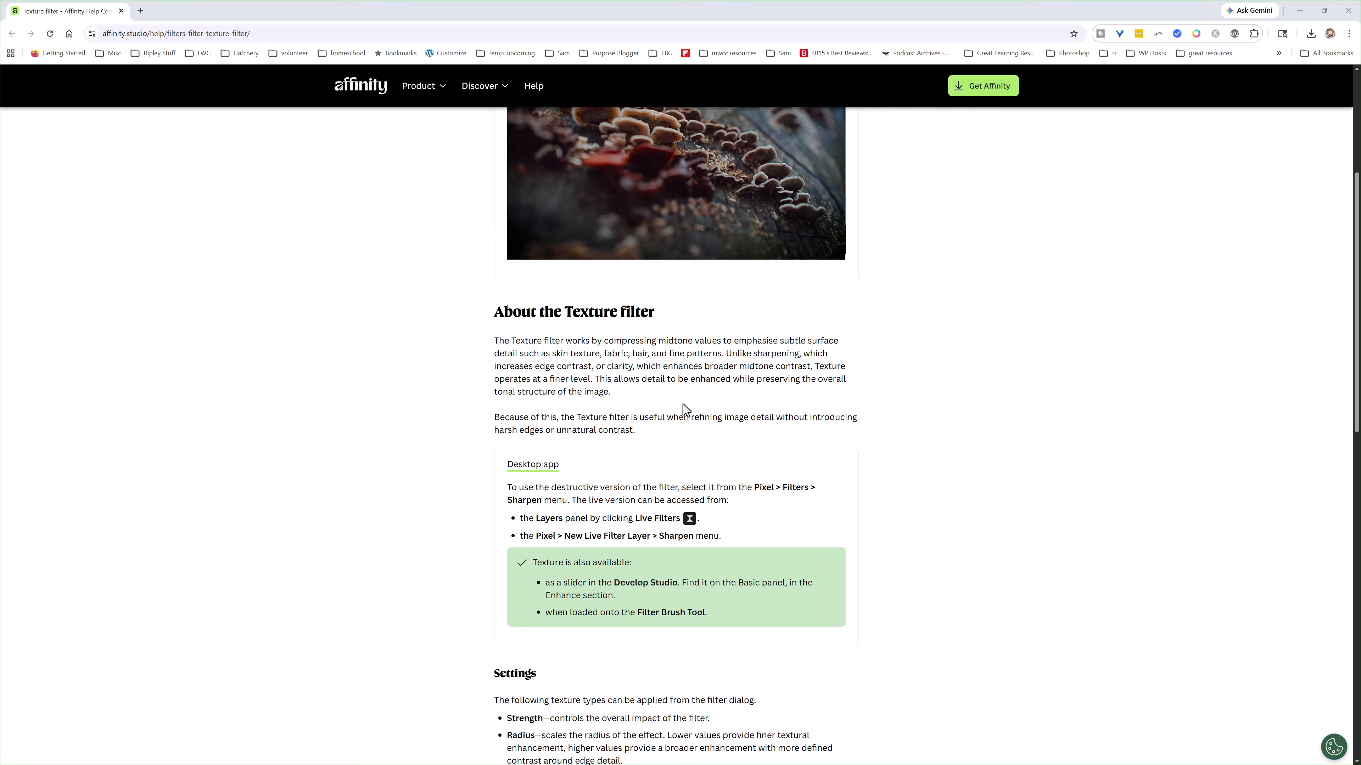
pyautogui.scroll(-3, 632, 408)
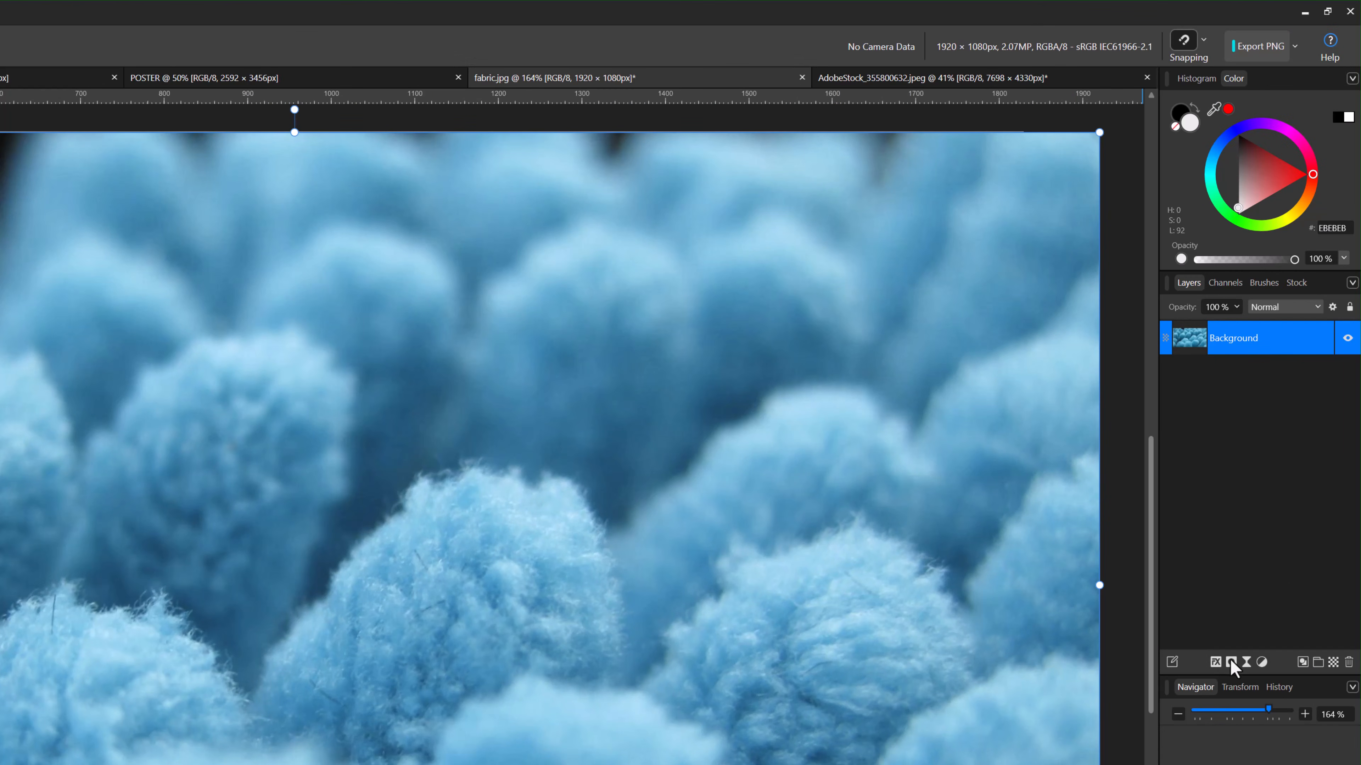
# Step: Add a live Texture filter to the blue fabric photo and set its strength, radius and compression to 100%
pyautogui.click(1246, 663)
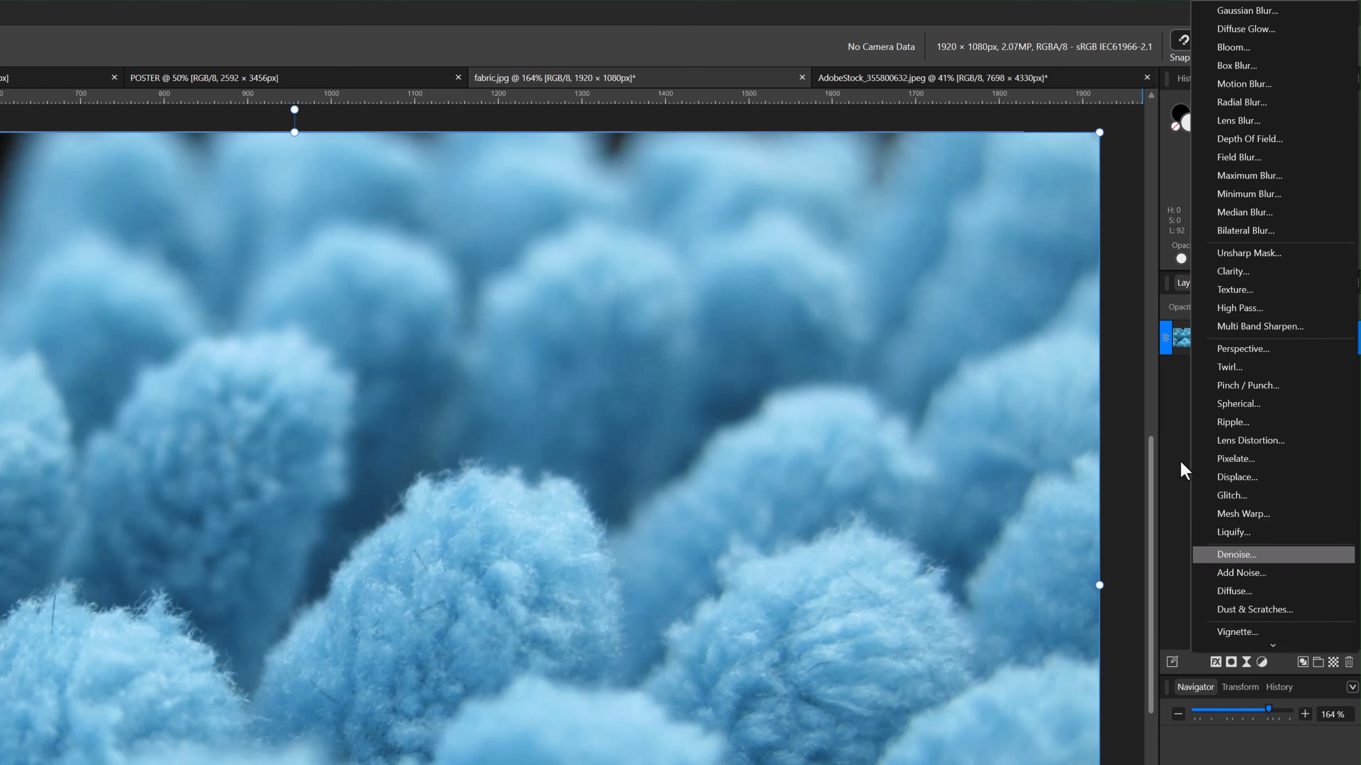
pyautogui.click(1229, 291)
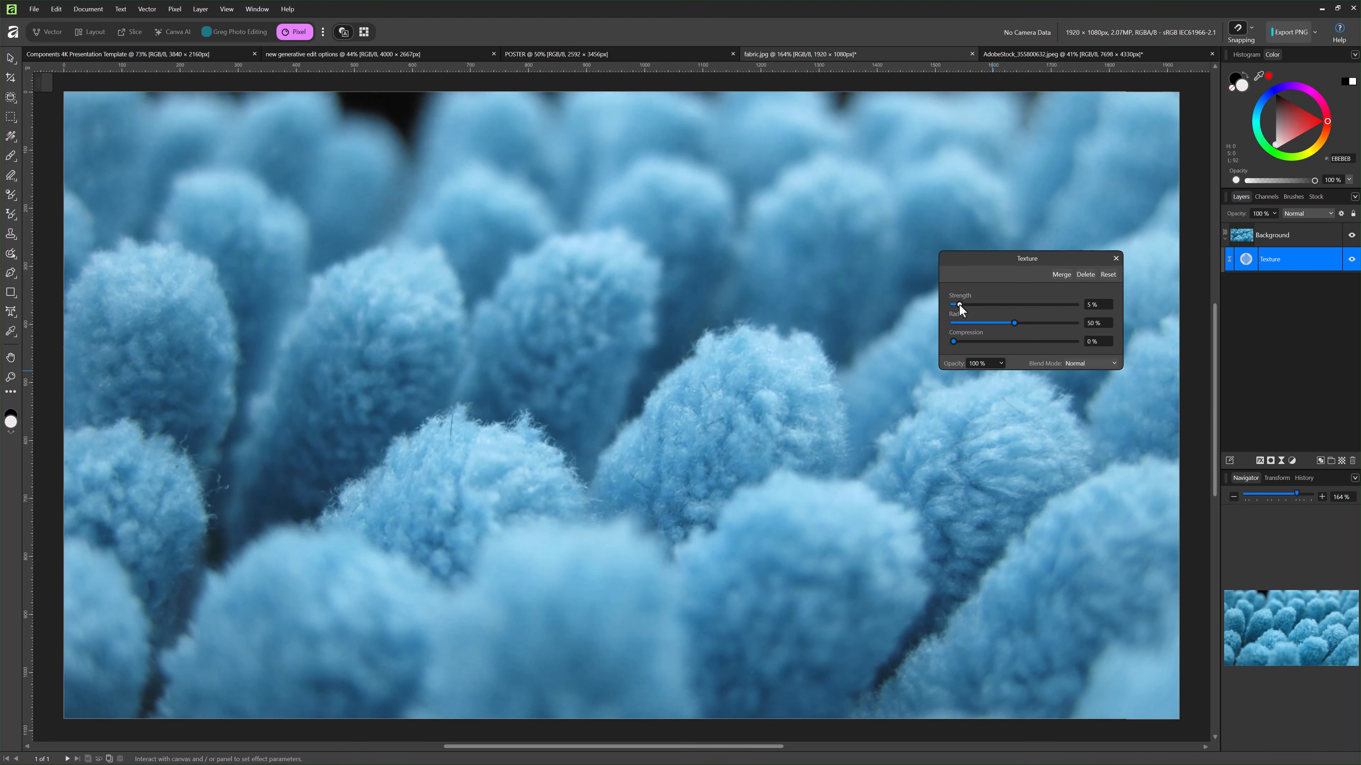
pyautogui.moveTo(953, 304); pyautogui.dragTo(1047, 311)
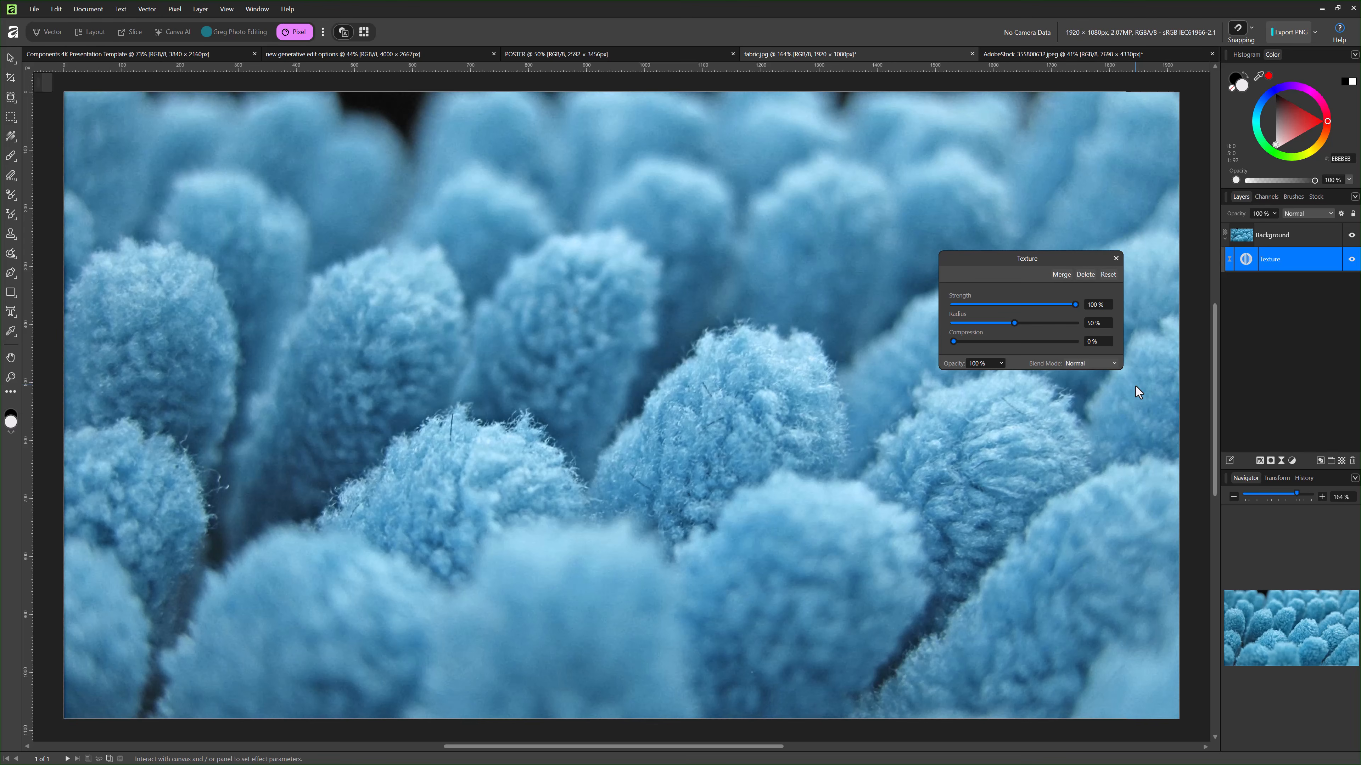
pyautogui.moveTo(1015, 324); pyautogui.dragTo(1084, 334)
pyautogui.moveTo(953, 343); pyautogui.dragTo(971, 343)
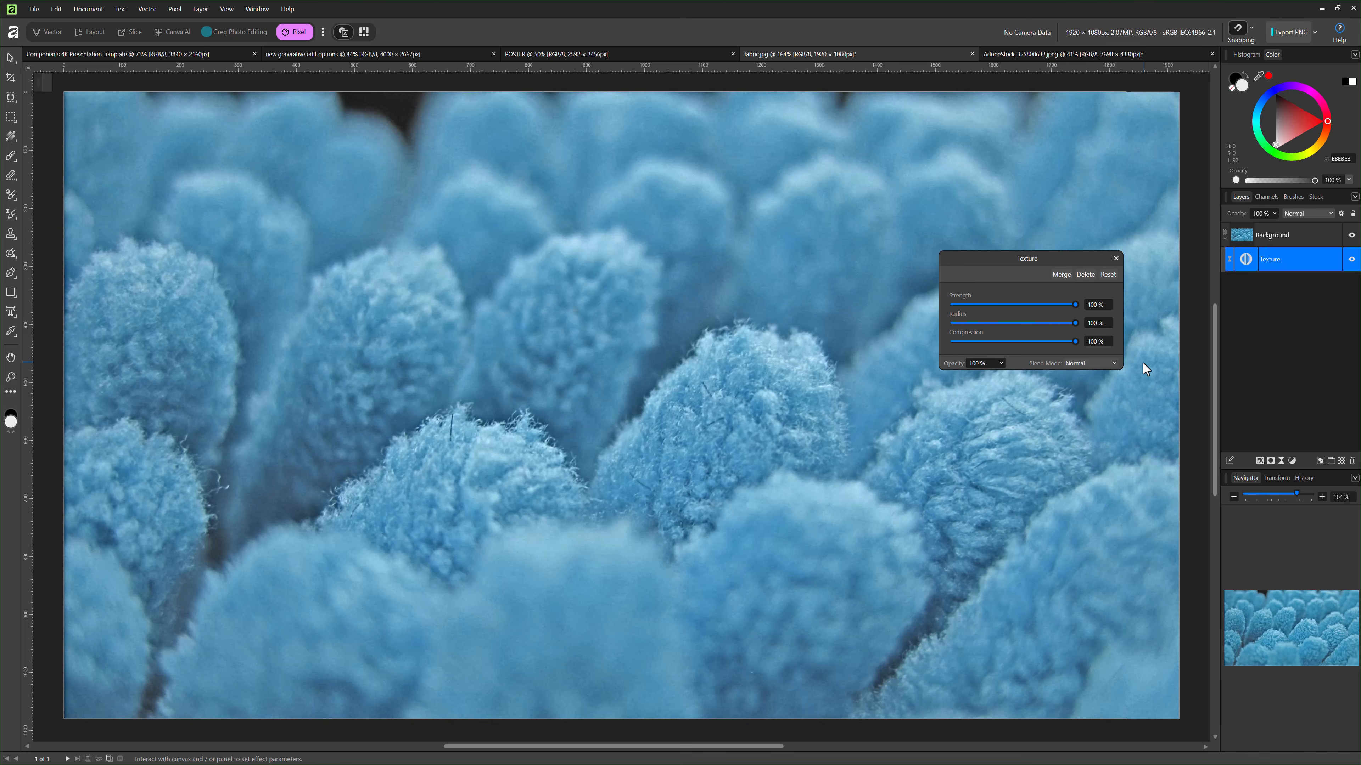
# Step: Lower the compression and radius of the fabric photo's Texture filter
pyautogui.moveTo(1075, 342); pyautogui.dragTo(993, 354)
pyautogui.moveTo(1060, 351); pyautogui.dragTo(960, 349)
pyautogui.moveTo(1074, 323); pyautogui.dragTo(1009, 331)
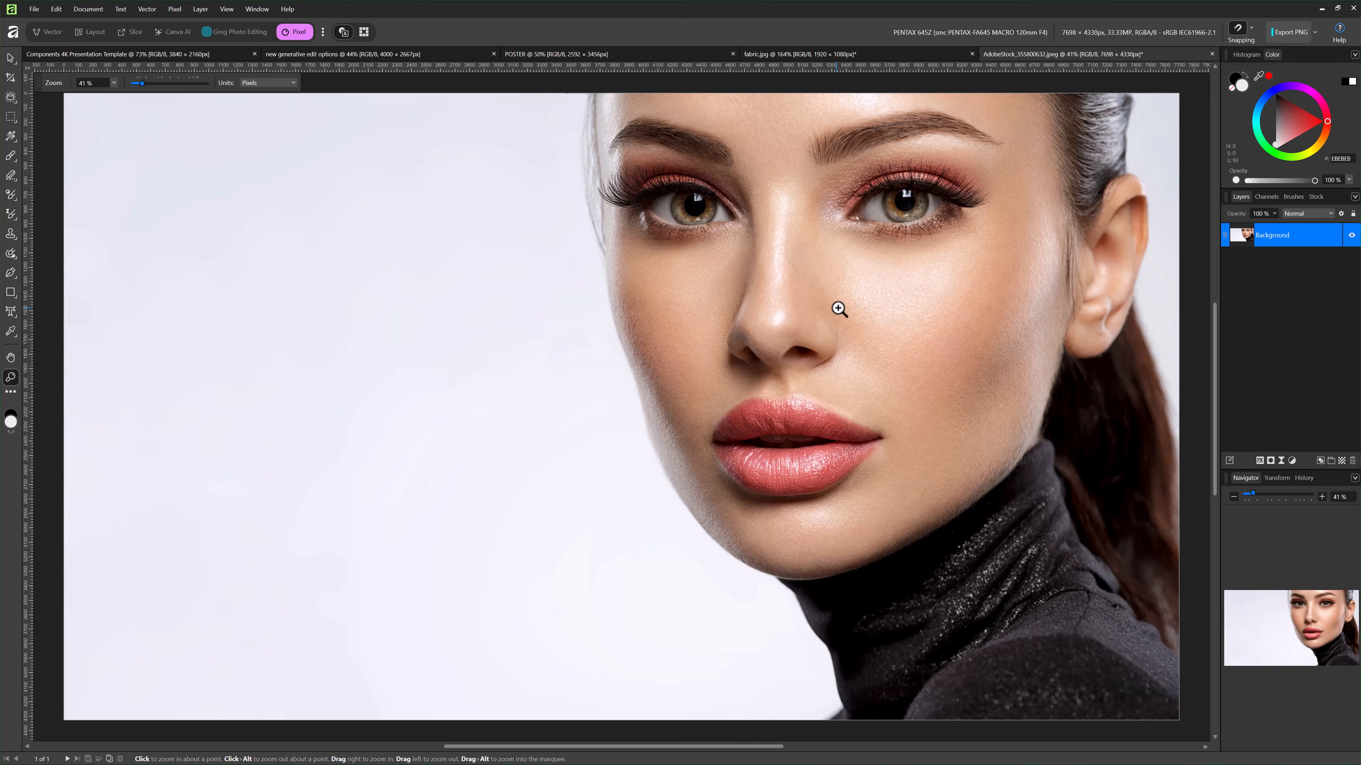
# Step: Add a live Texture filter to the close-up portrait and move its settings clear of the face
pyautogui.click(838, 301)
pyautogui.click(840, 306)
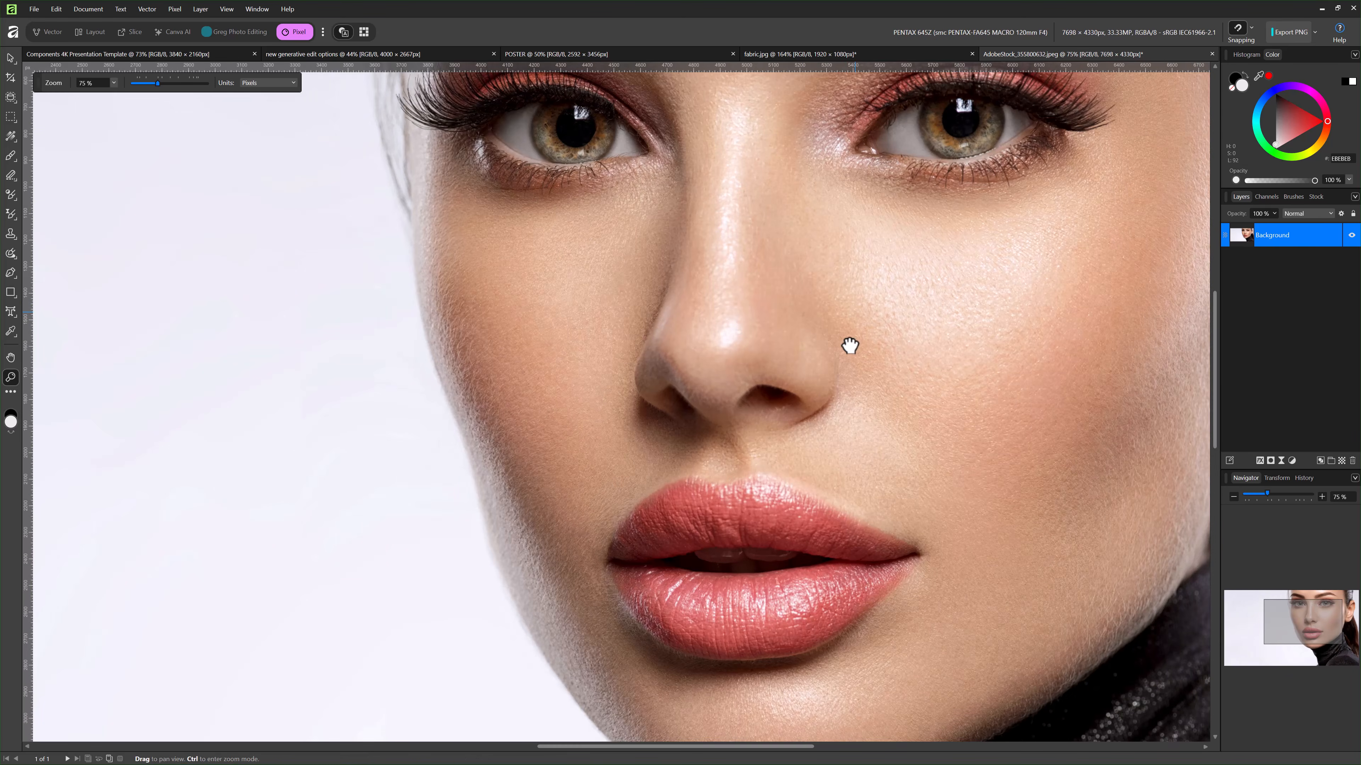
pyautogui.moveTo(851, 343); pyautogui.dragTo(808, 383)
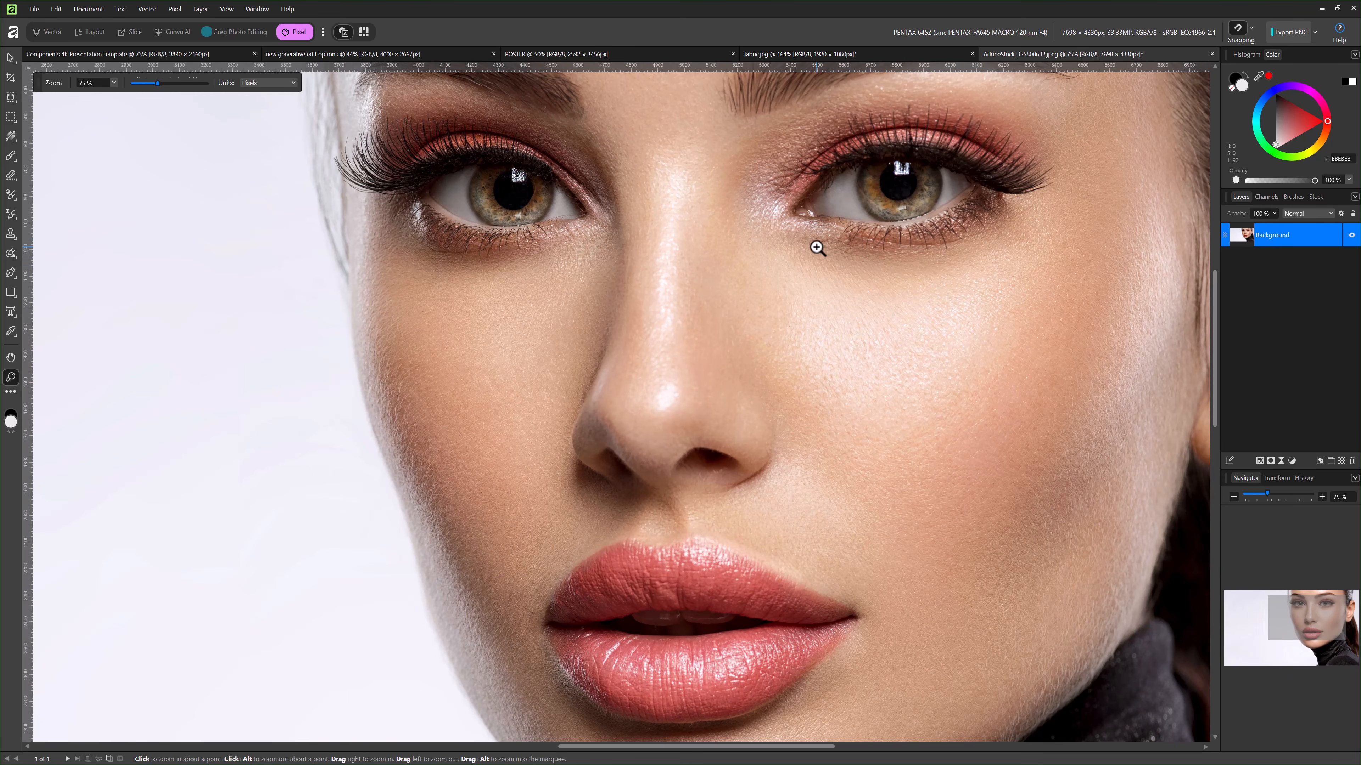
pyautogui.click(1282, 461)
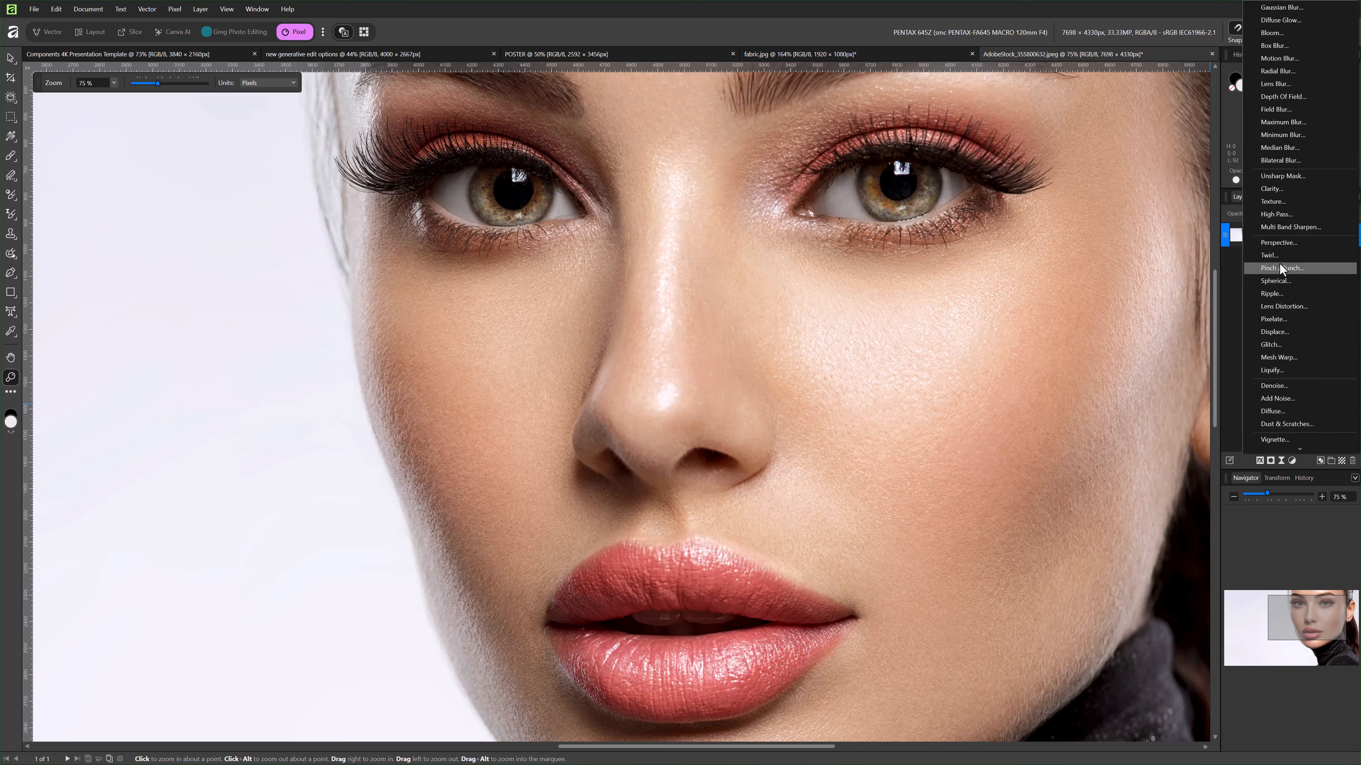
pyautogui.click(1273, 203)
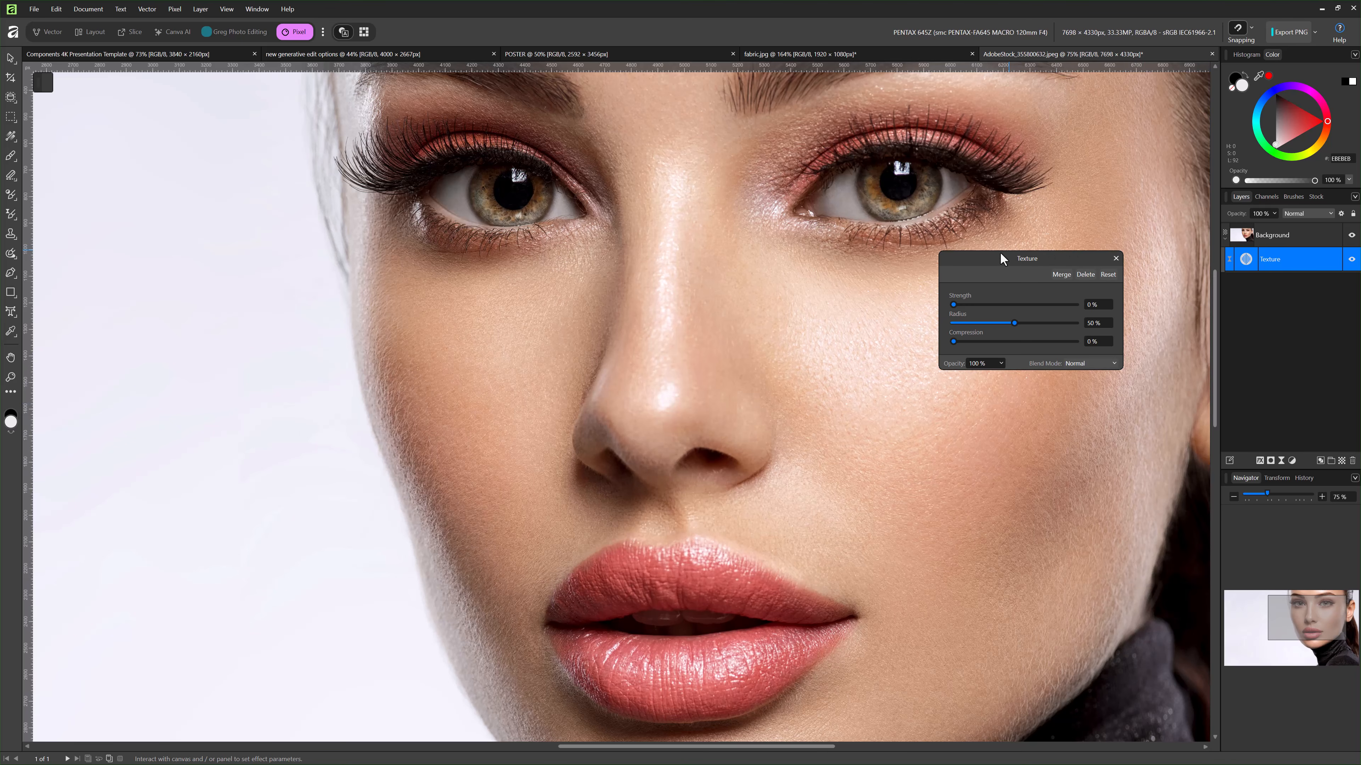
pyautogui.moveTo(1011, 256); pyautogui.dragTo(1144, 560)
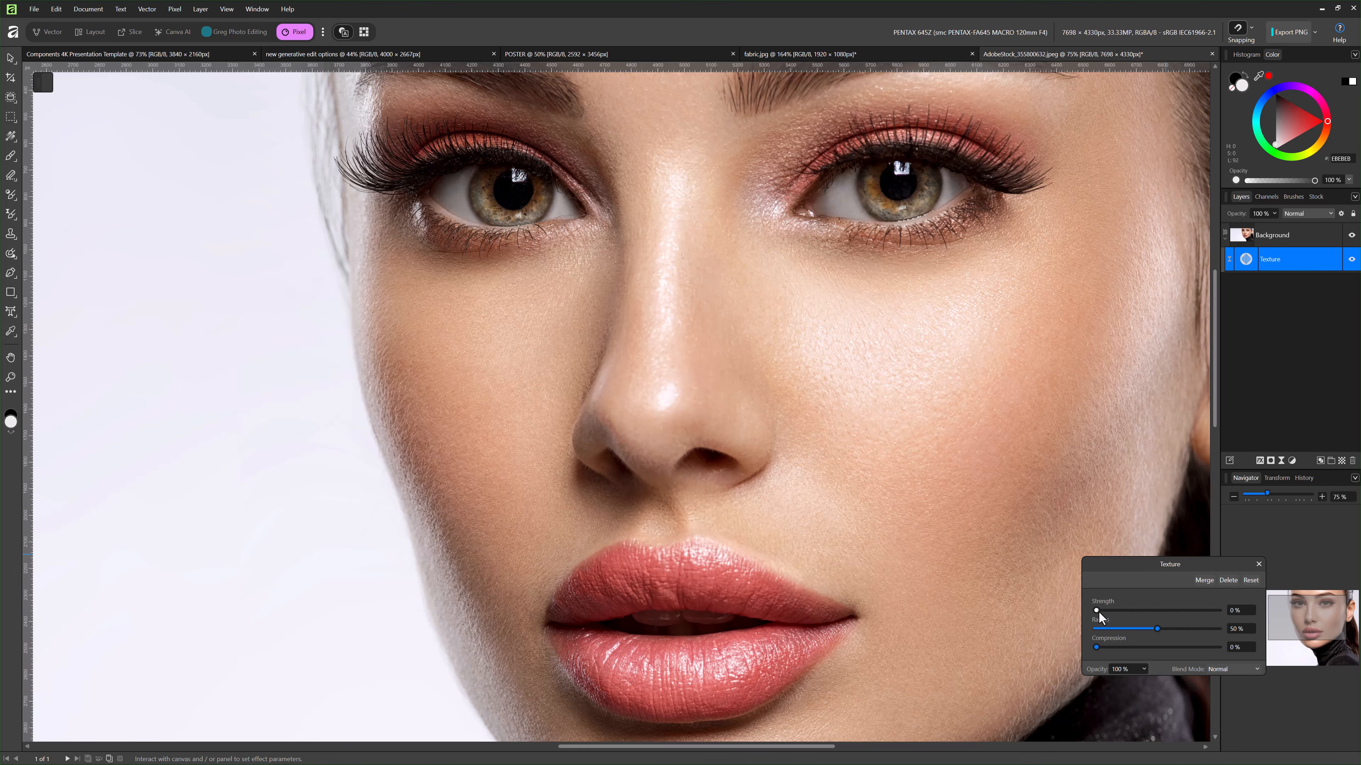
# Step: Try various Texture strengths and radii on the portrait, finishing with strength, radius and compression all at 100%
pyautogui.moveTo(1098, 612); pyautogui.dragTo(1202, 627)
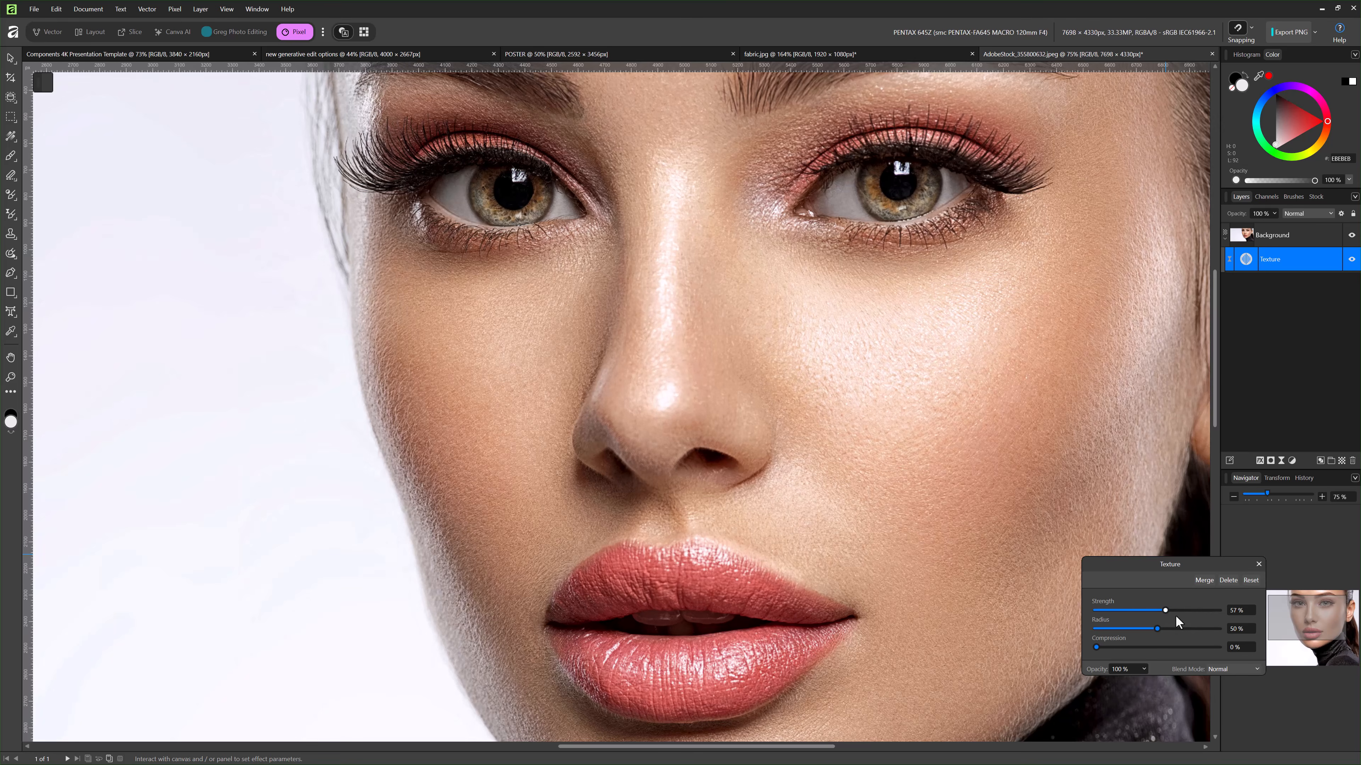
pyautogui.moveTo(1217, 610); pyautogui.dragTo(1134, 611)
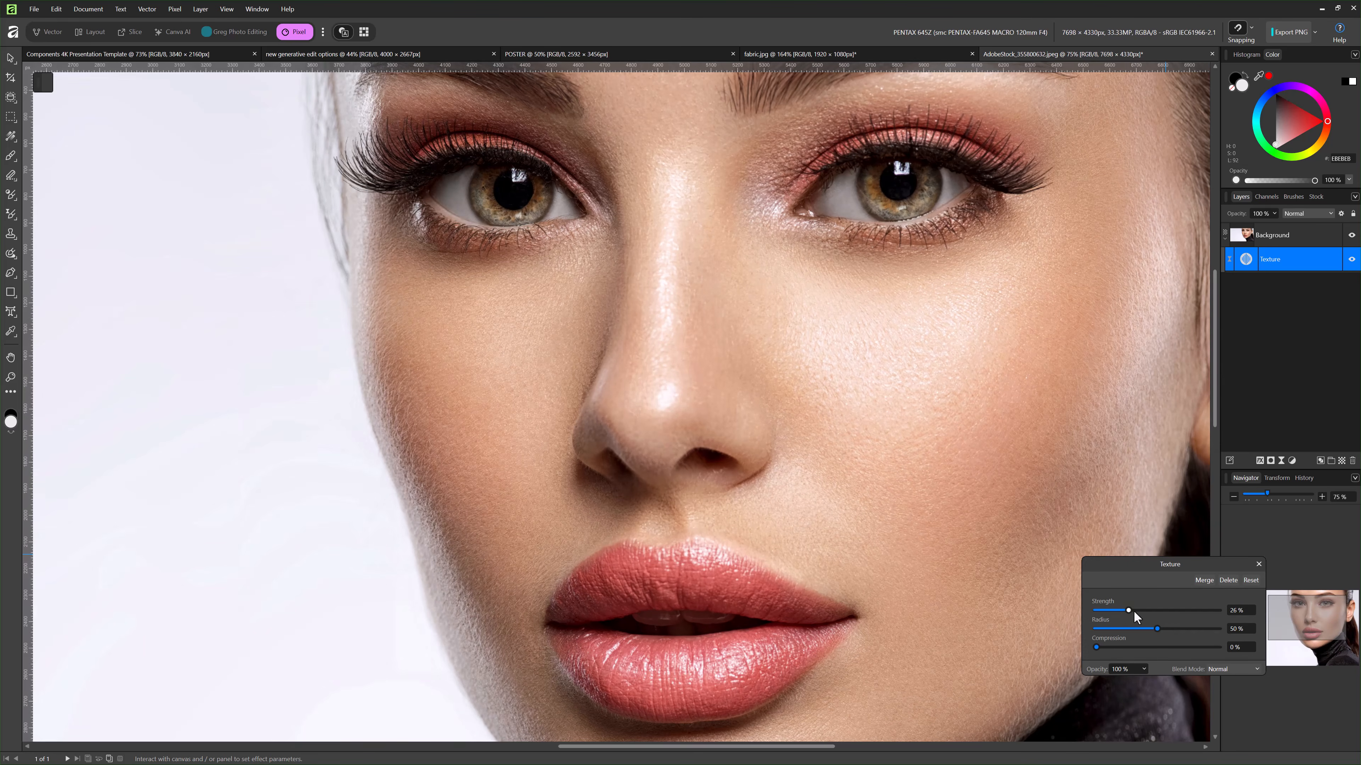
pyautogui.moveTo(1220, 618); pyautogui.dragTo(1272, 626)
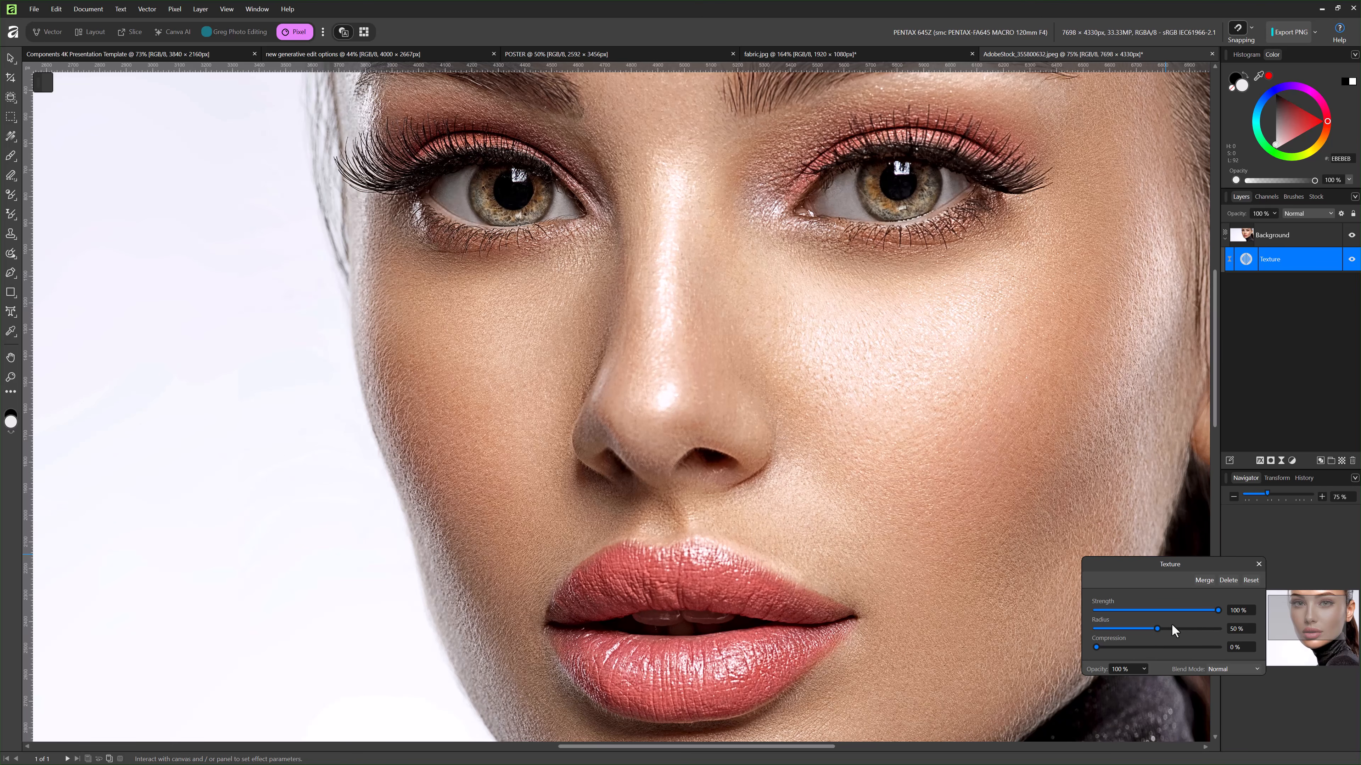
pyautogui.moveTo(1159, 629); pyautogui.dragTo(1062, 635)
pyautogui.moveTo(1096, 629); pyautogui.dragTo(1294, 655)
pyautogui.moveTo(1098, 646); pyautogui.dragTo(1131, 650)
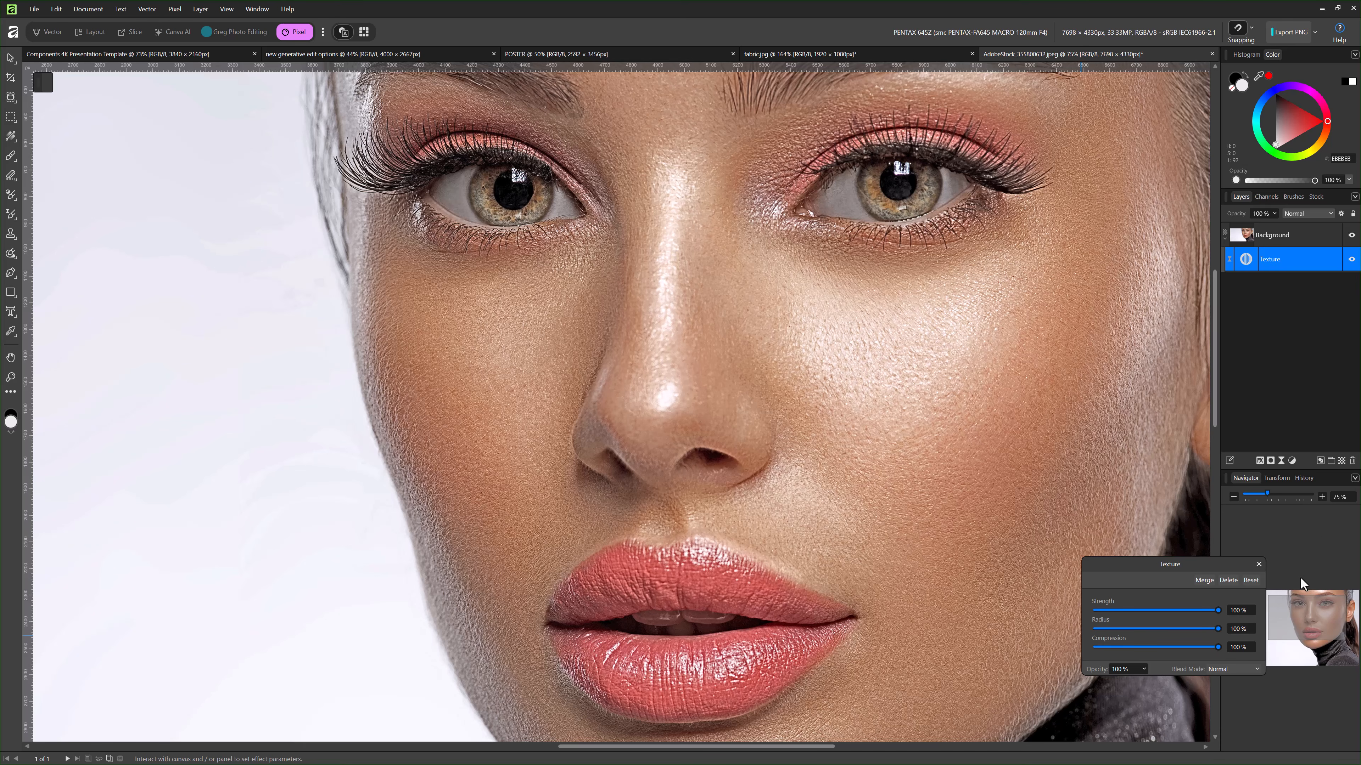
# Step: Toggle the Texture layer's visibility to compare the portrait with and without the filter
pyautogui.click(1352, 260)
pyautogui.click(1352, 260)
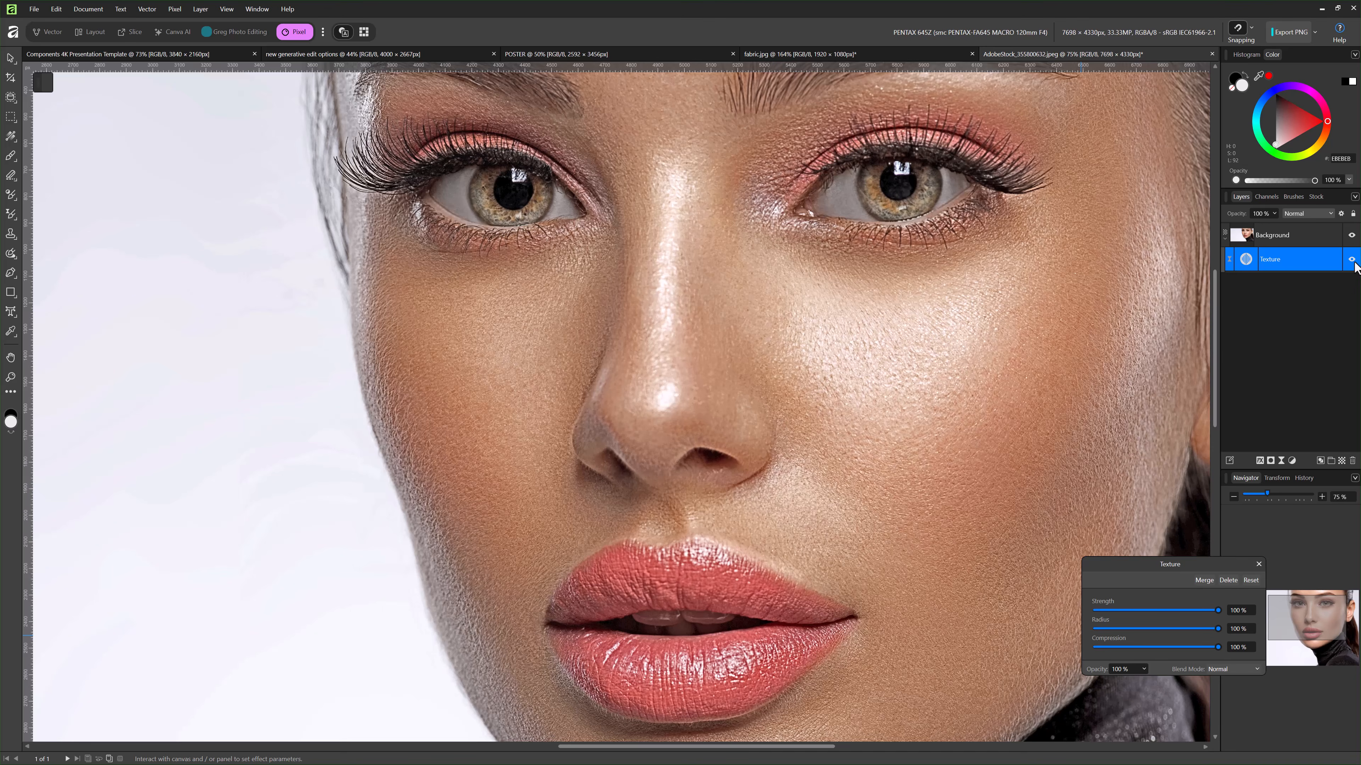
pyautogui.click(1352, 261)
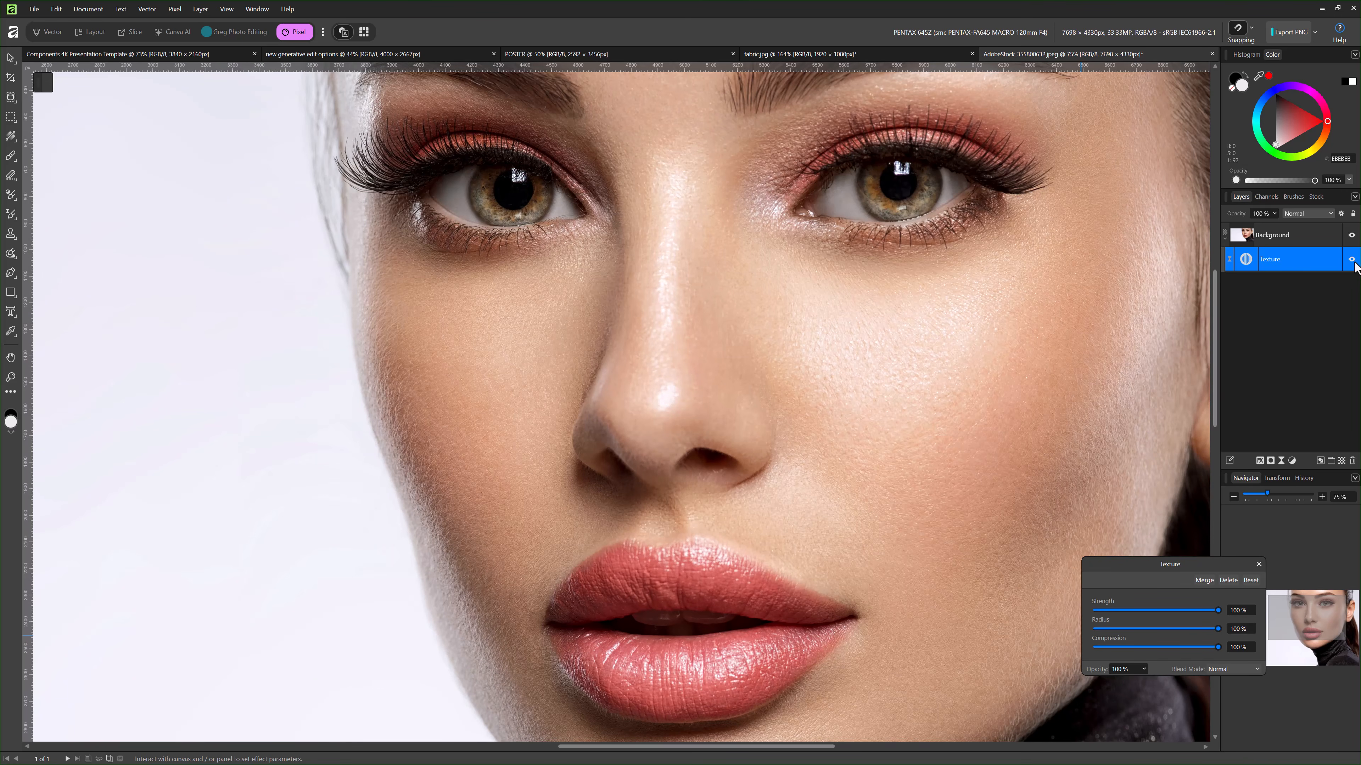
pyautogui.click(1353, 262)
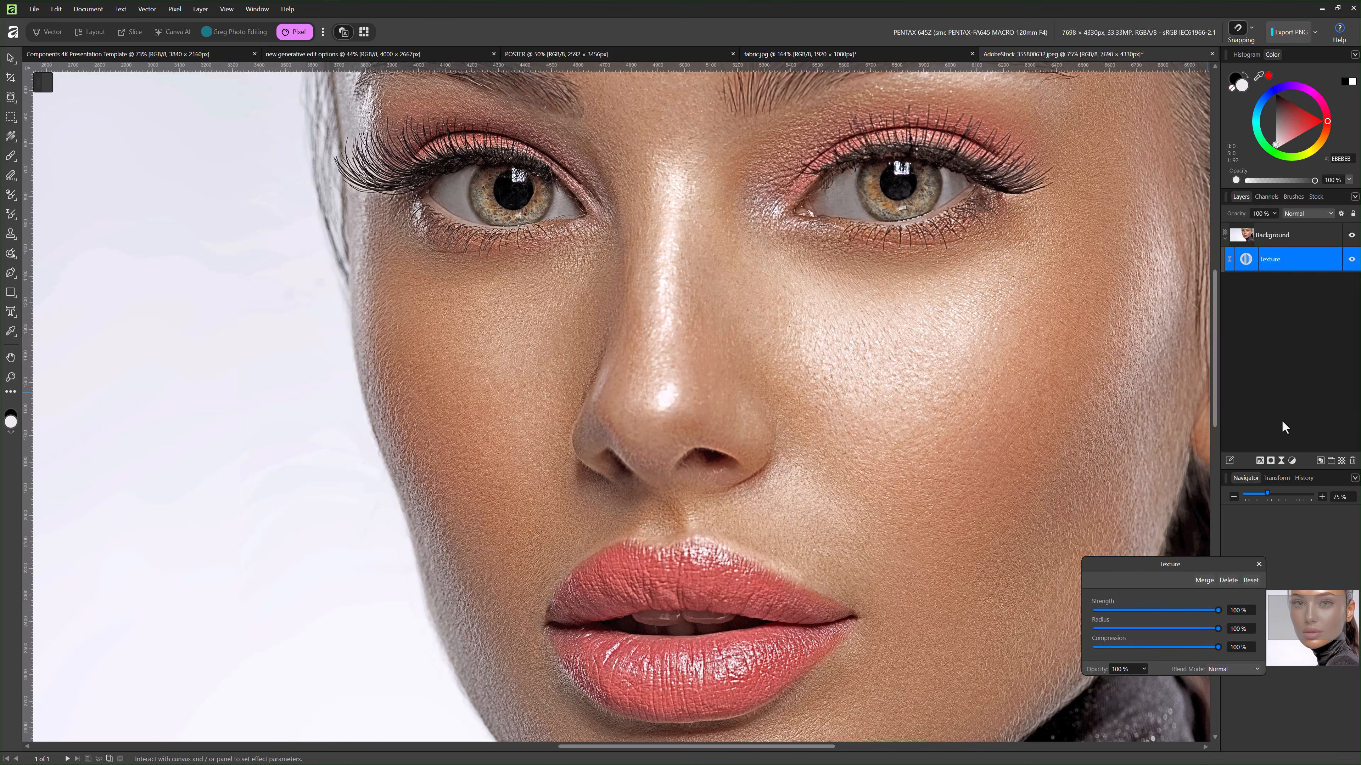
# Step: Set the portrait's Texture radius and compression to 0% and readjust its strength
pyautogui.moveTo(1216, 647); pyautogui.dragTo(1118, 647)
pyautogui.moveTo(1217, 629); pyautogui.dragTo(1093, 648)
pyautogui.moveTo(1218, 611); pyautogui.dragTo(1202, 610)
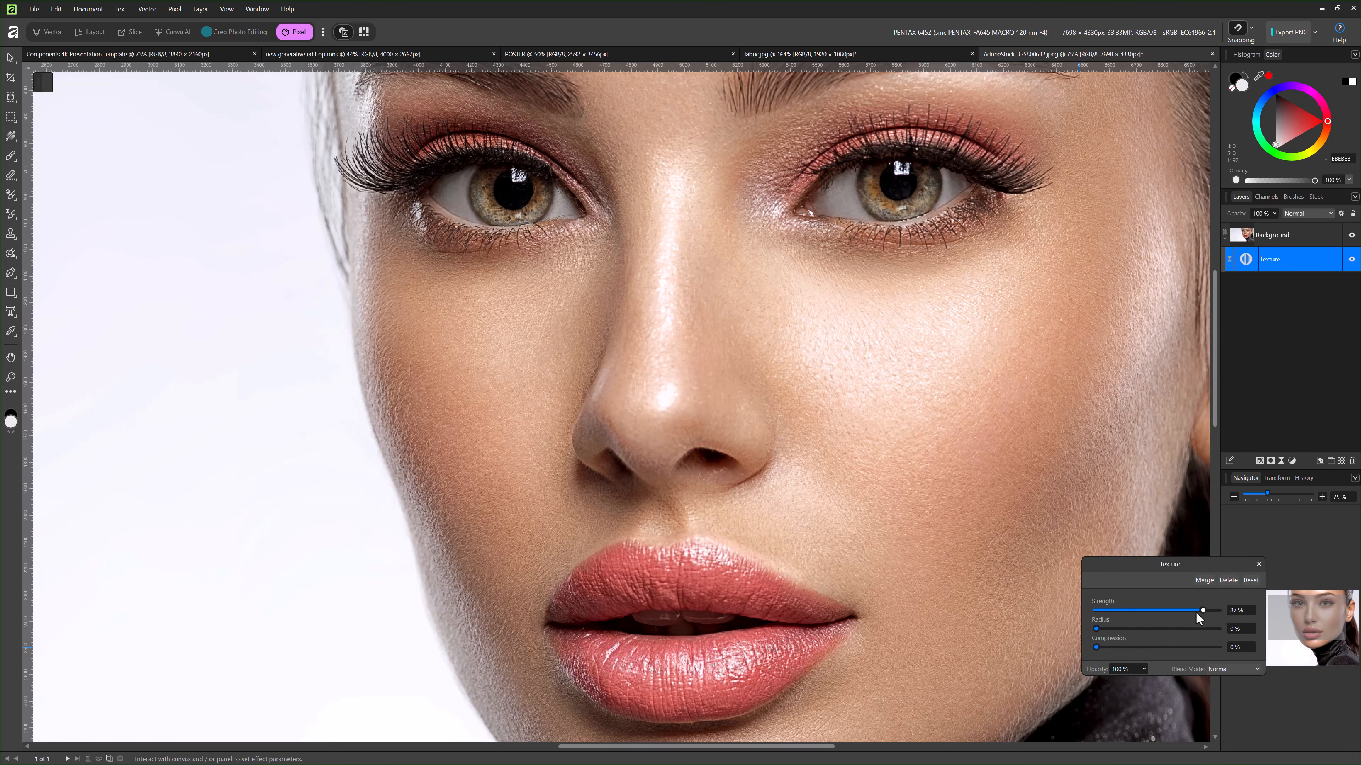
pyautogui.moveTo(1109, 617); pyautogui.dragTo(1147, 619)
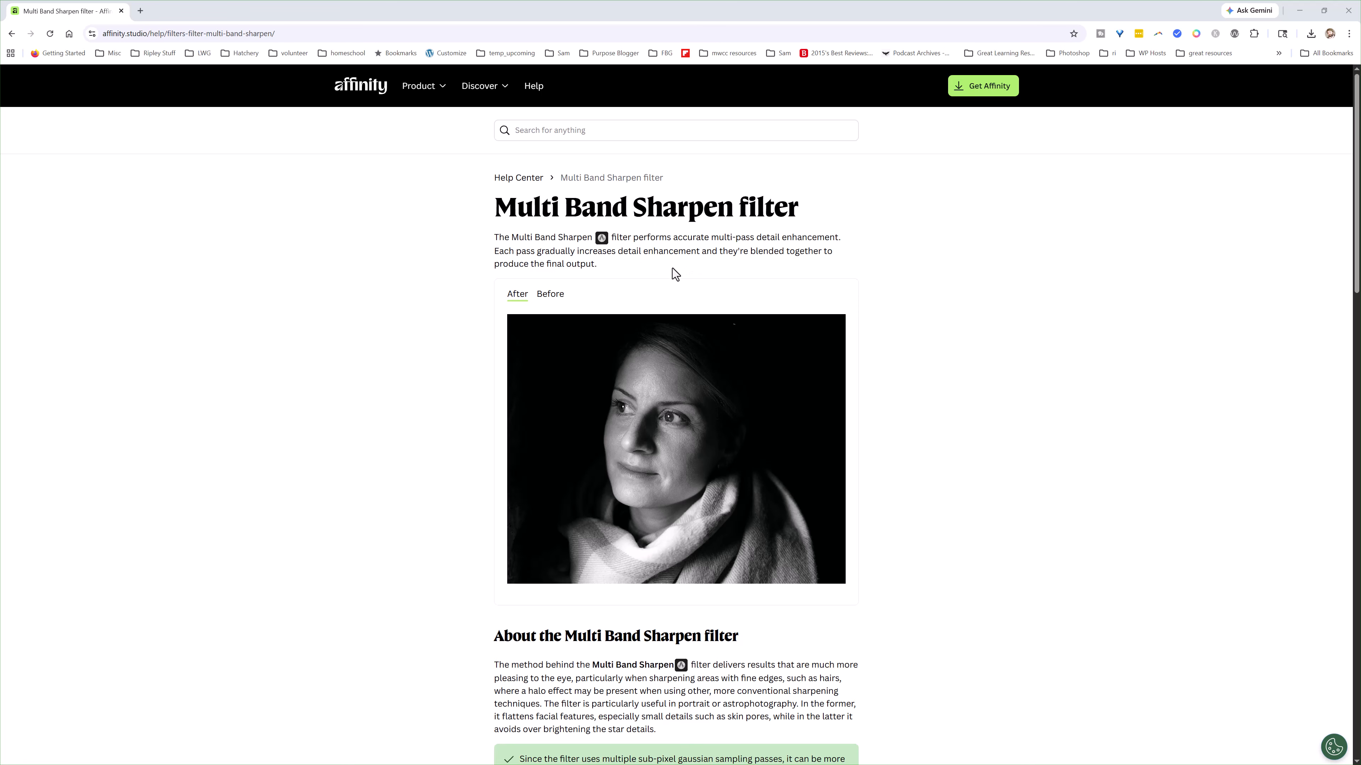
# Step: Read the Multi Band Sharpen filter help page, then return to Affinity
pyautogui.scroll(-5, 611, 284)
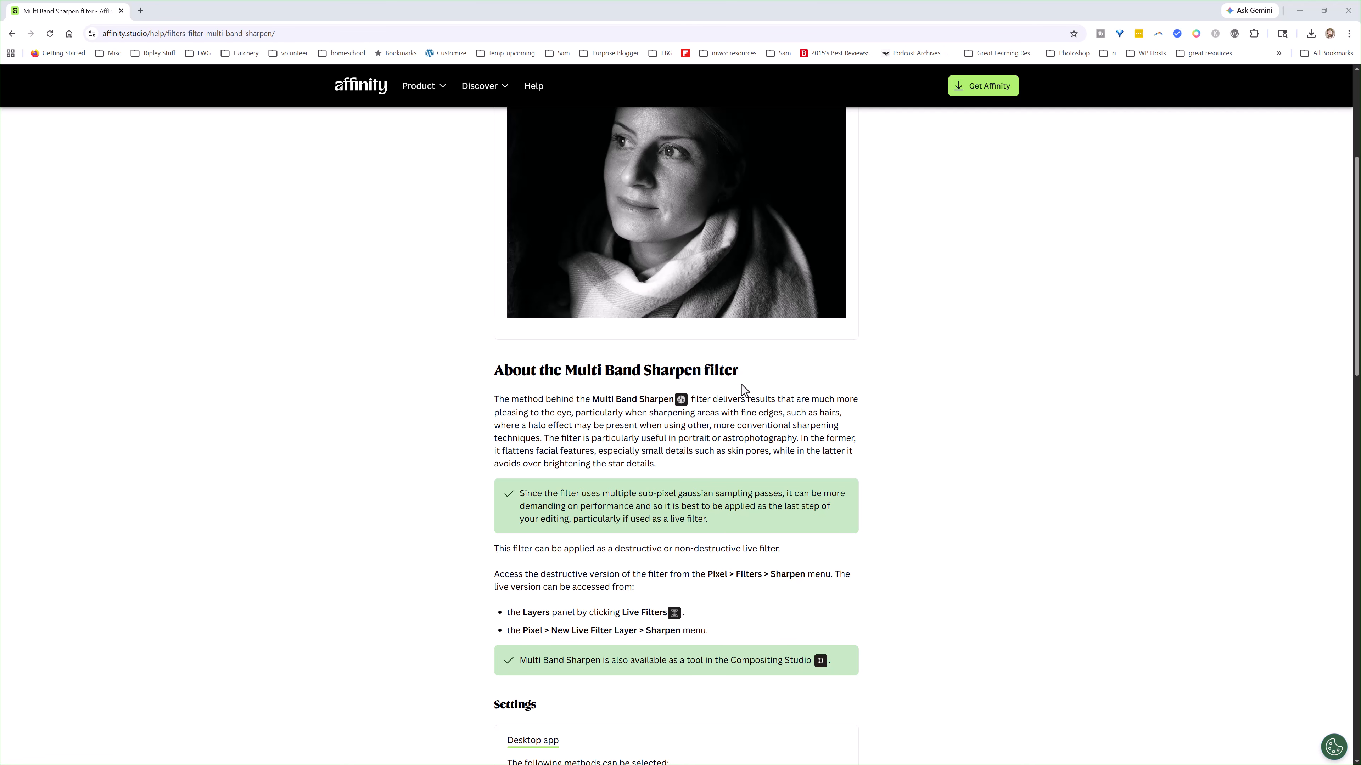
pyautogui.click(1297, 12)
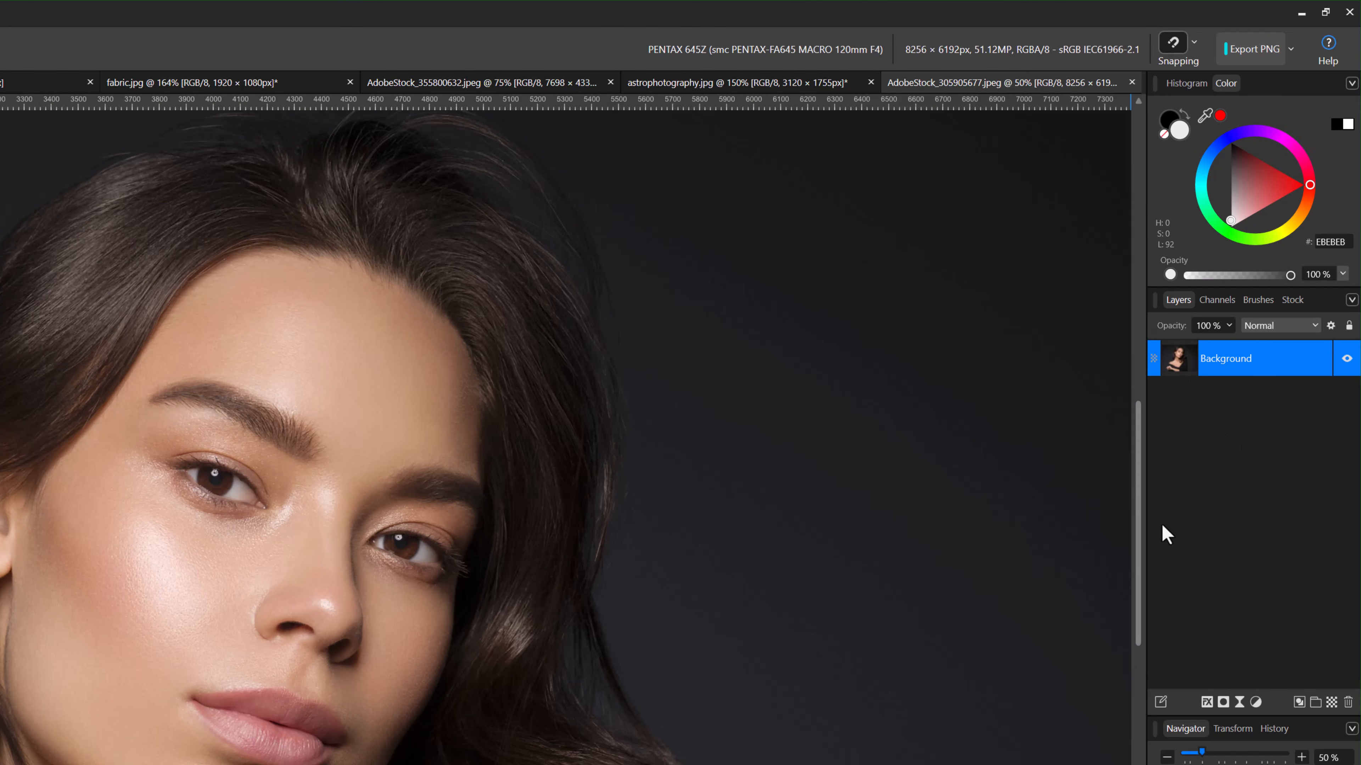
# Step: Add a Multi-Band Sharpen live filter to the portrait's Background layer, using the Standard method
pyautogui.click(1239, 703)
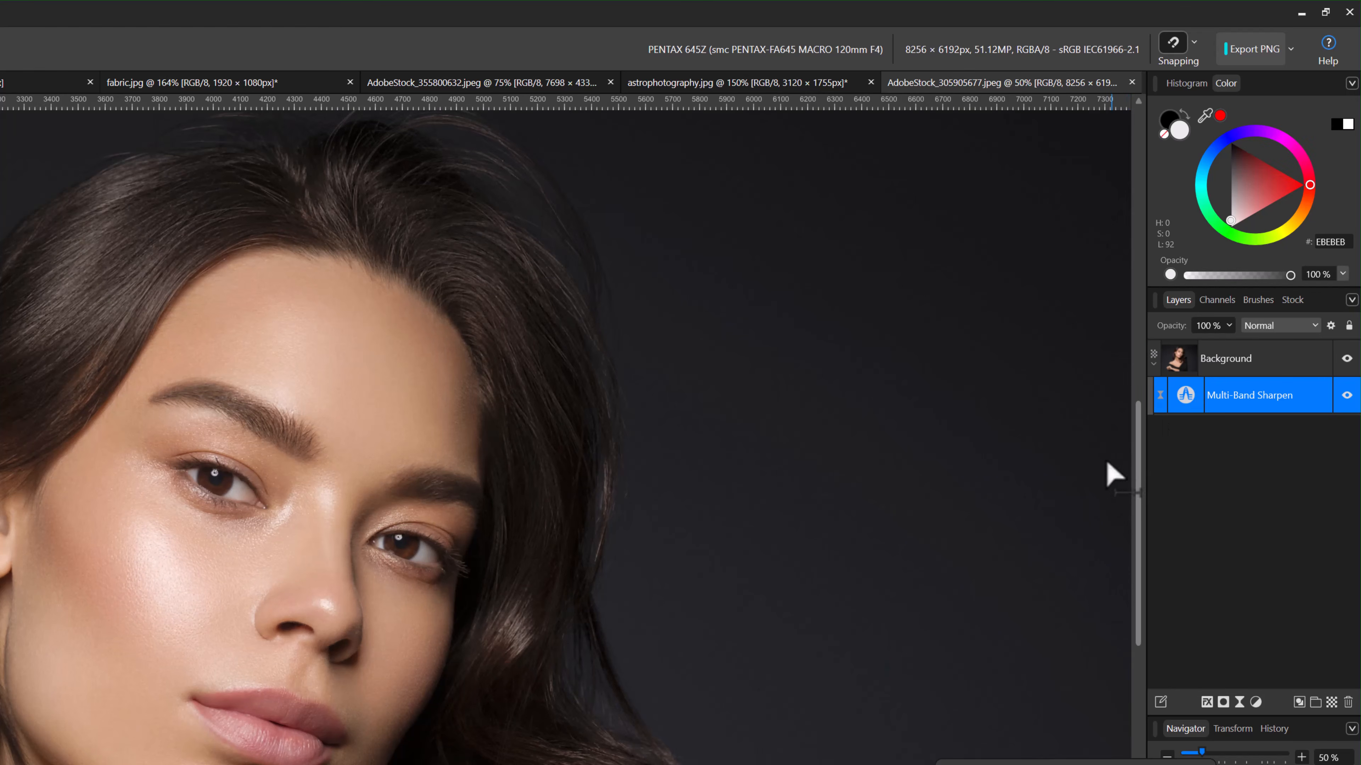
pyautogui.moveTo(1061, 763); pyautogui.dragTo(865, 479)
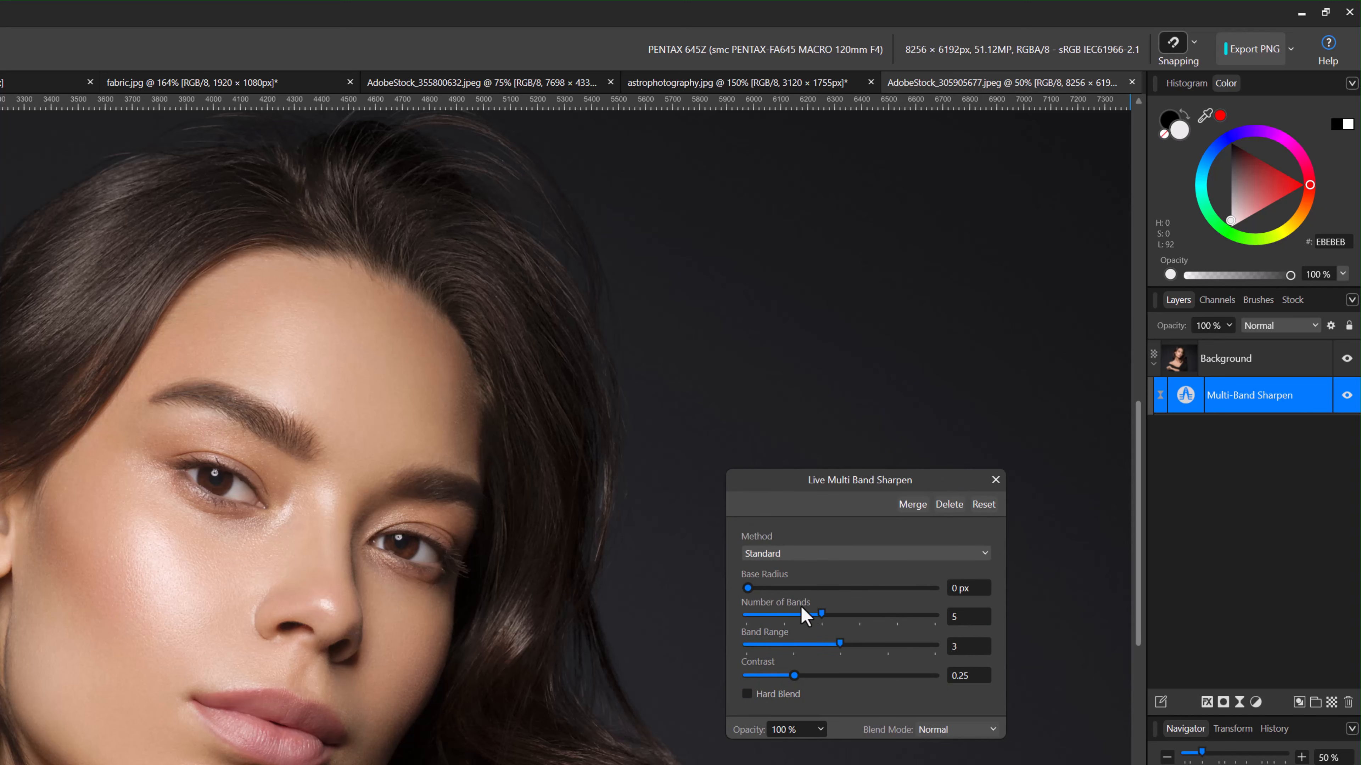
pyautogui.click(775, 561)
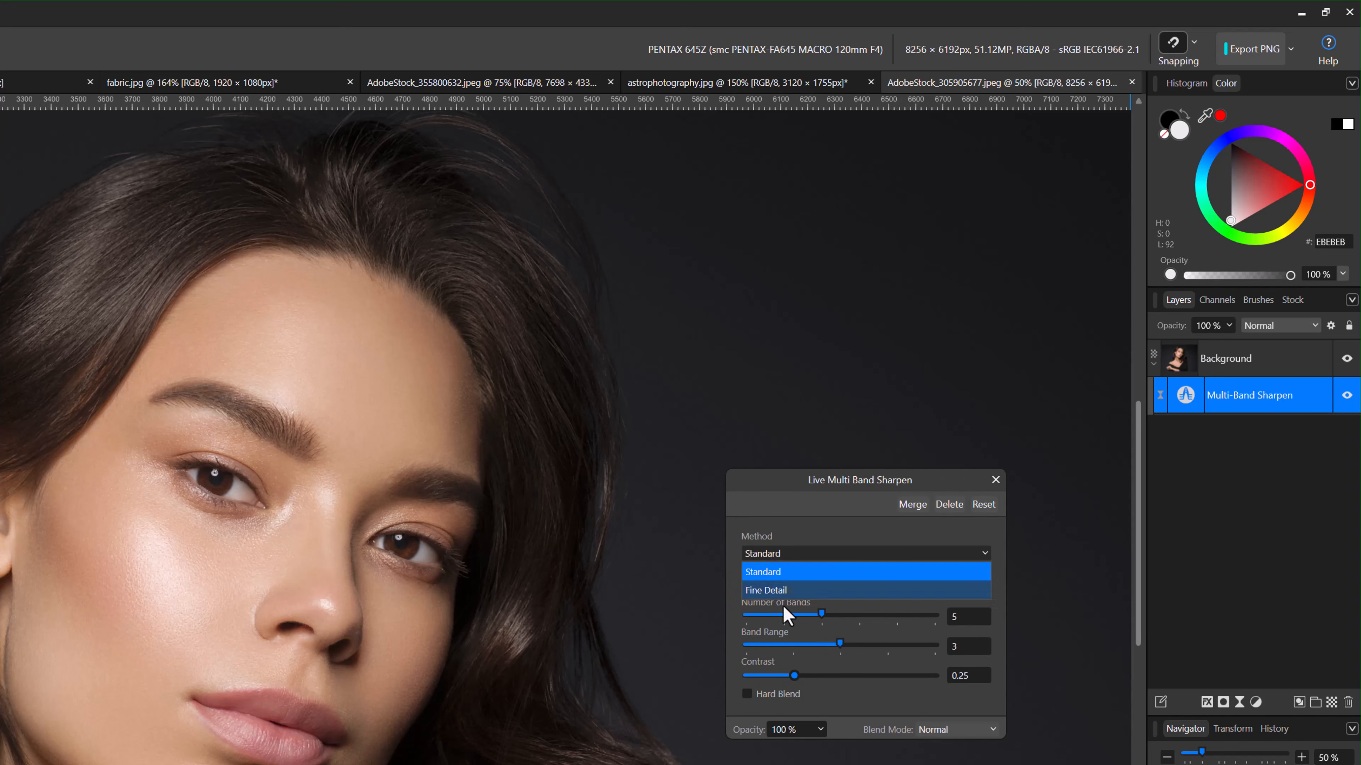
pyautogui.click(775, 573)
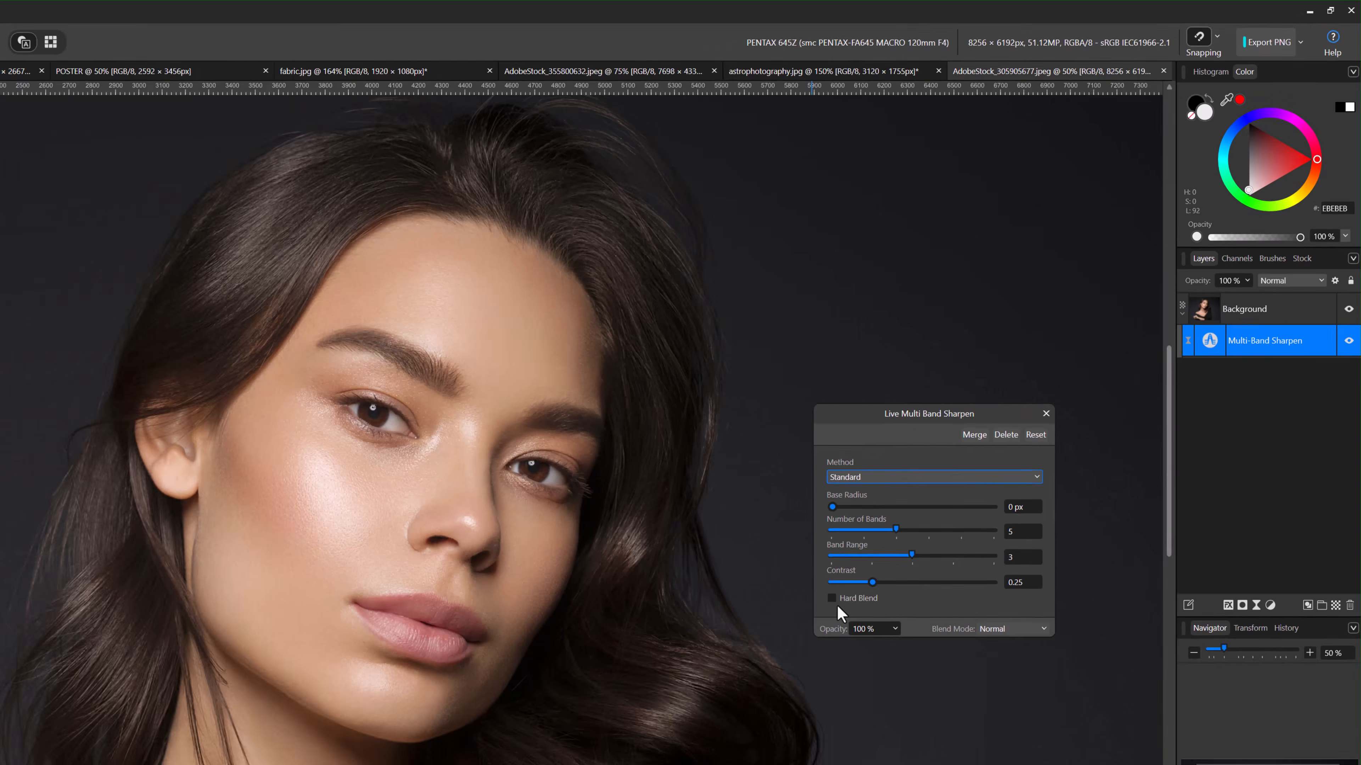
# Step: Try the strongest Standard sharpening with base radius 2 px, 8 bands, band range 5 and contrast 1
pyautogui.moveTo(833, 507); pyautogui.dragTo(936, 507)
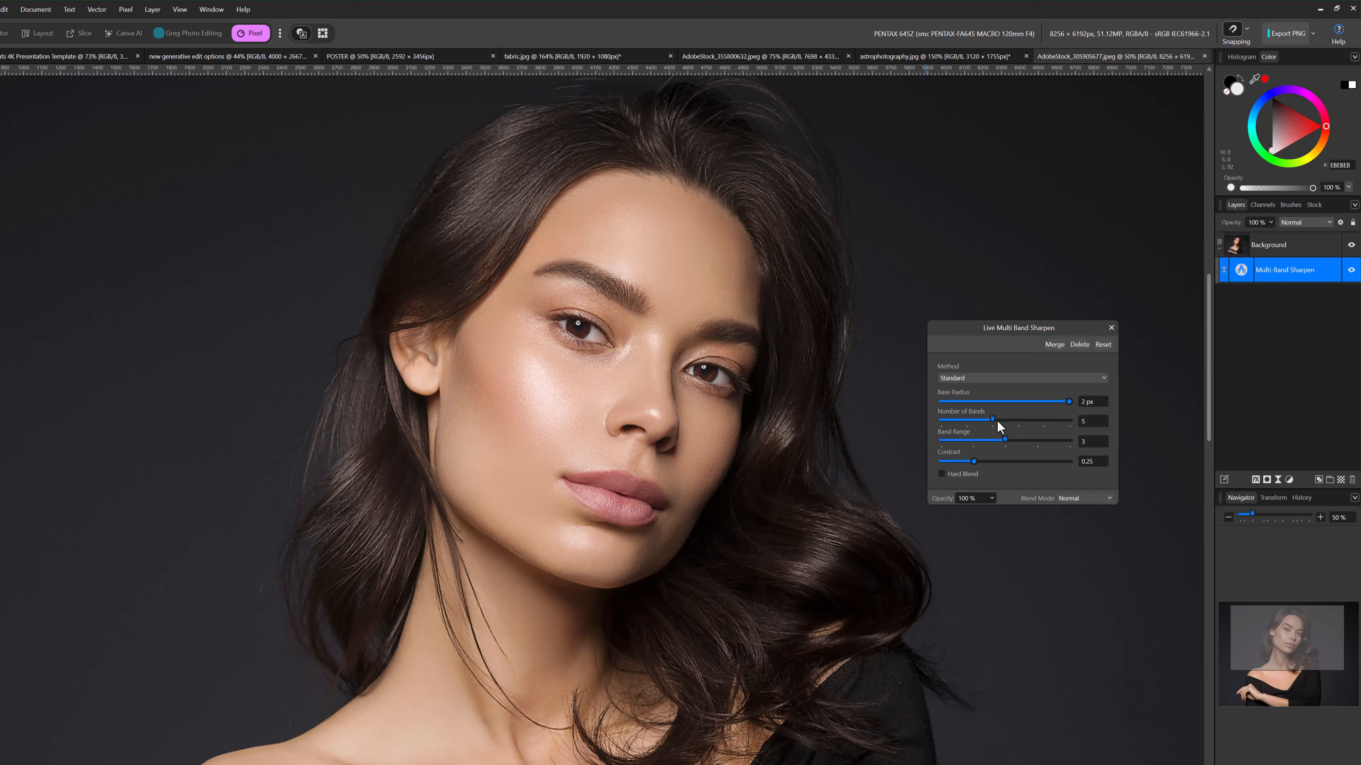
pyautogui.moveTo(997, 421); pyautogui.dragTo(1043, 422)
pyautogui.moveTo(1040, 440); pyautogui.dragTo(1084, 442)
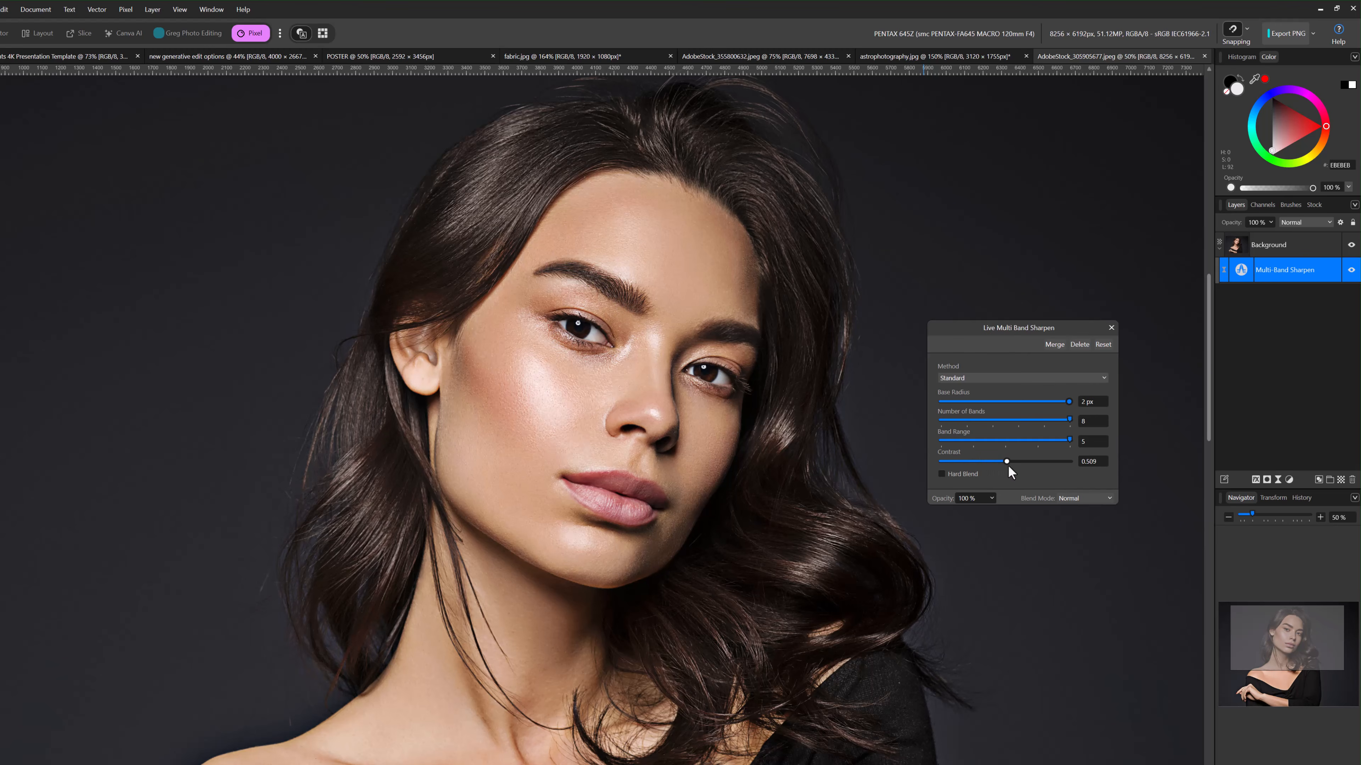
pyautogui.moveTo(1007, 462); pyautogui.dragTo(1128, 475)
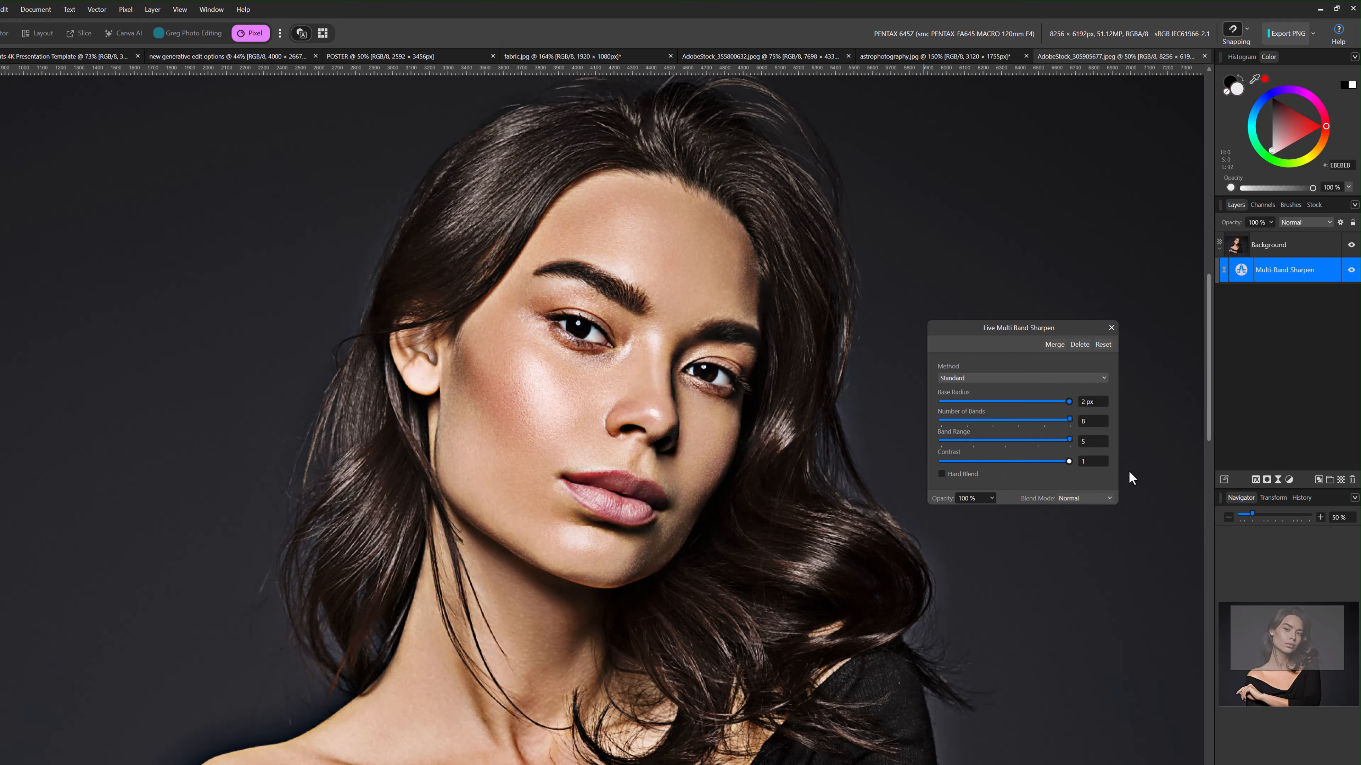
# Step: Try Hard Blend on the Multi-Band Sharpen filter, comparing it on and off and leaving it enabled
pyautogui.click(942, 474)
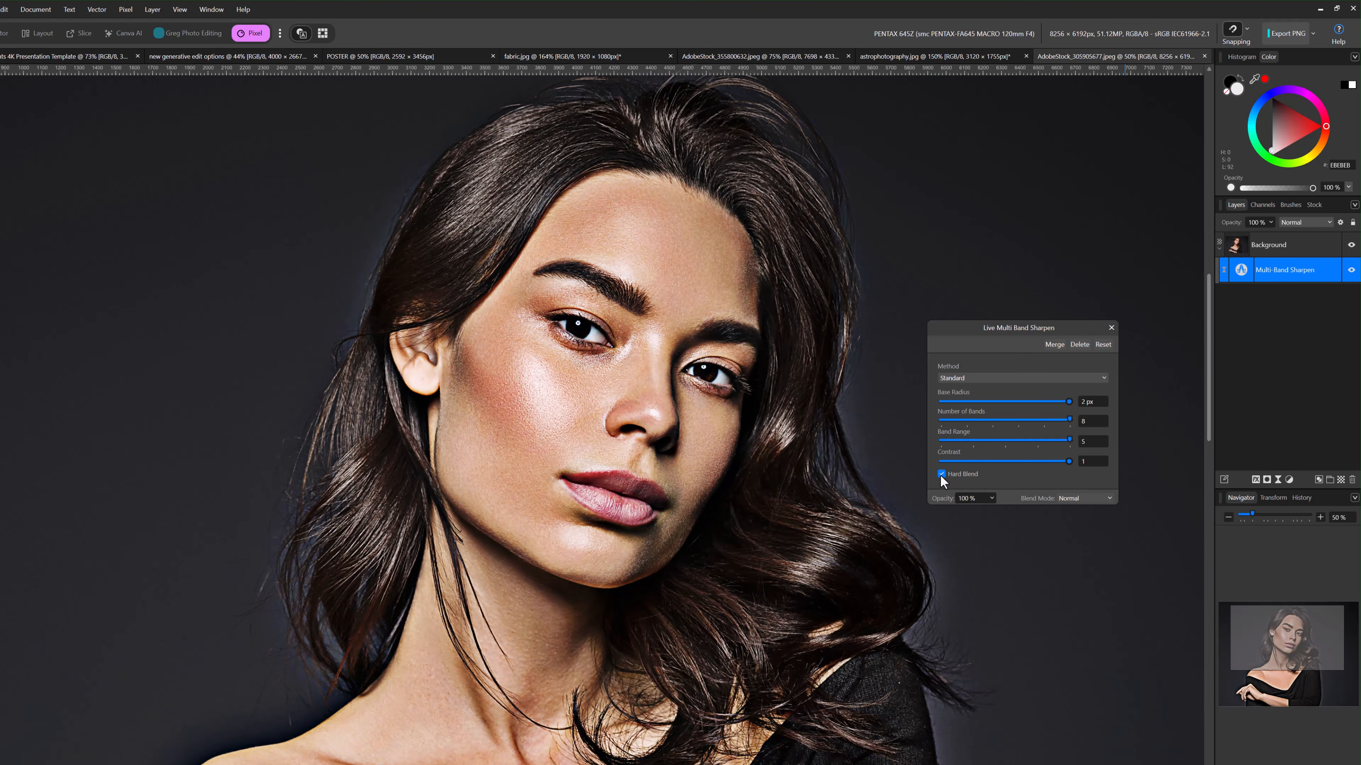
pyautogui.click(942, 474)
pyautogui.click(941, 474)
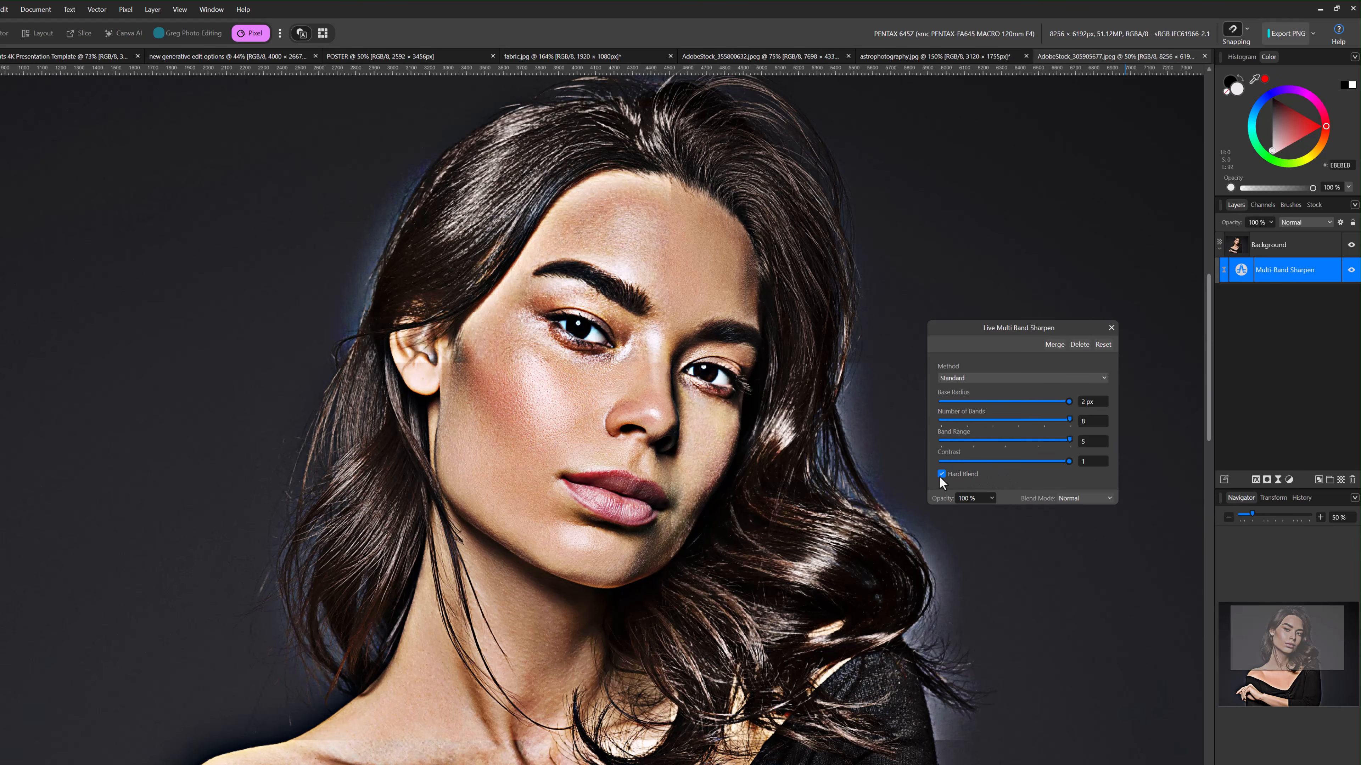
# Step: Switch the sharpening method to Fine Detail, set the base radius to 1 px, adjust the number of bands and lower the contrast
pyautogui.click(980, 377)
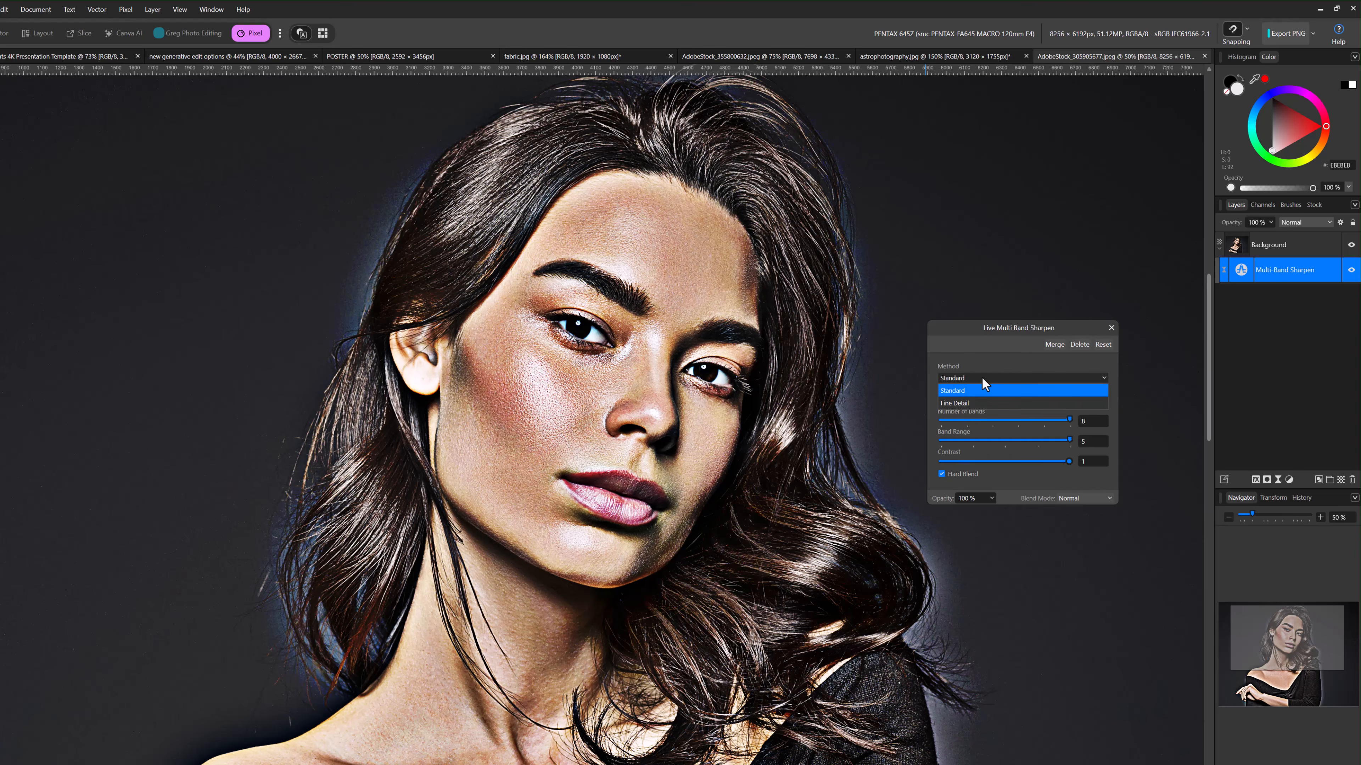
pyautogui.click(963, 403)
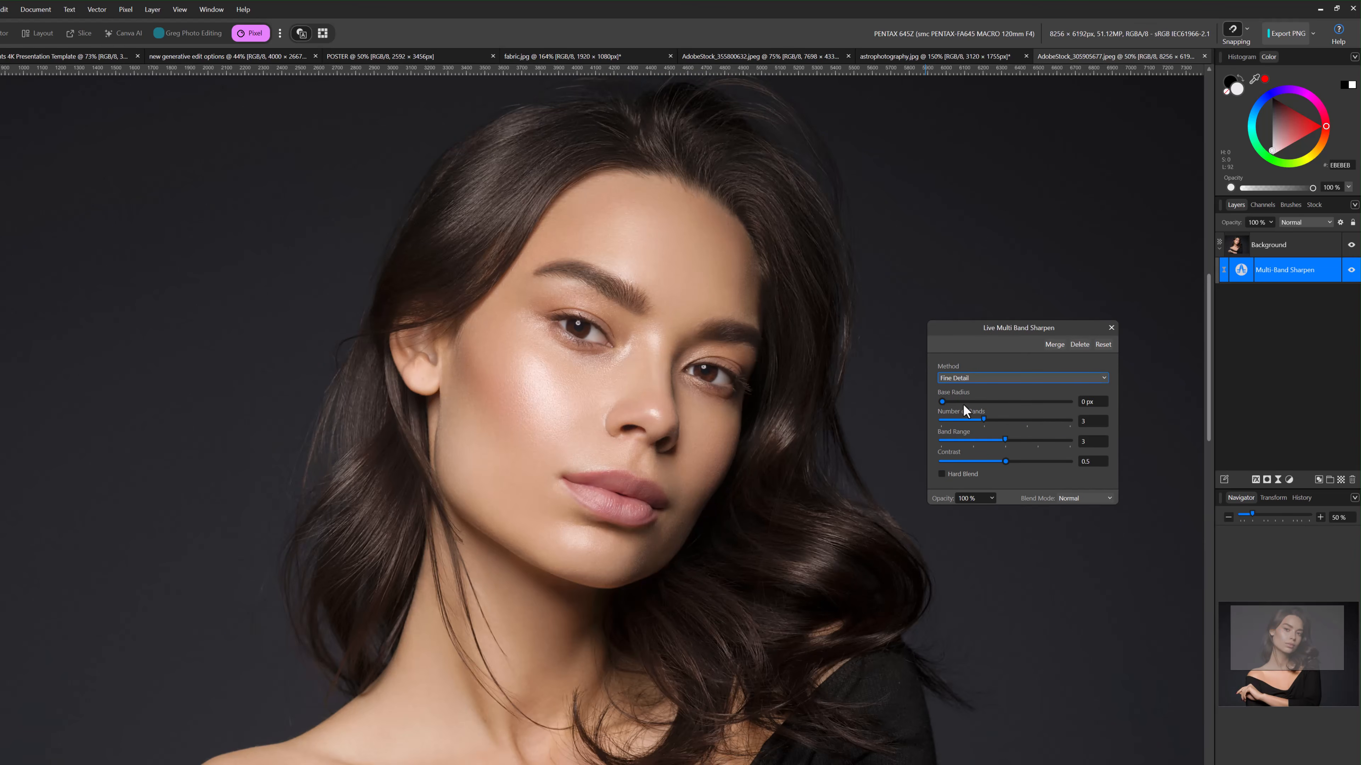
pyautogui.moveTo(942, 401); pyautogui.dragTo(965, 402)
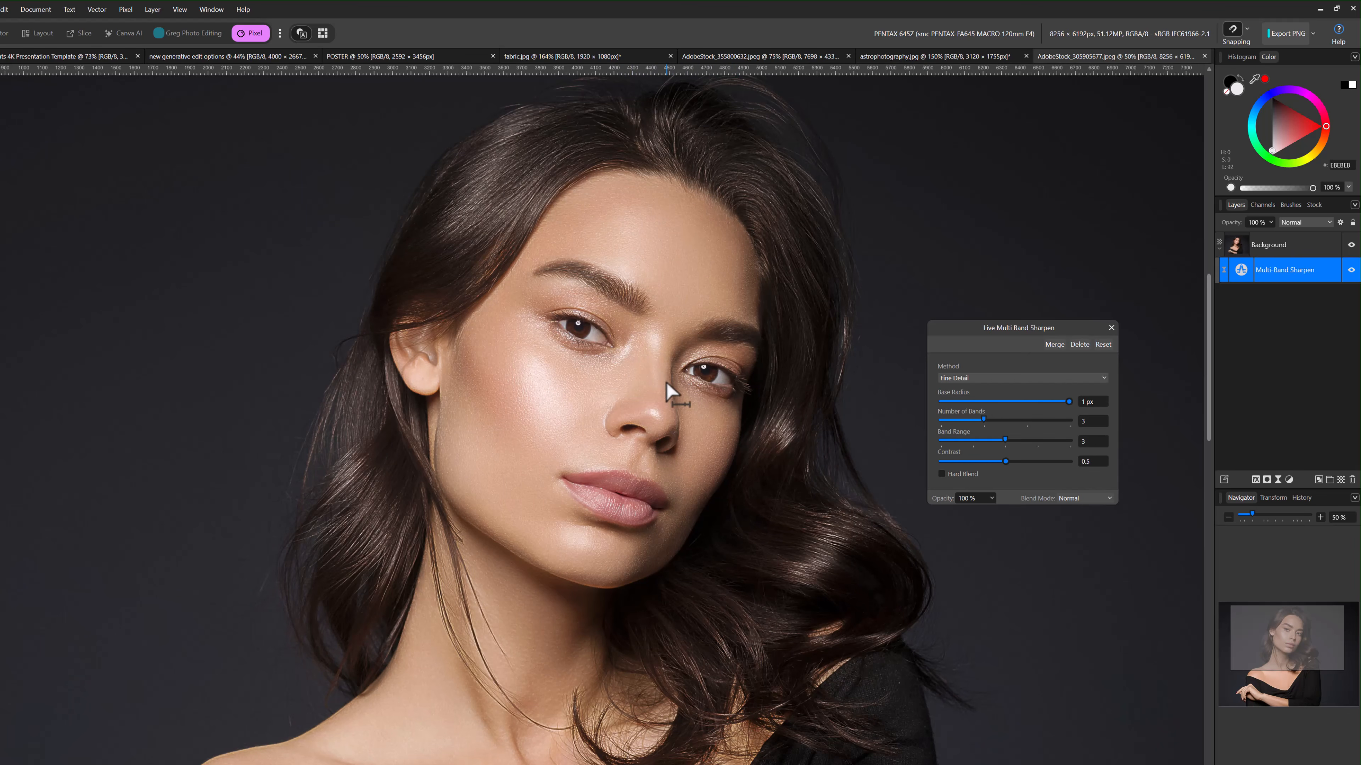
pyautogui.click(1005, 421)
pyautogui.moveTo(1007, 464); pyautogui.dragTo(961, 465)
# Step: Compare the hair at 100% zoom with and without the Multi-Band Sharpen filter
pyautogui.press('z')
pyautogui.click(530, 221)
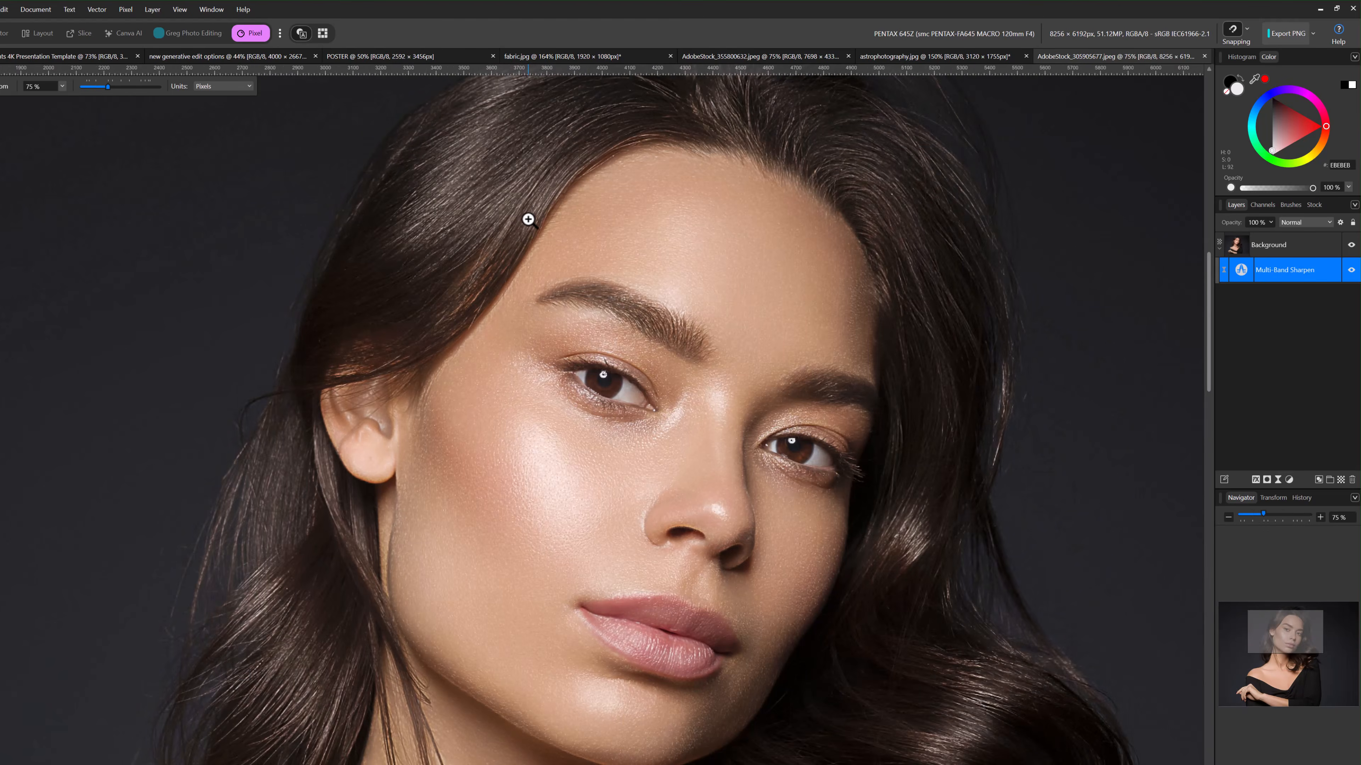
pyautogui.click(530, 221)
pyautogui.moveTo(532, 221); pyautogui.dragTo(575, 339)
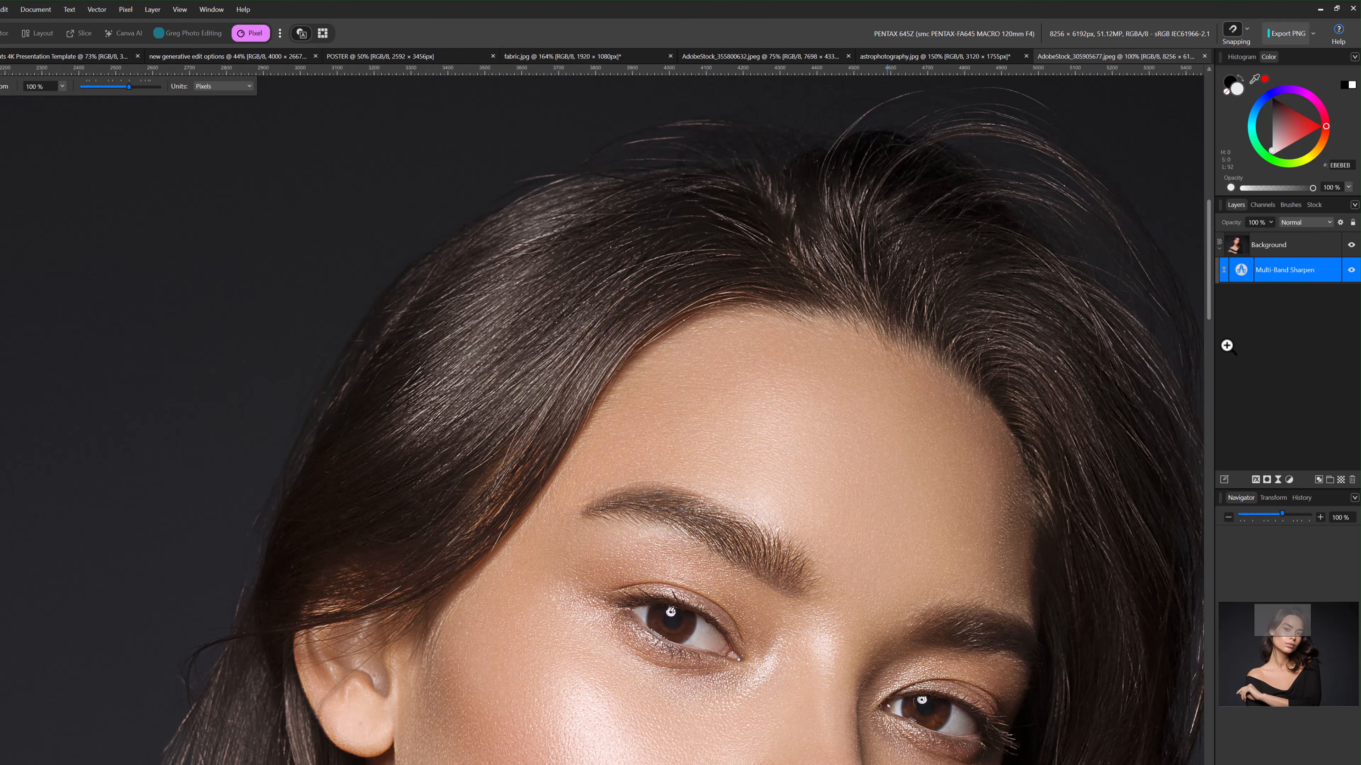
pyautogui.click(1352, 271)
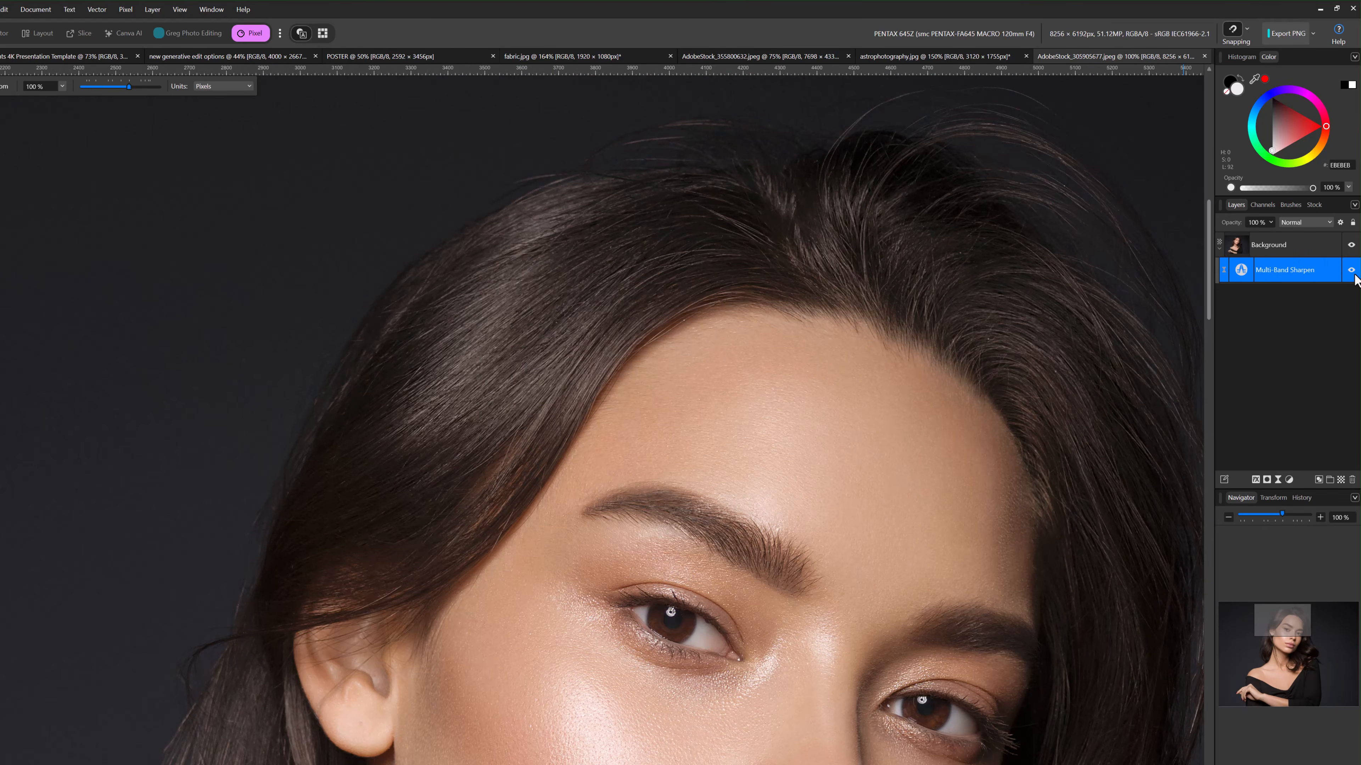
pyautogui.click(1352, 271)
# Step: Compare the face with the sharpening hidden and shown, then return to 50% zoom
pyautogui.moveTo(948, 587); pyautogui.dragTo(797, 333)
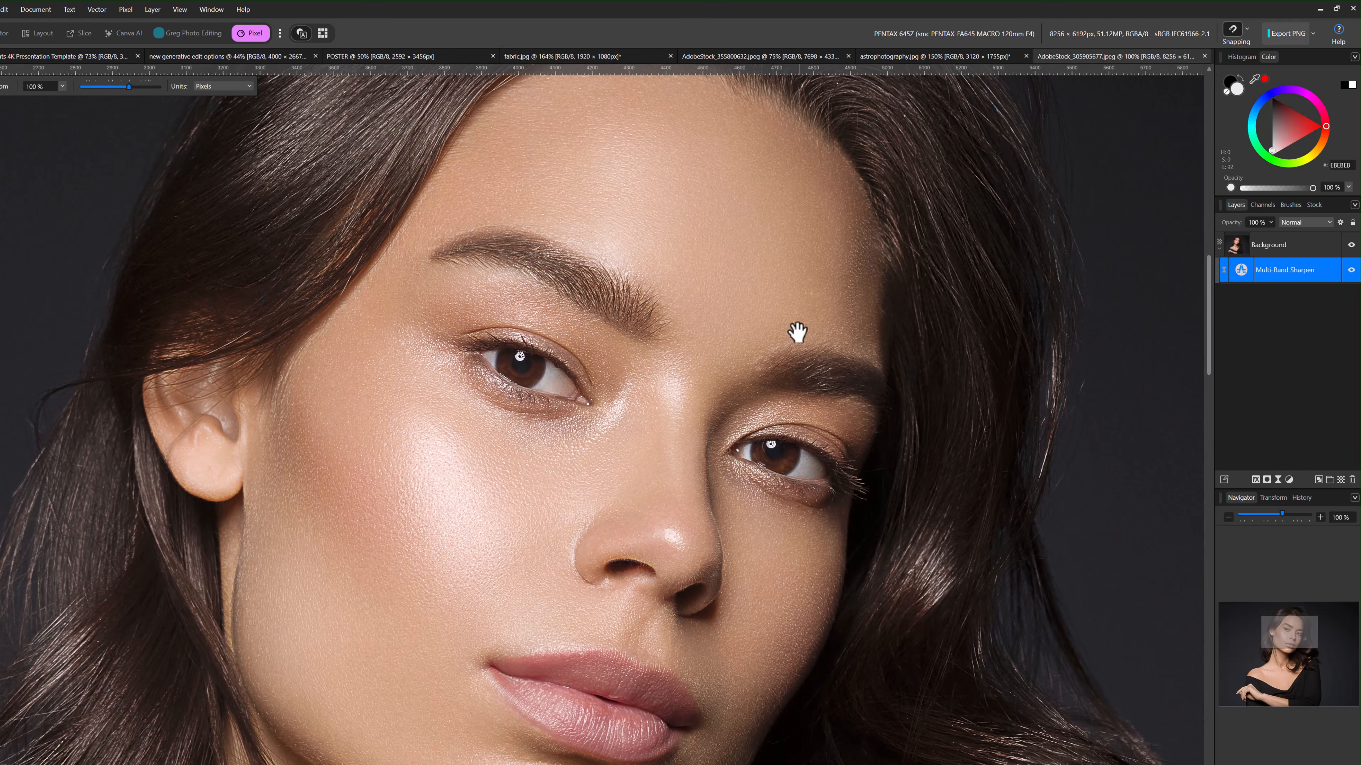
pyautogui.click(1351, 270)
pyautogui.click(1351, 271)
pyautogui.keyDown('alt'); pyautogui.click(445, 555); pyautogui.keyUp('alt')
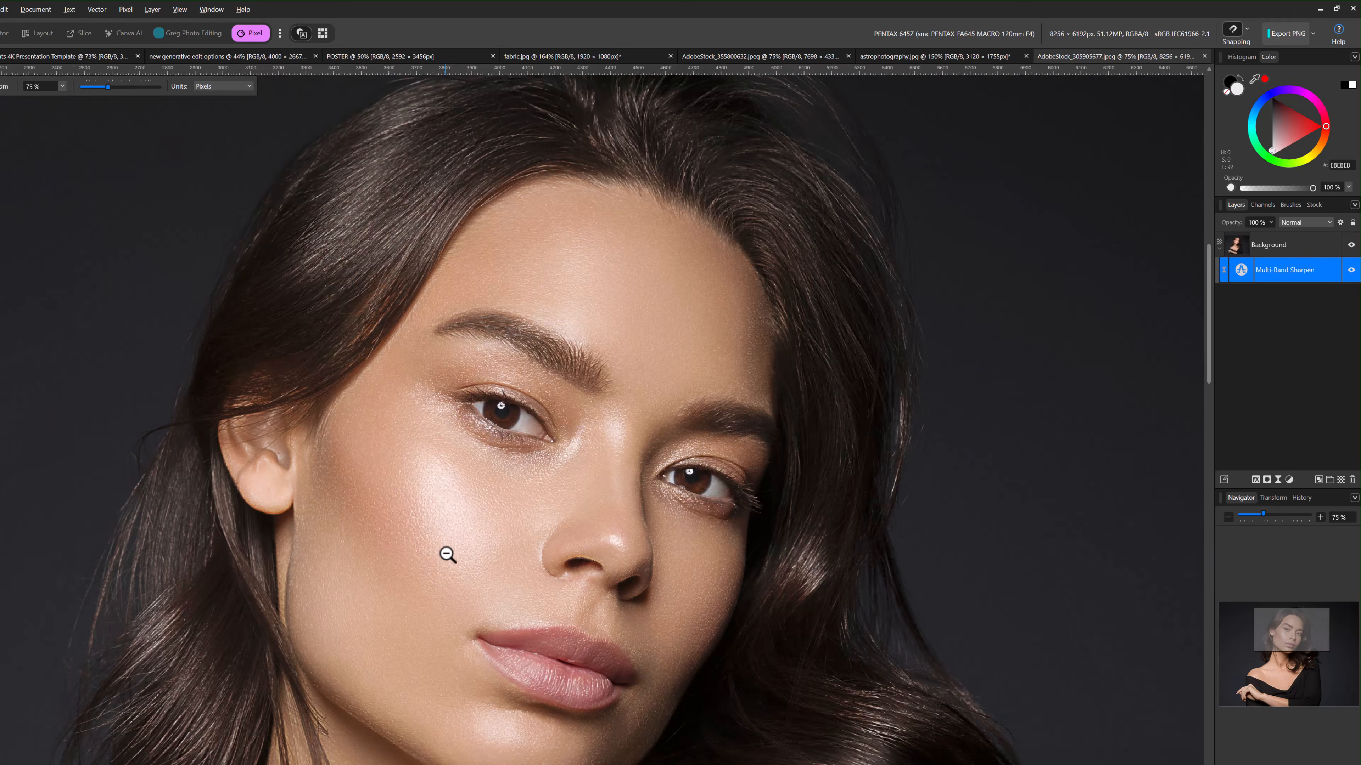
pyautogui.keyDown('alt'); pyautogui.click(458, 555); pyautogui.keyUp('alt')
pyautogui.moveTo(526, 567); pyautogui.dragTo(640, 472)
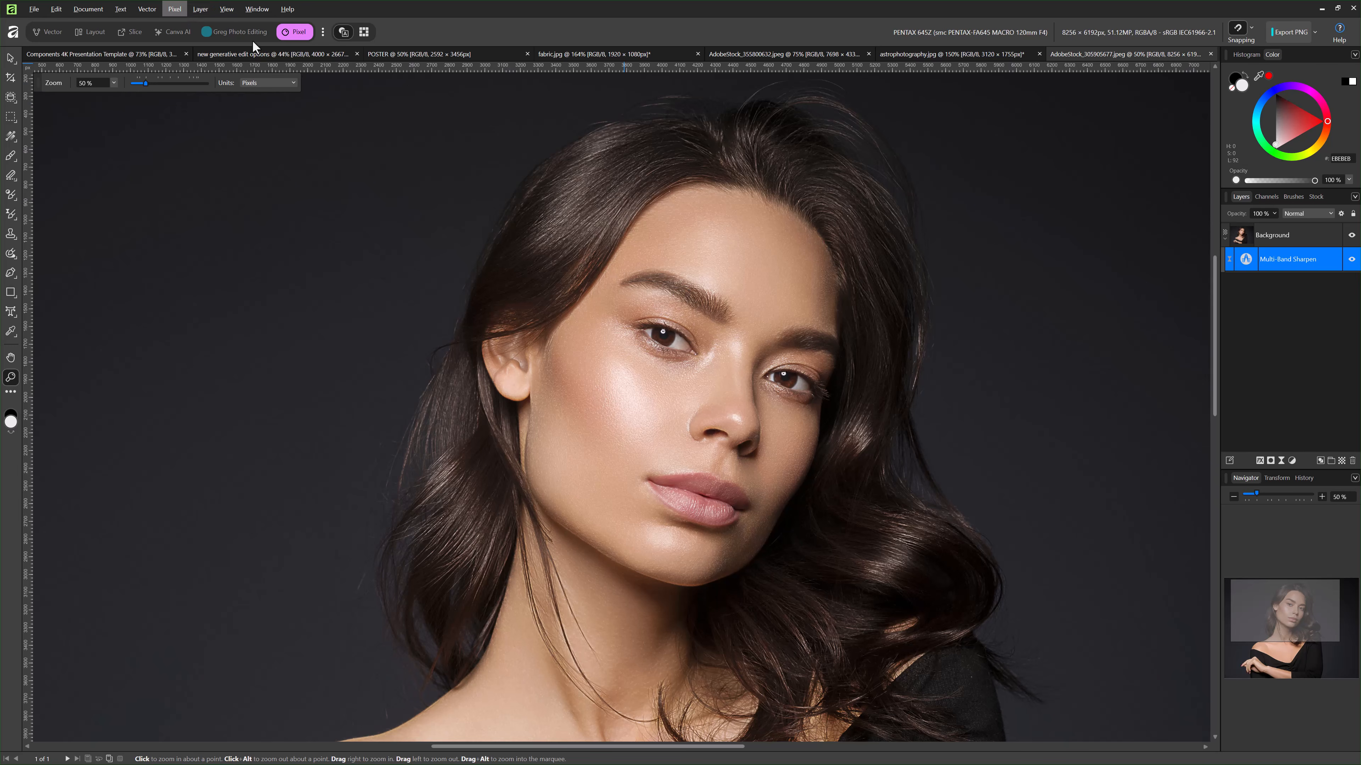
# Step: Select the shadows tonal range of the portrait's Background layer
pyautogui.click(1270, 239)
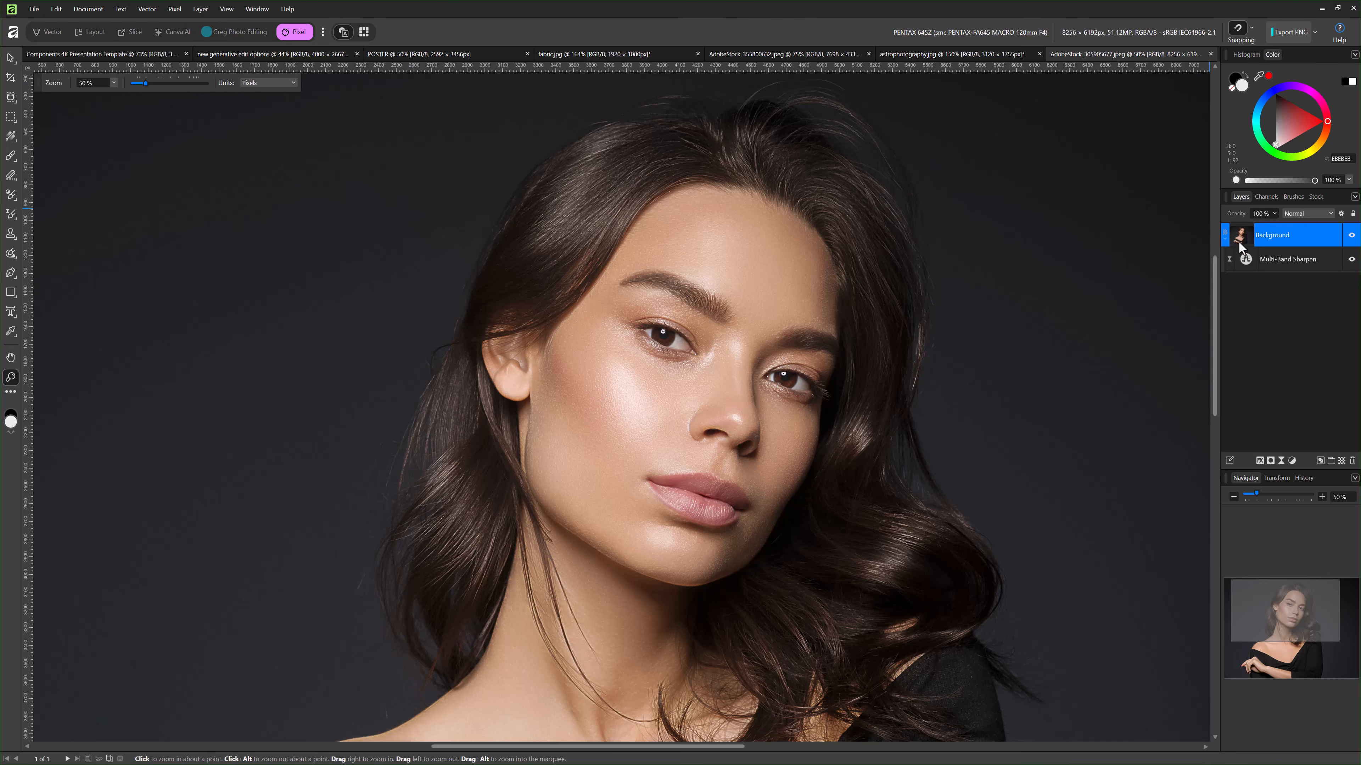
pyautogui.click(175, 9)
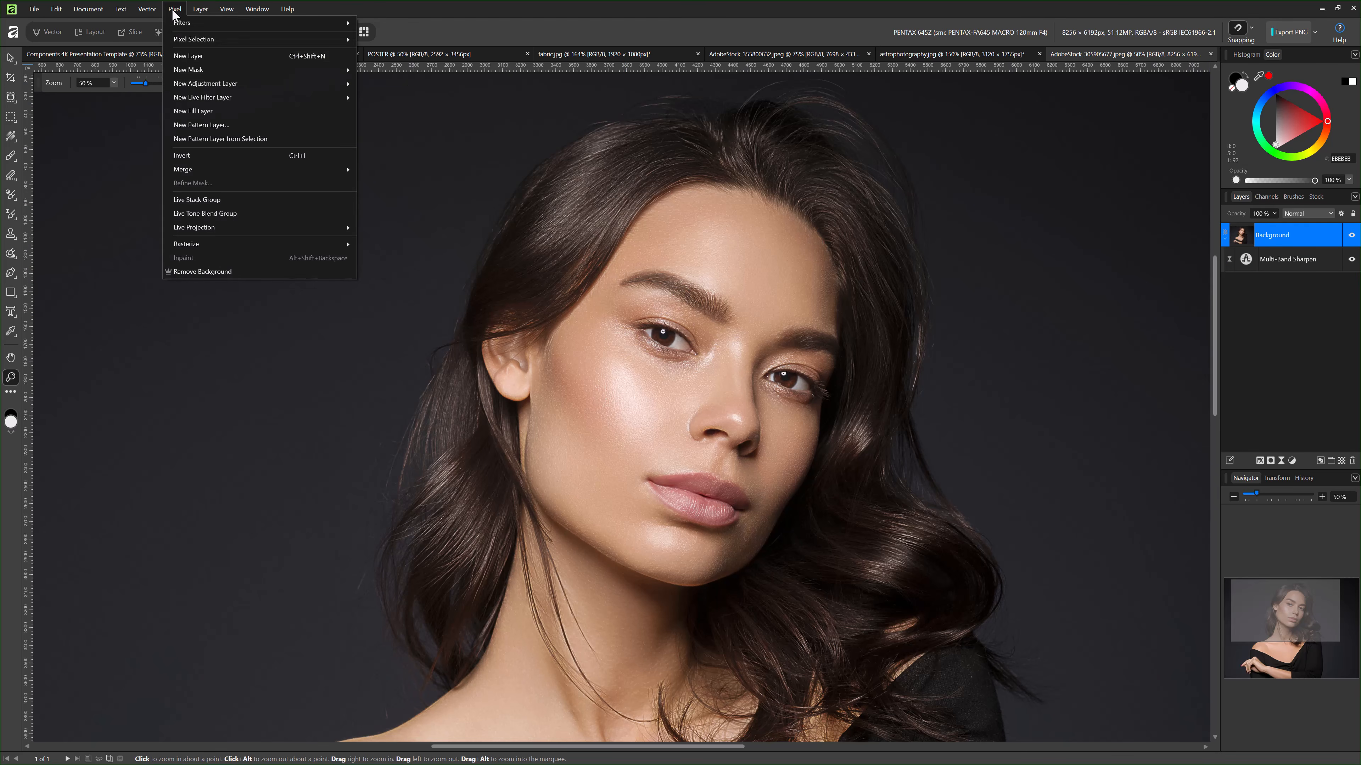
pyautogui.moveTo(201, 41)
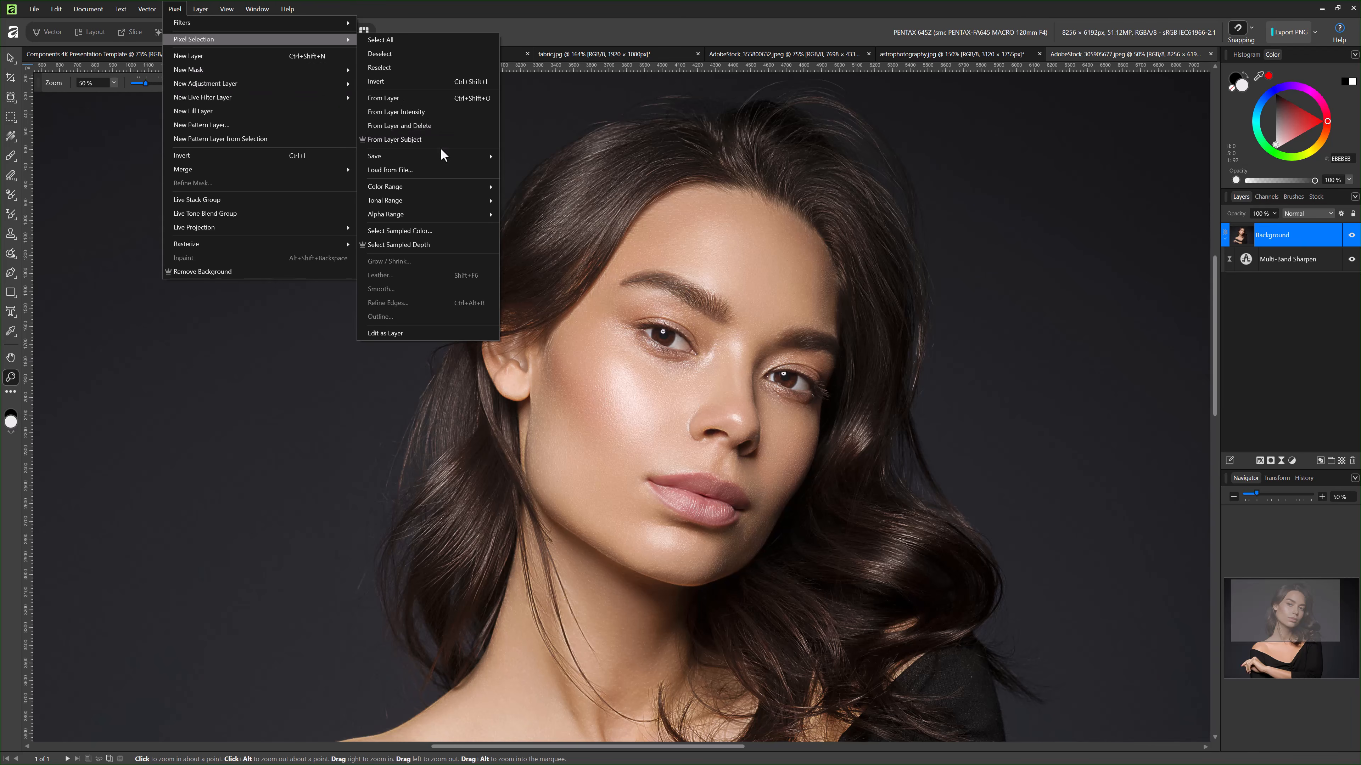
pyautogui.moveTo(462, 201)
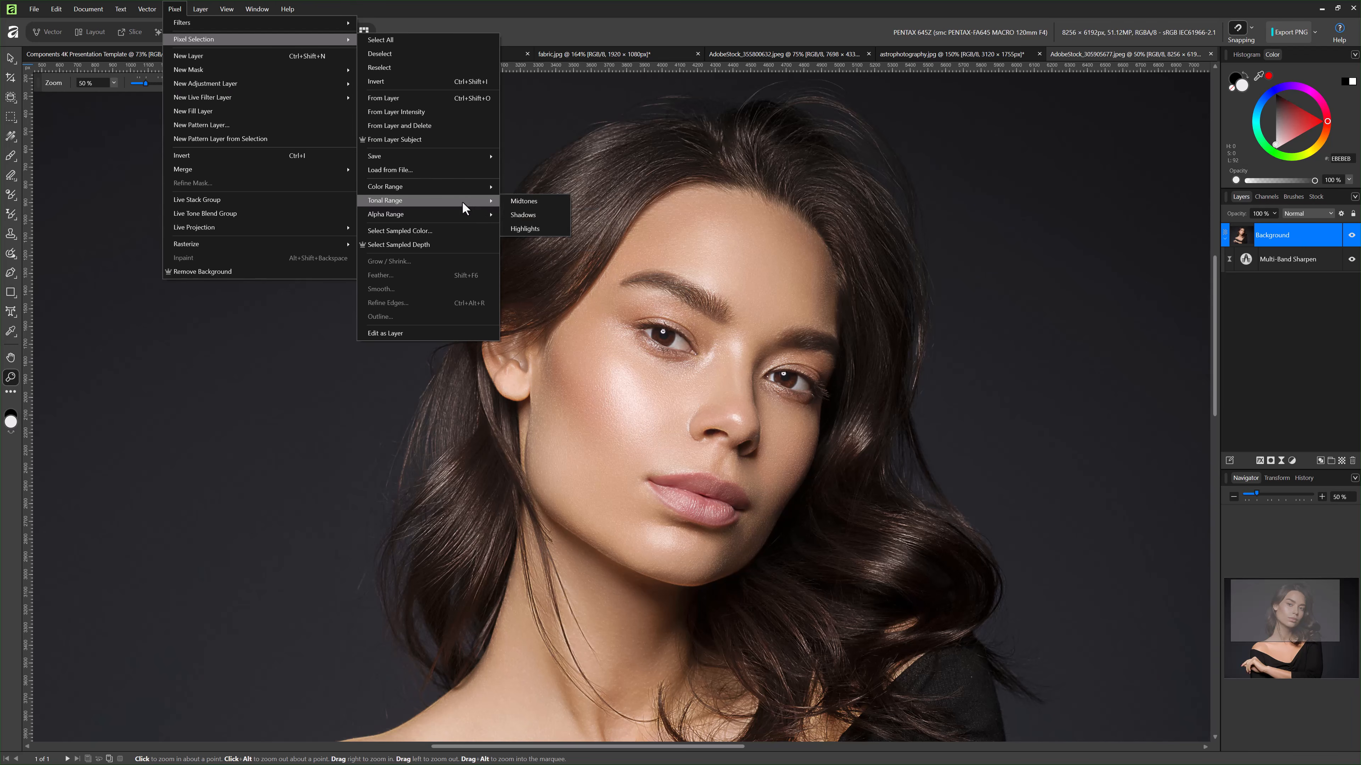
pyautogui.click(529, 215)
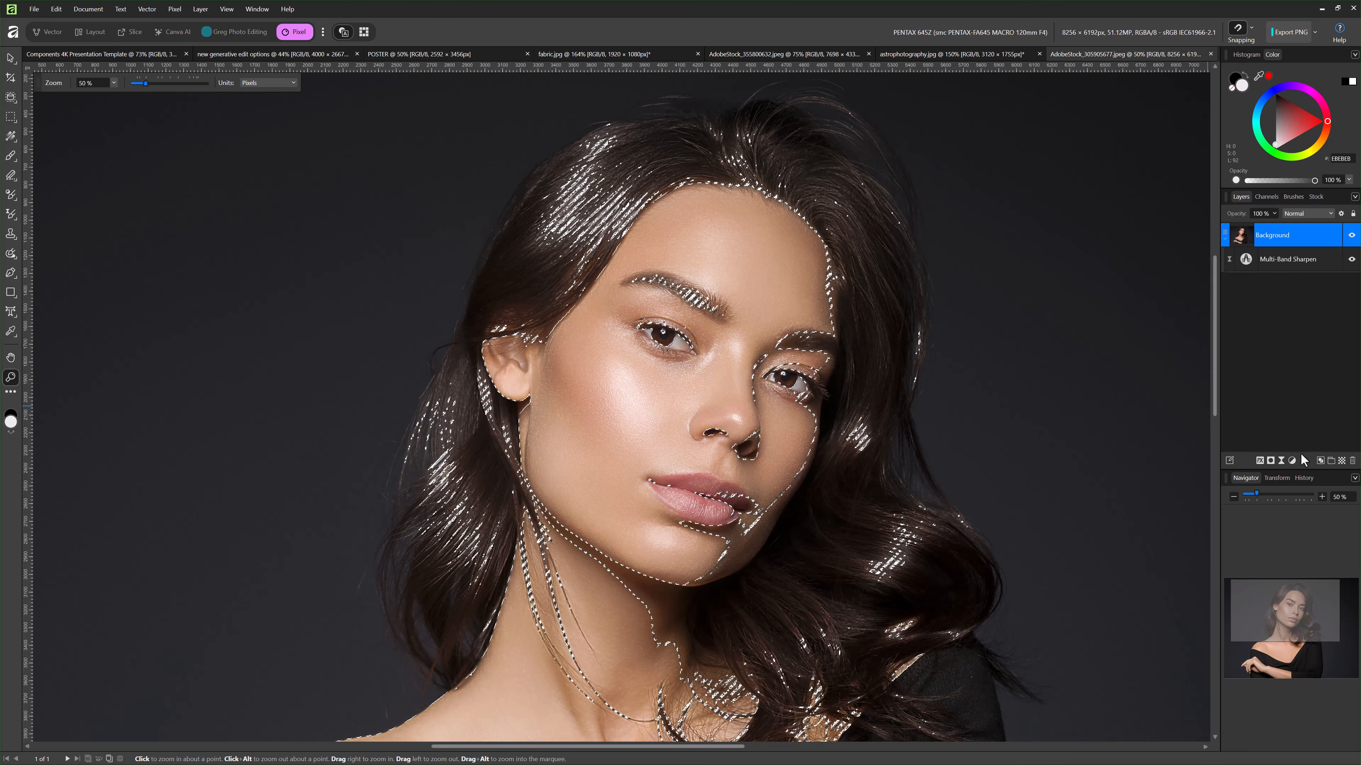
# Step: Create a mask from the shadows selection, move it onto the Multi-Band Sharpen layer and deselect
pyautogui.click(1270, 460)
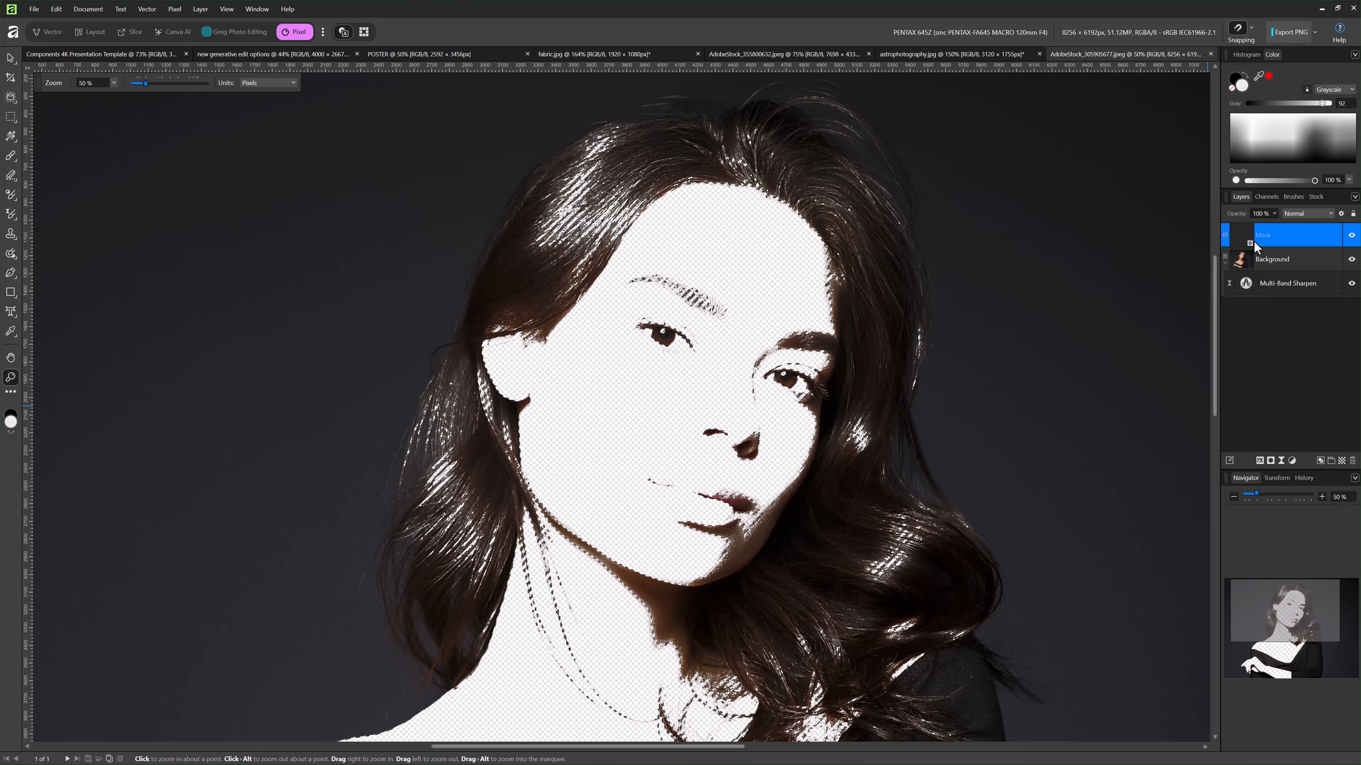
pyautogui.moveTo(1262, 240); pyautogui.dragTo(1289, 282)
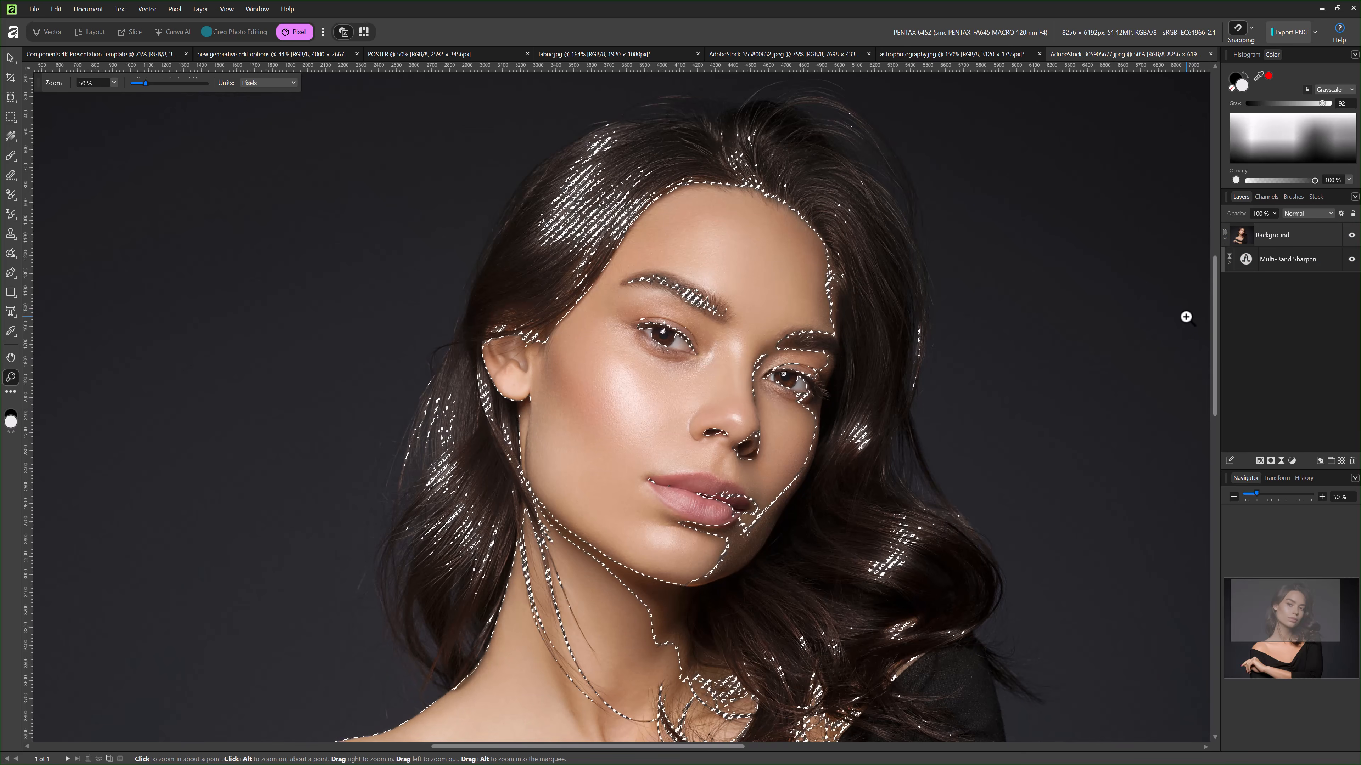
pyautogui.hotkey('ctrl', 'd')
# Step: Toggle the masked Multi-Band Sharpen layer's visibility at 75% zoom to compare its effect on the portrait
pyautogui.click(741, 381)
pyautogui.moveTo(727, 277); pyautogui.dragTo(760, 355)
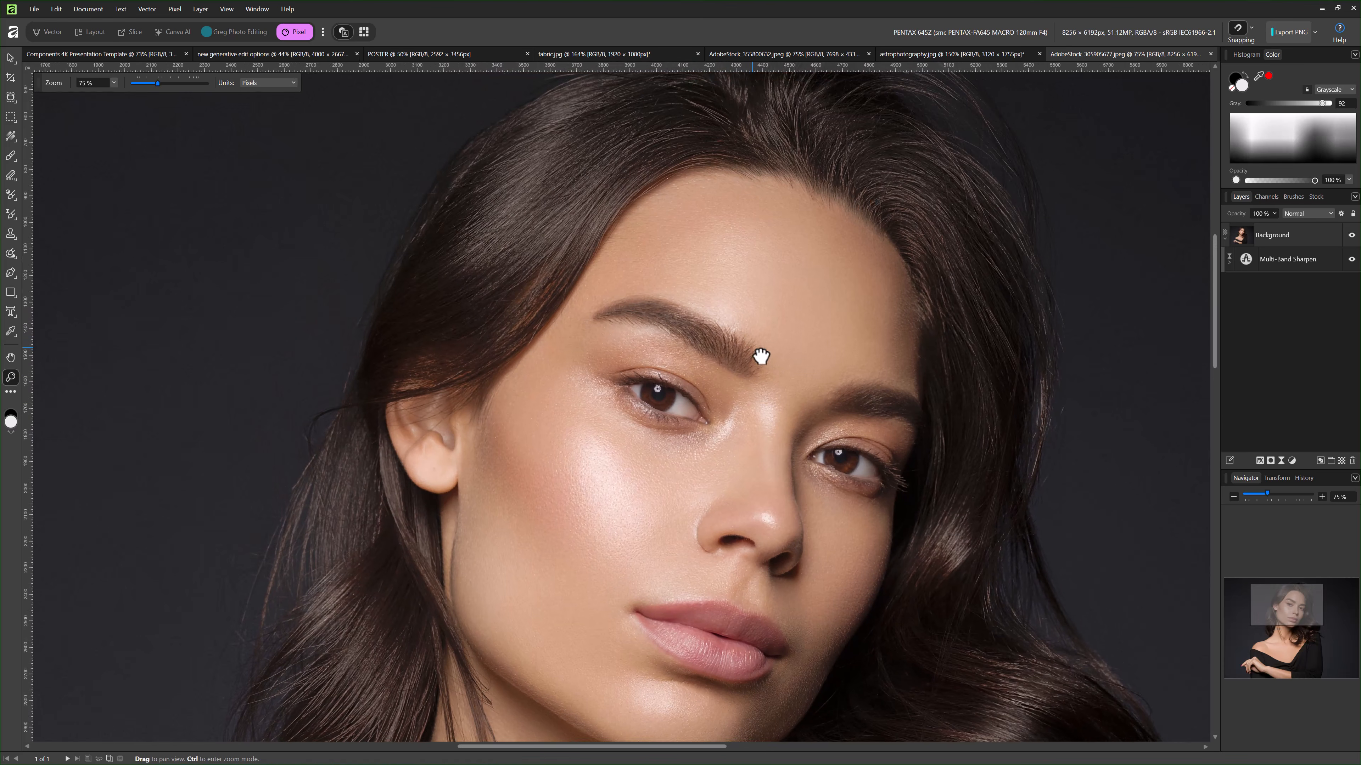
pyautogui.click(1351, 260)
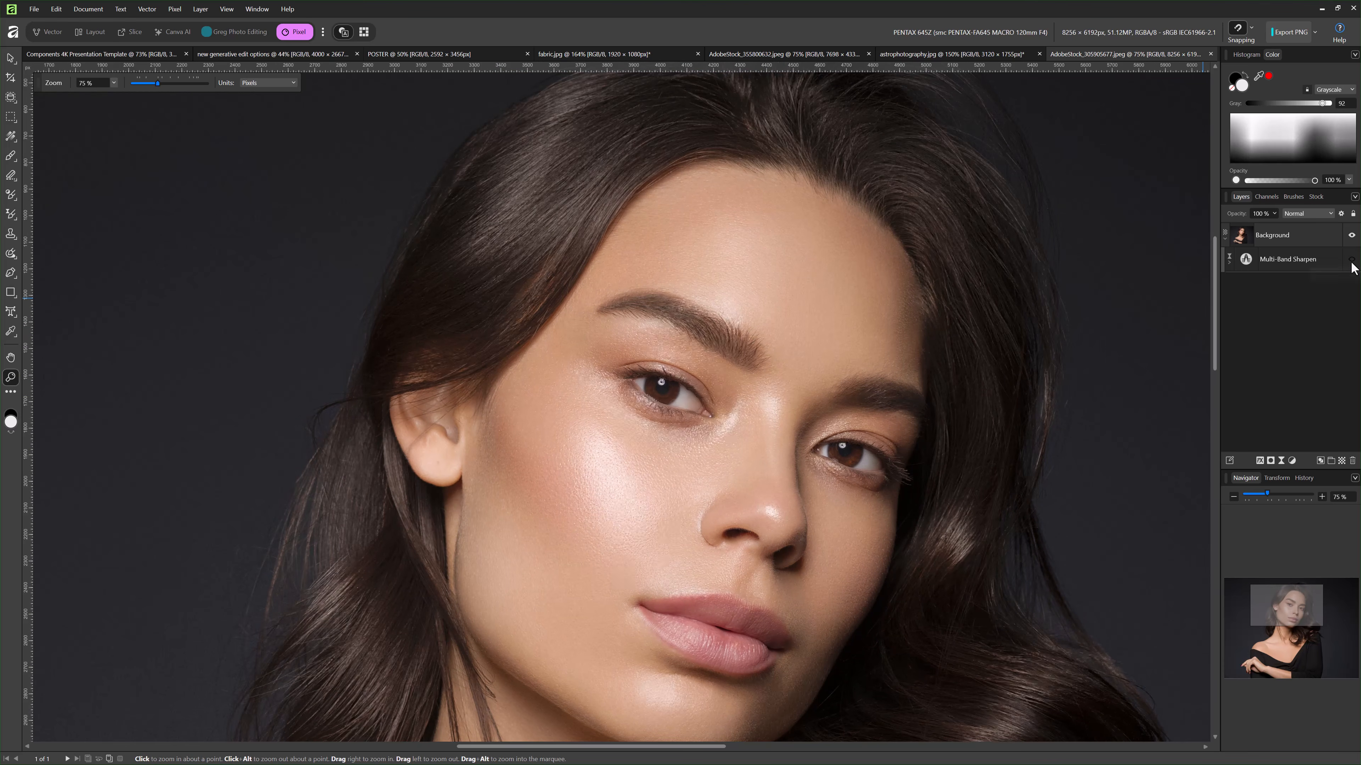
pyautogui.click(1351, 260)
pyautogui.click(1351, 261)
pyautogui.click(1350, 262)
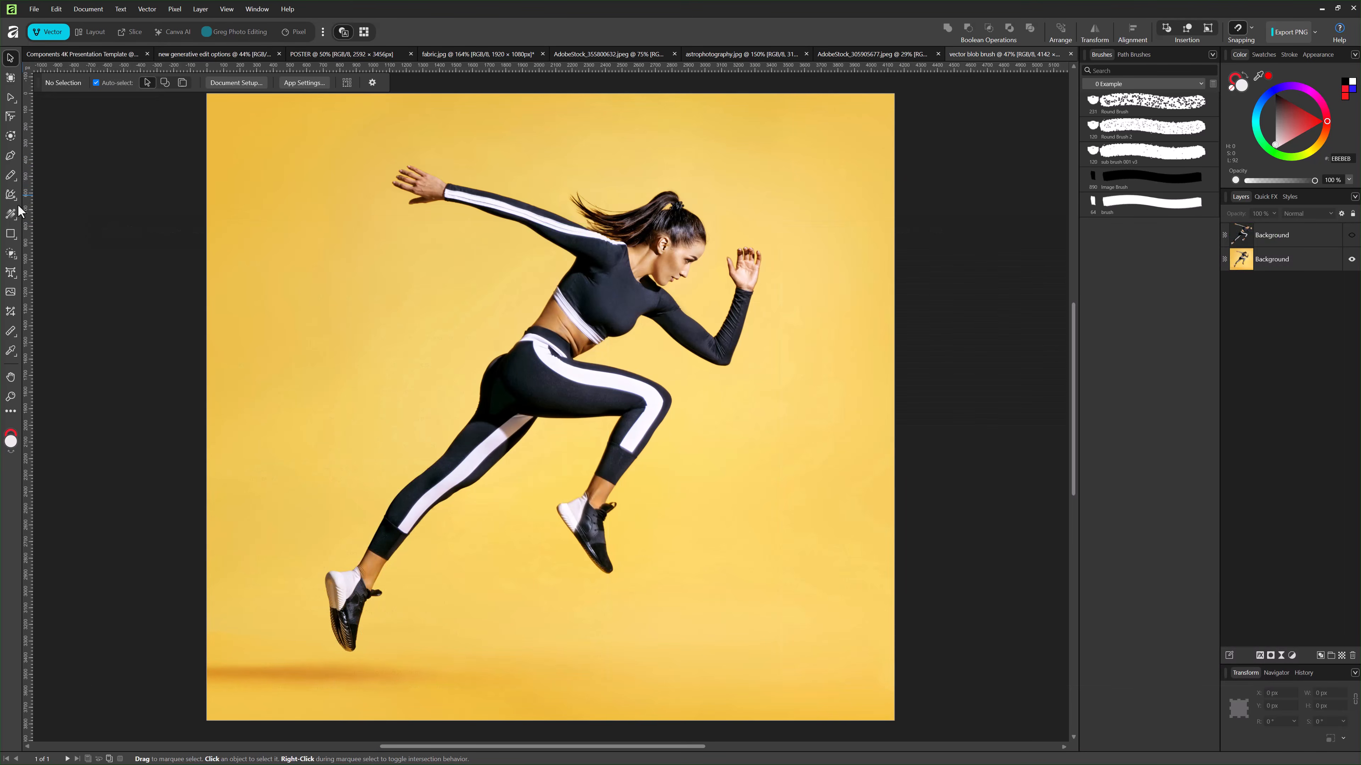
# Step: Paint a light grey blob about 974 by 605 px below the runner's outstretched hand with the Vector Blob Brush Tool
pyautogui.click(11, 196)
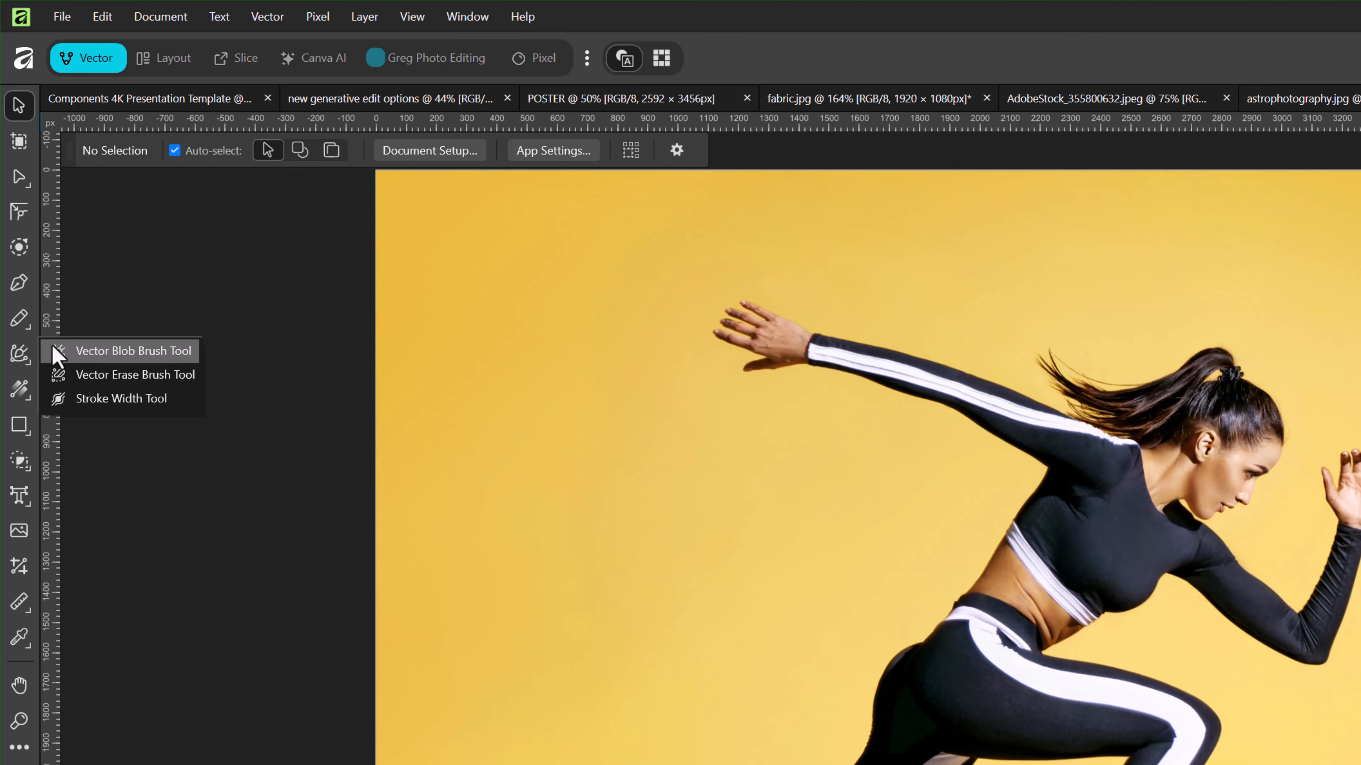
pyautogui.click(91, 353)
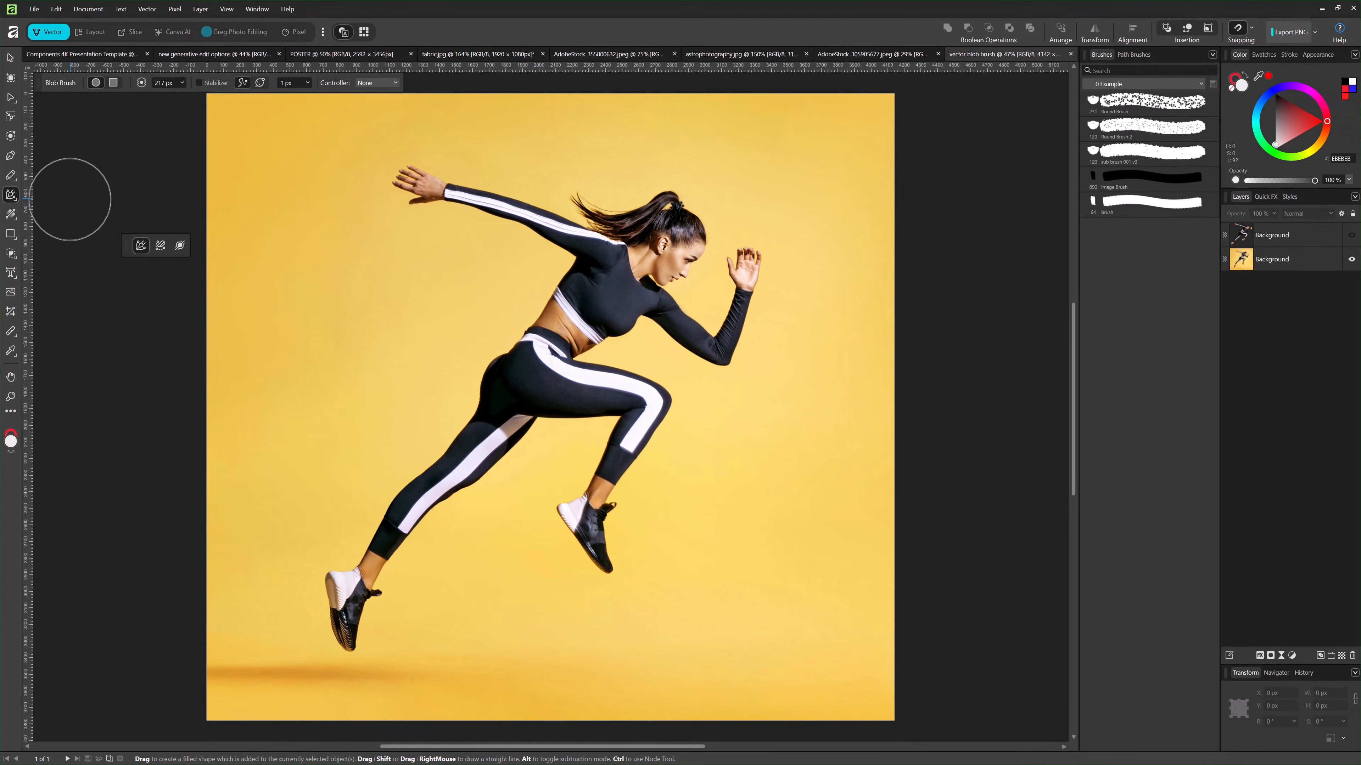
pyautogui.moveTo(312, 246)
pyautogui.mouseDown()
pyautogui.moveTo(404, 259)
pyautogui.moveTo(317, 268)
pyautogui.moveTo(378, 286)
pyautogui.moveTo(279, 282)
pyautogui.moveTo(386, 295)
pyautogui.moveTo(280, 298)
pyautogui.moveTo(385, 305)
pyautogui.moveTo(286, 307)
pyautogui.moveTo(386, 310)
pyautogui.mouseUp()
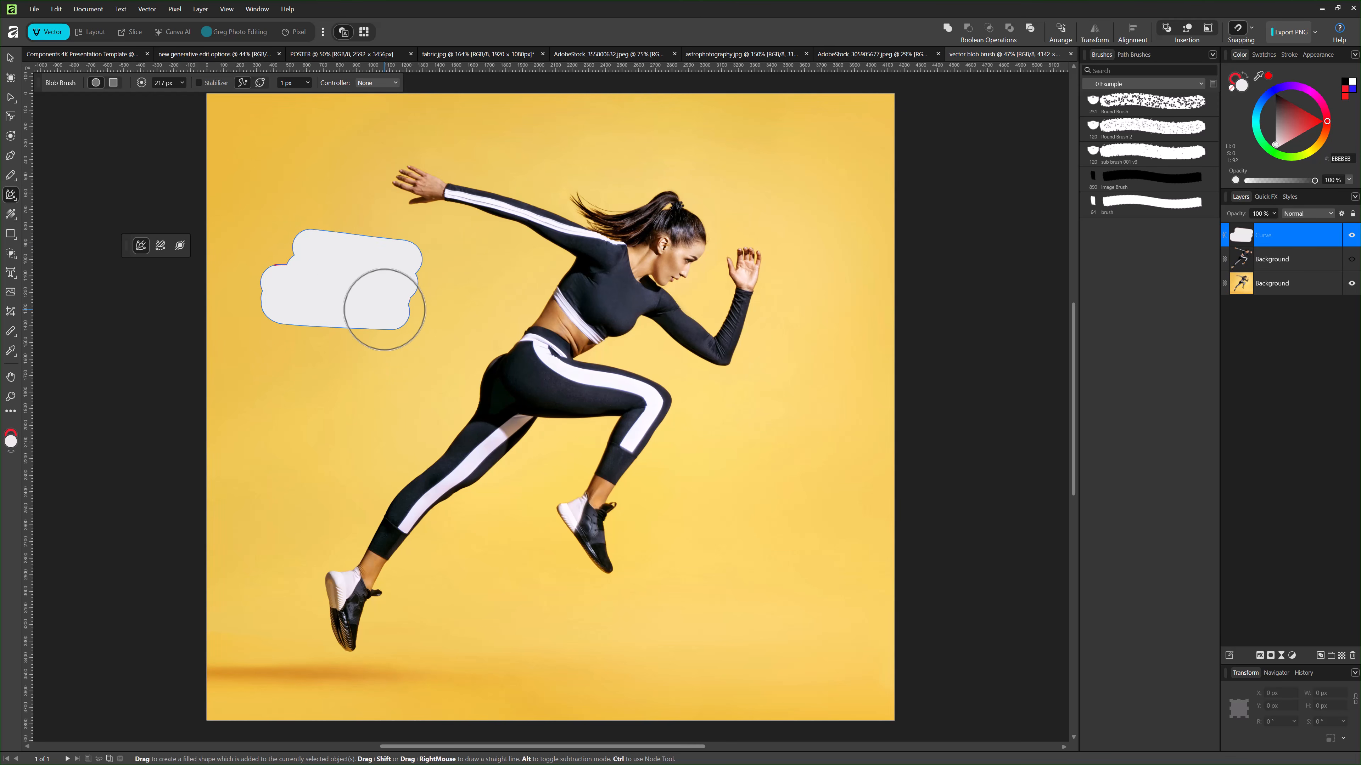
# Step: Set the blob shape's red stroke width to 14.9 pt
pyautogui.click(10, 59)
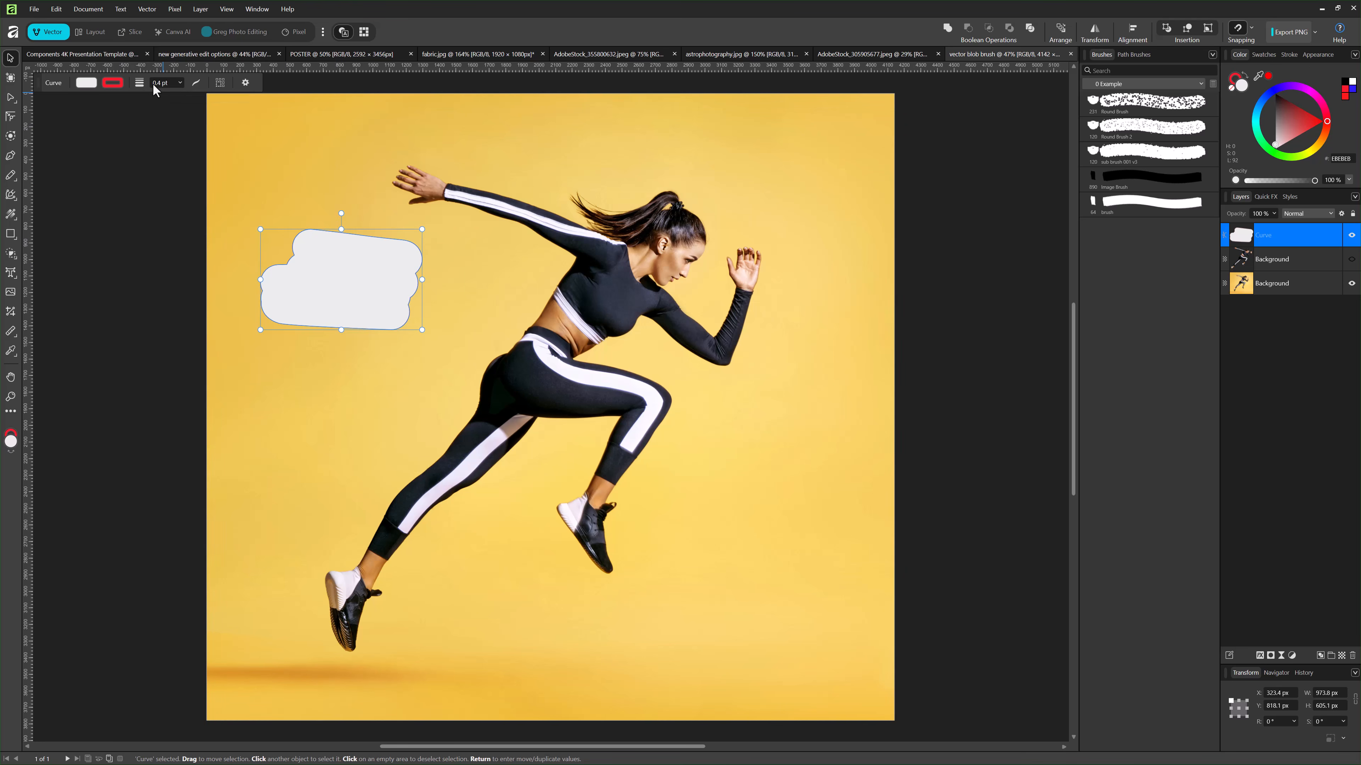
pyautogui.click(179, 83)
pyautogui.moveTo(185, 91); pyautogui.dragTo(211, 101)
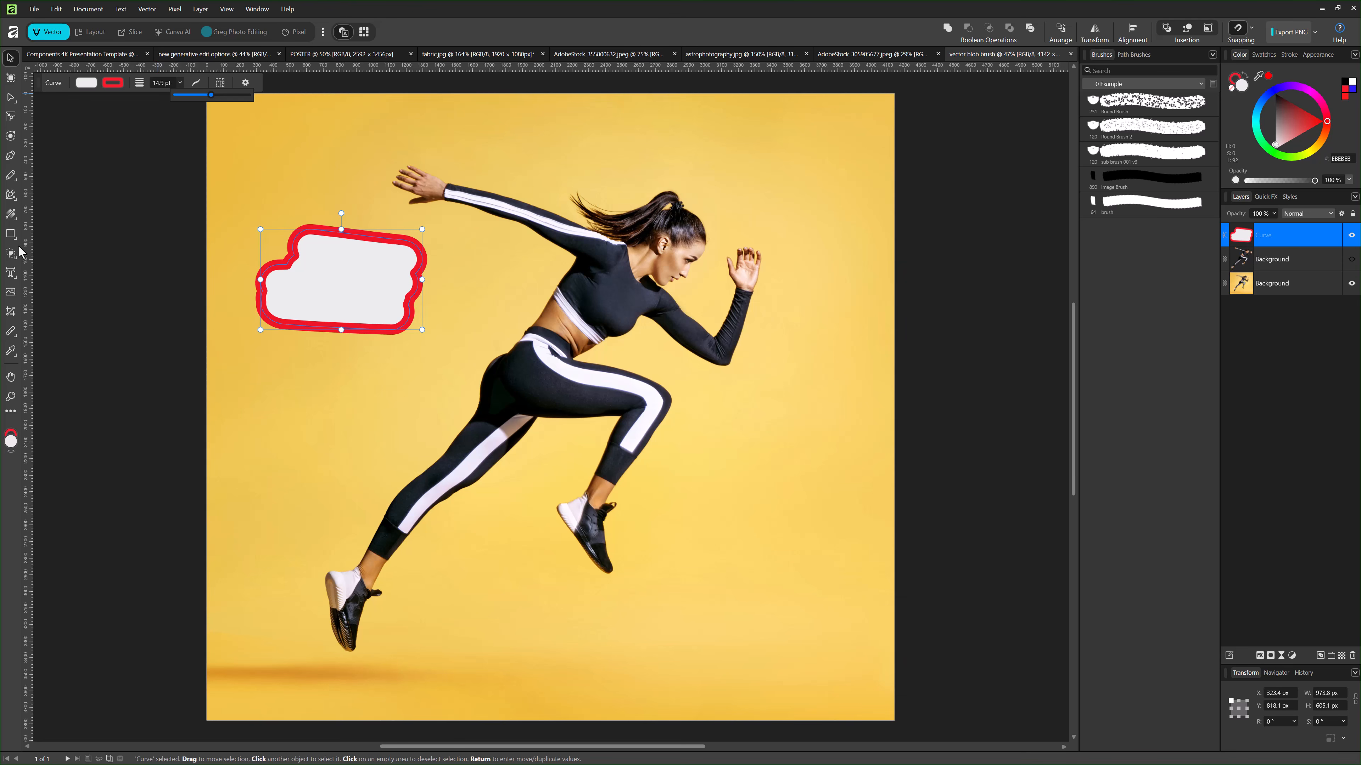
# Step: Paint a second, elongated blob above the runner's arm and head with the Vector Blob Brush Tool
pyautogui.click(11, 194)
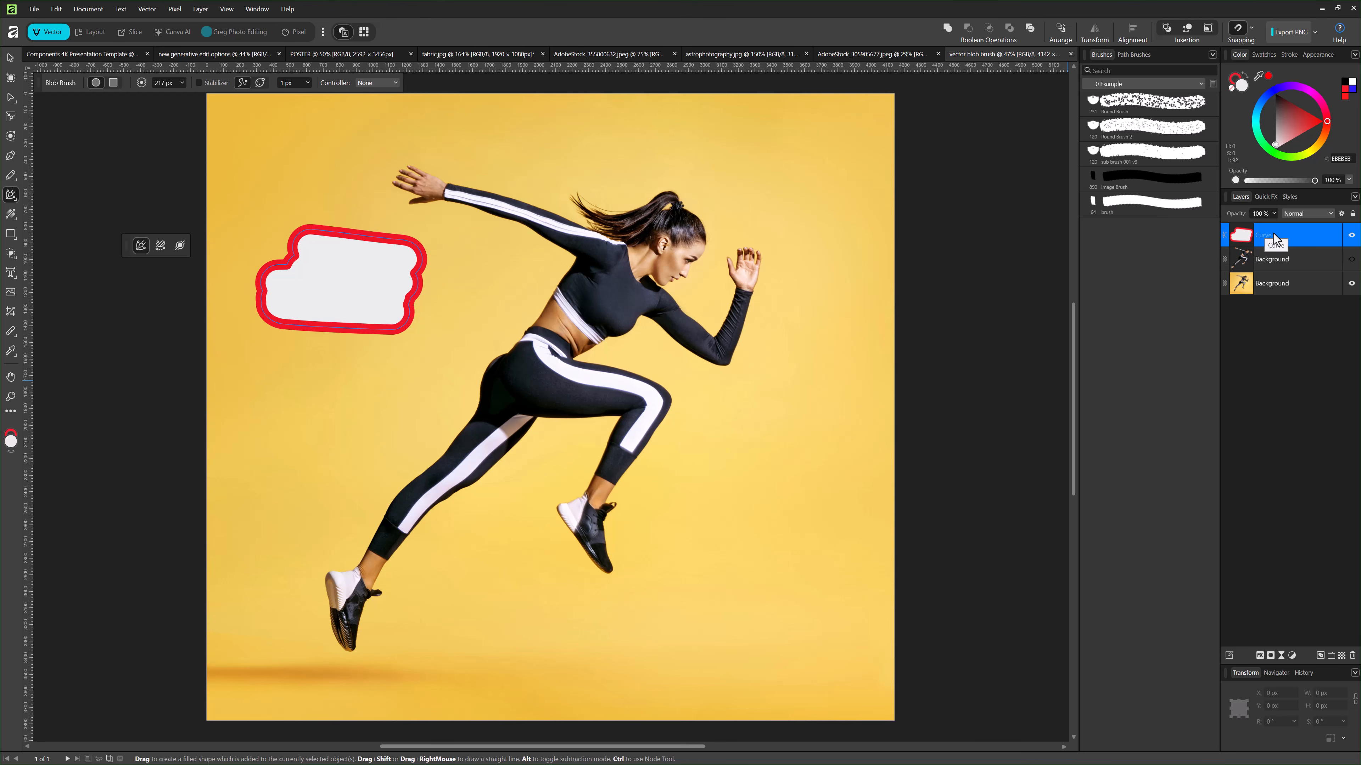
pyautogui.moveTo(466, 130); pyautogui.dragTo(713, 170)
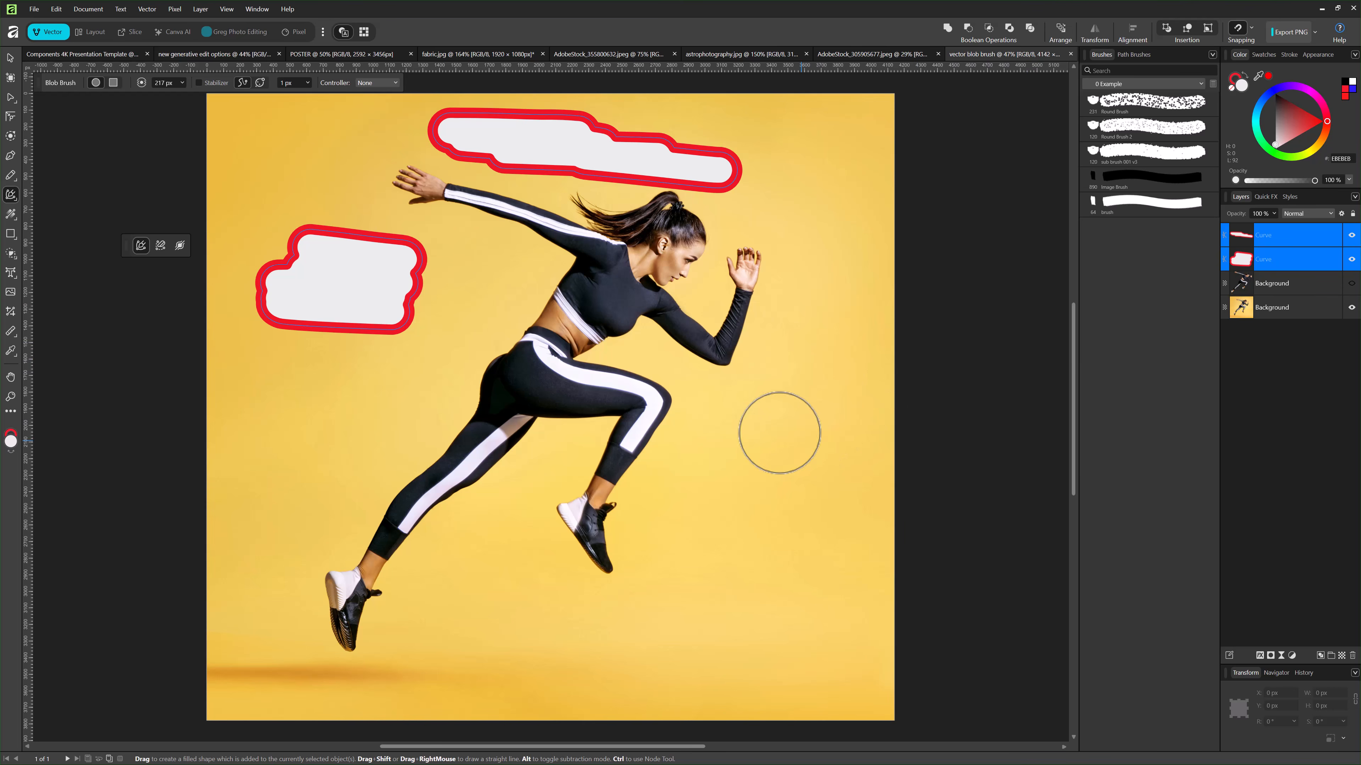
# Step: Paint a third blob around the runner's raised foot and join all three blobs with a continuous stroke of the Vector Blob Brush Tool
pyautogui.moveTo(704, 454)
pyautogui.mouseDown()
pyautogui.moveTo(802, 463)
pyautogui.moveTo(701, 487)
pyautogui.moveTo(724, 503)
pyautogui.moveTo(586, 546)
pyautogui.moveTo(670, 563)
pyautogui.moveTo(714, 585)
pyautogui.moveTo(641, 593)
pyautogui.moveTo(709, 606)
pyautogui.mouseUp()
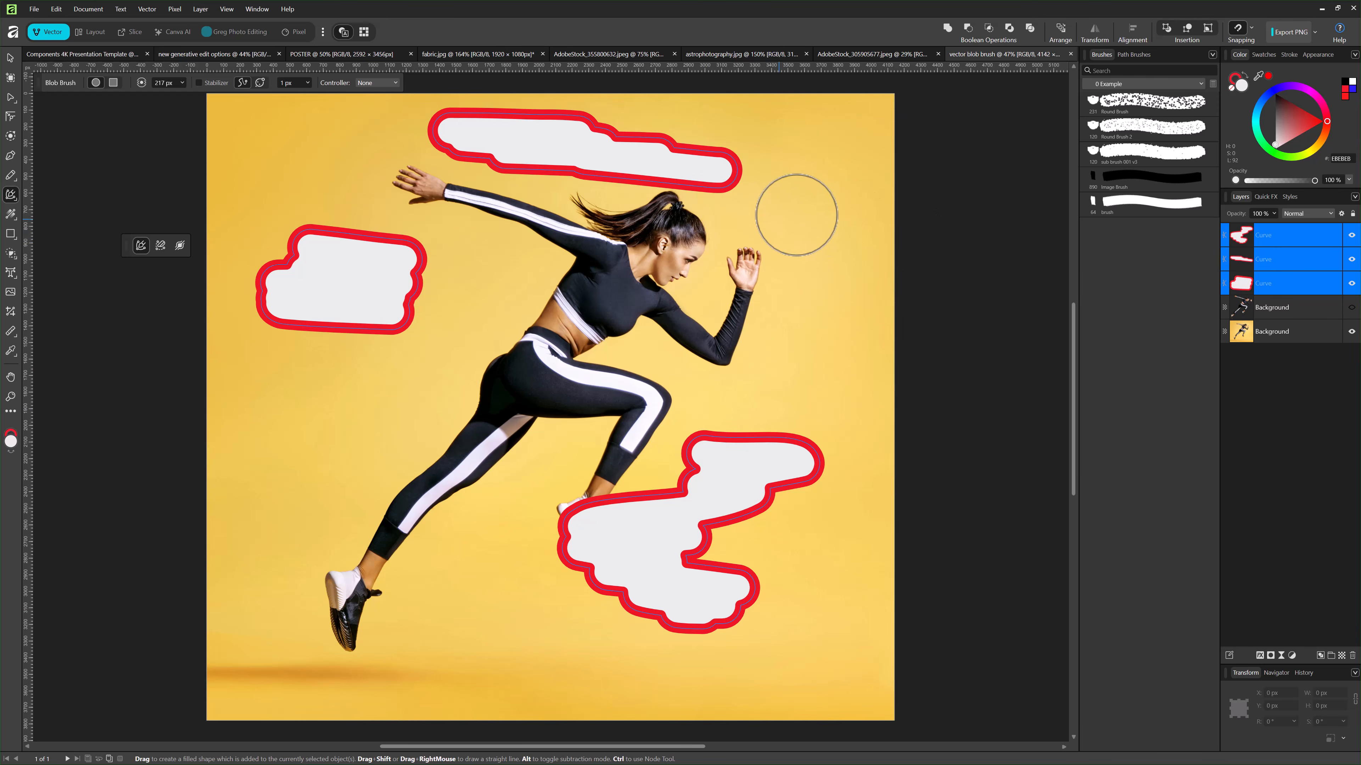
pyautogui.moveTo(798, 213)
pyautogui.mouseDown()
pyautogui.moveTo(586, 165)
pyautogui.moveTo(617, 196)
pyautogui.moveTo(410, 287)
pyautogui.moveTo(448, 315)
pyautogui.moveTo(452, 379)
pyautogui.moveTo(707, 414)
pyautogui.moveTo(709, 424)
pyautogui.moveTo(592, 486)
pyautogui.moveTo(599, 518)
pyautogui.moveTo(621, 537)
pyautogui.mouseUp()
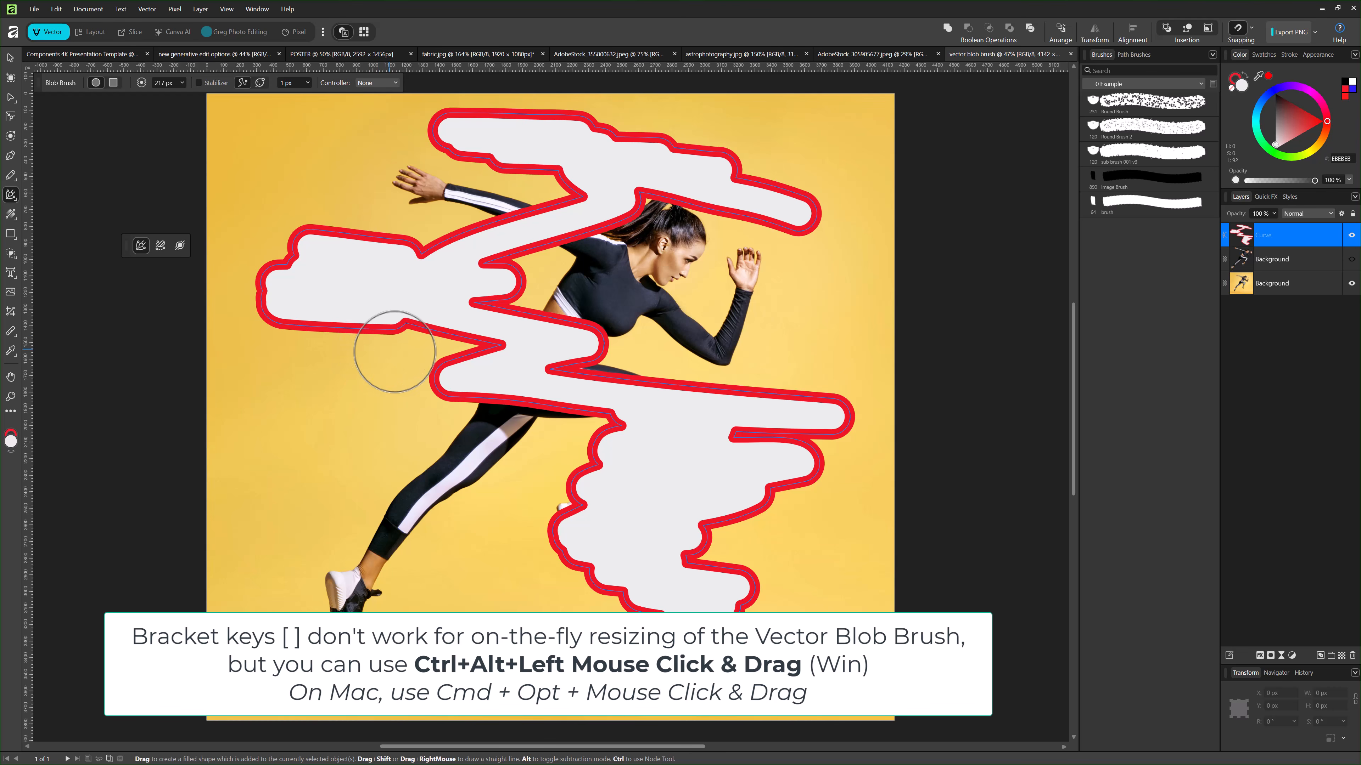
# Step: Add a round blob above the runner's rear foot, then enlarge the brush to 620 px and paint broad strokes merging everything across the runner
pyautogui.press('ctrl')
pyautogui.moveTo(411, 416); pyautogui.dragTo(410, 417)
pyautogui.click(287, 460)
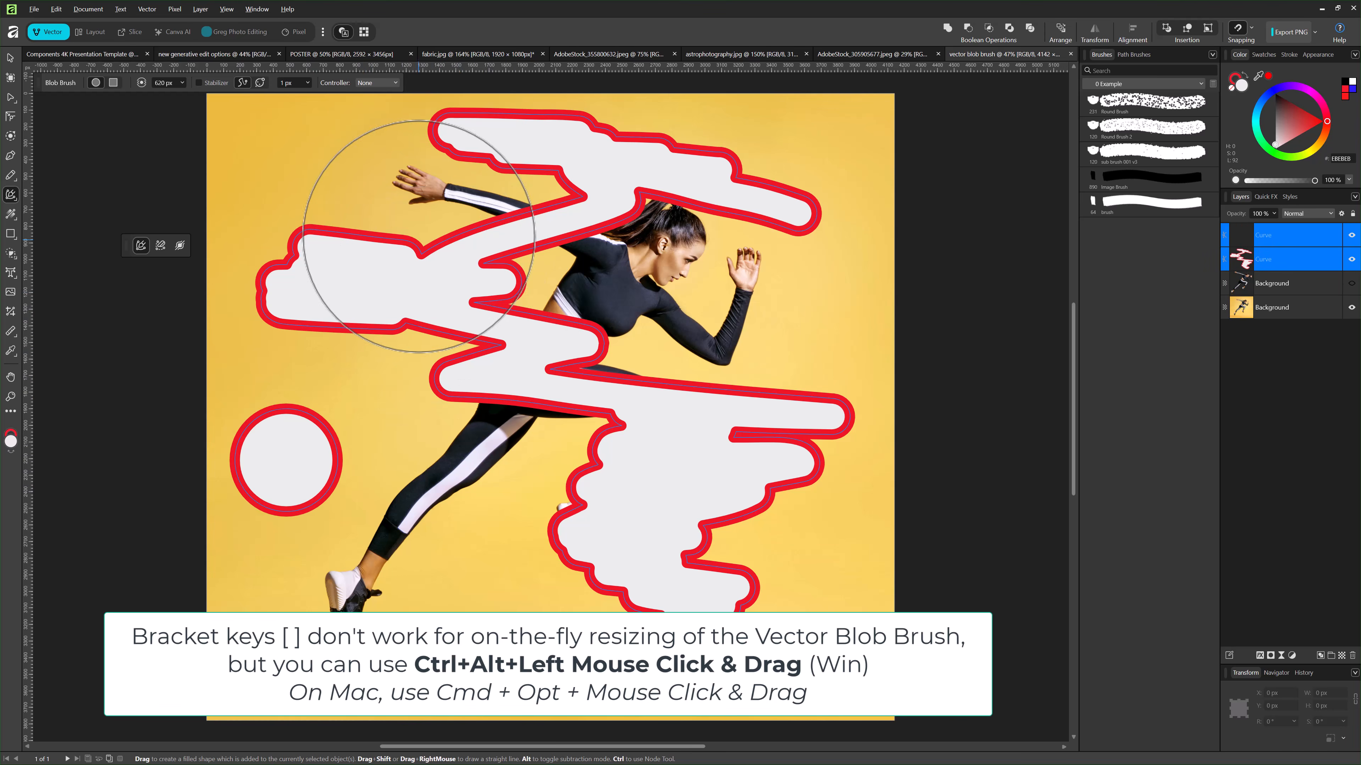
pyautogui.moveTo(511, 445); pyautogui.dragTo(512, 445)
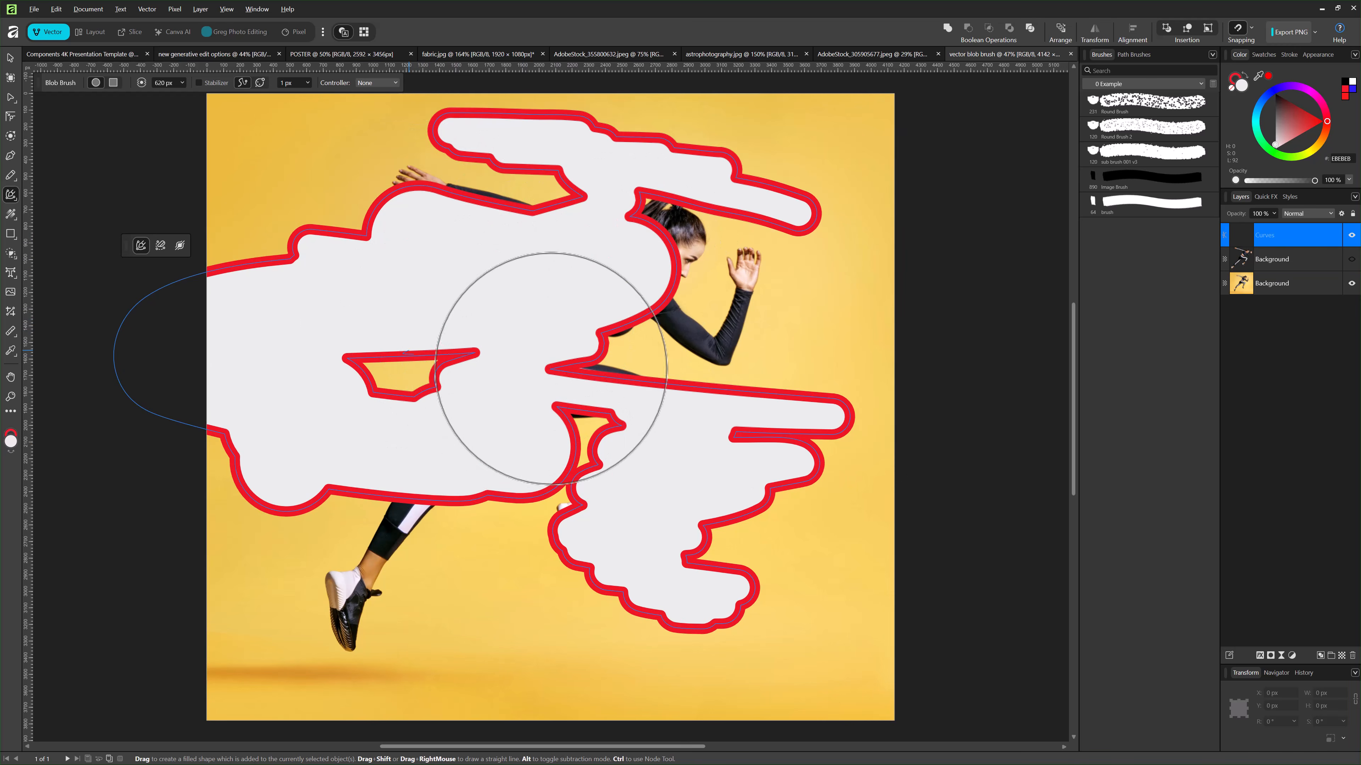
pyautogui.moveTo(687, 386); pyautogui.dragTo(824, 399)
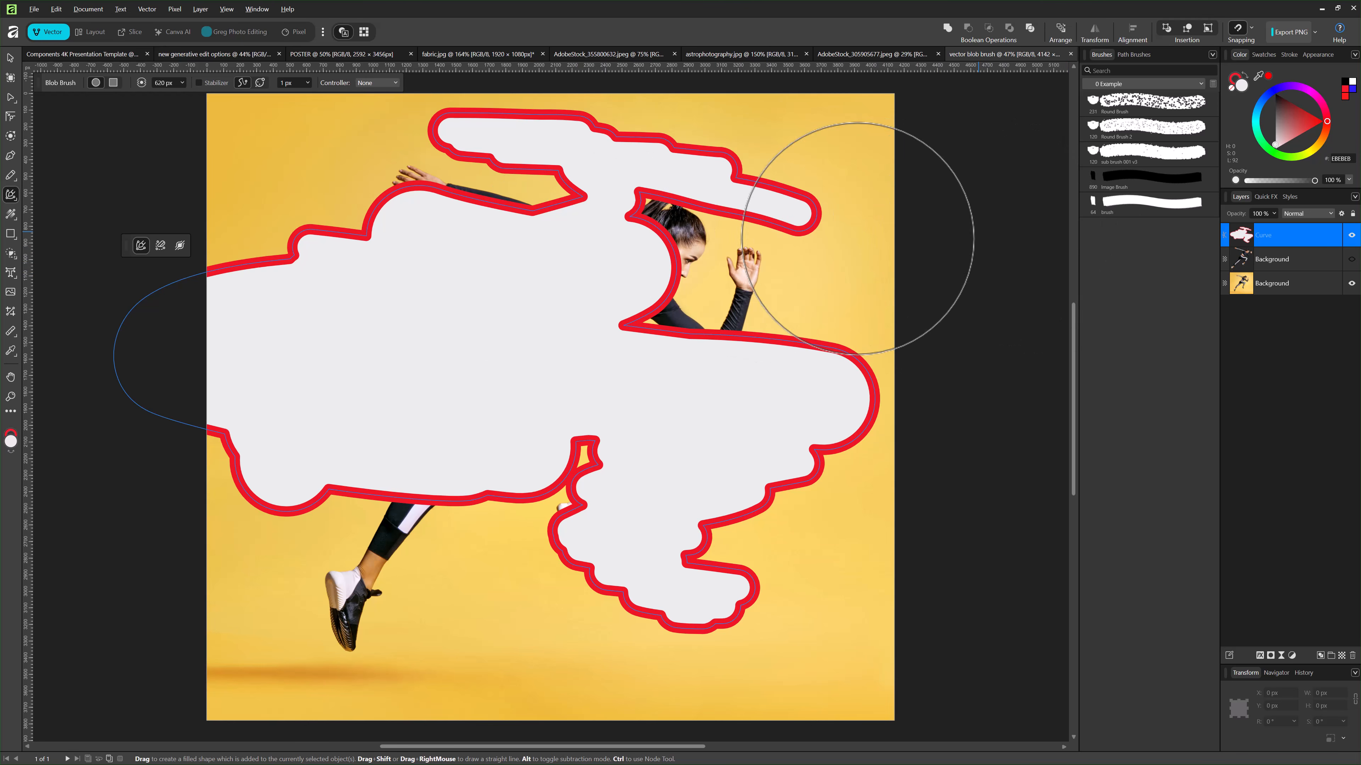
# Step: Change the merged blob shape's fill colour to bright yellow E5FF00
pyautogui.click(10, 57)
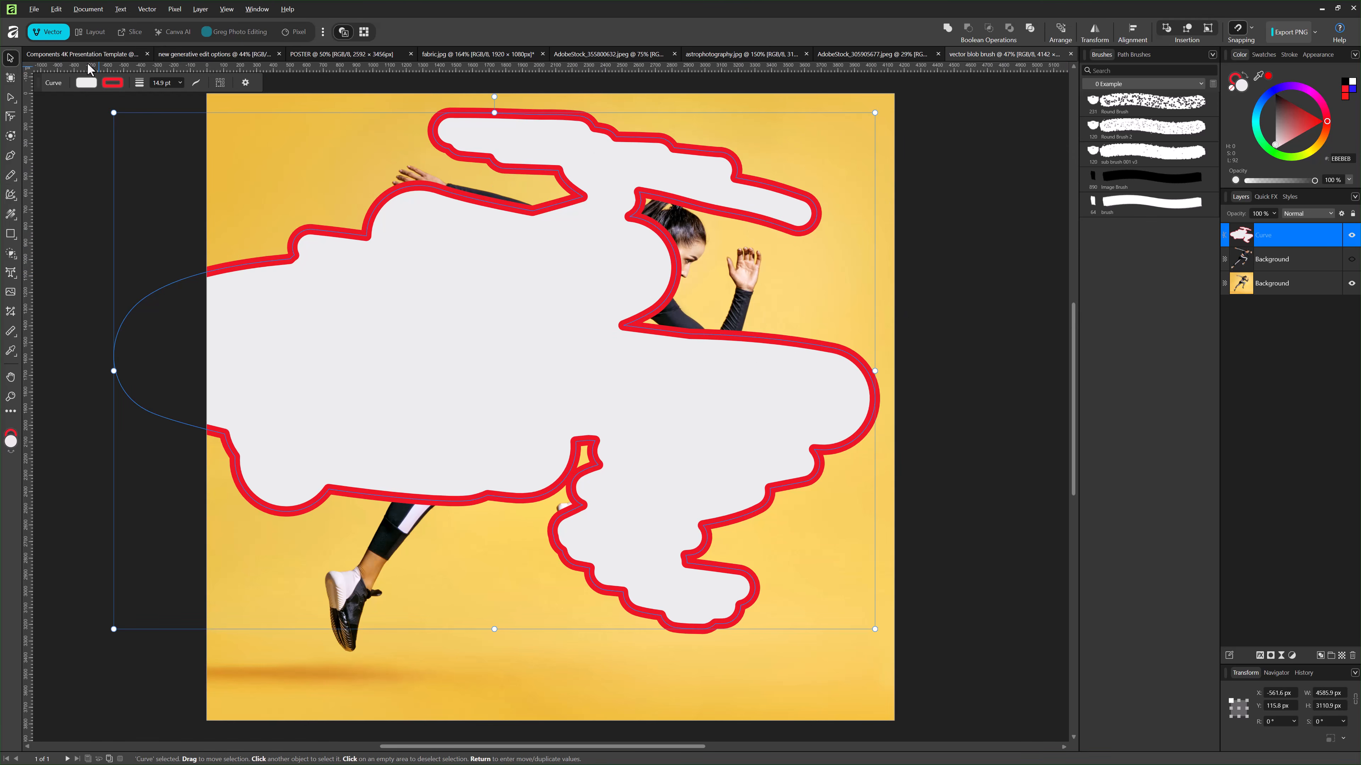
pyautogui.click(88, 84)
pyautogui.moveTo(125, 183); pyautogui.dragTo(105, 199)
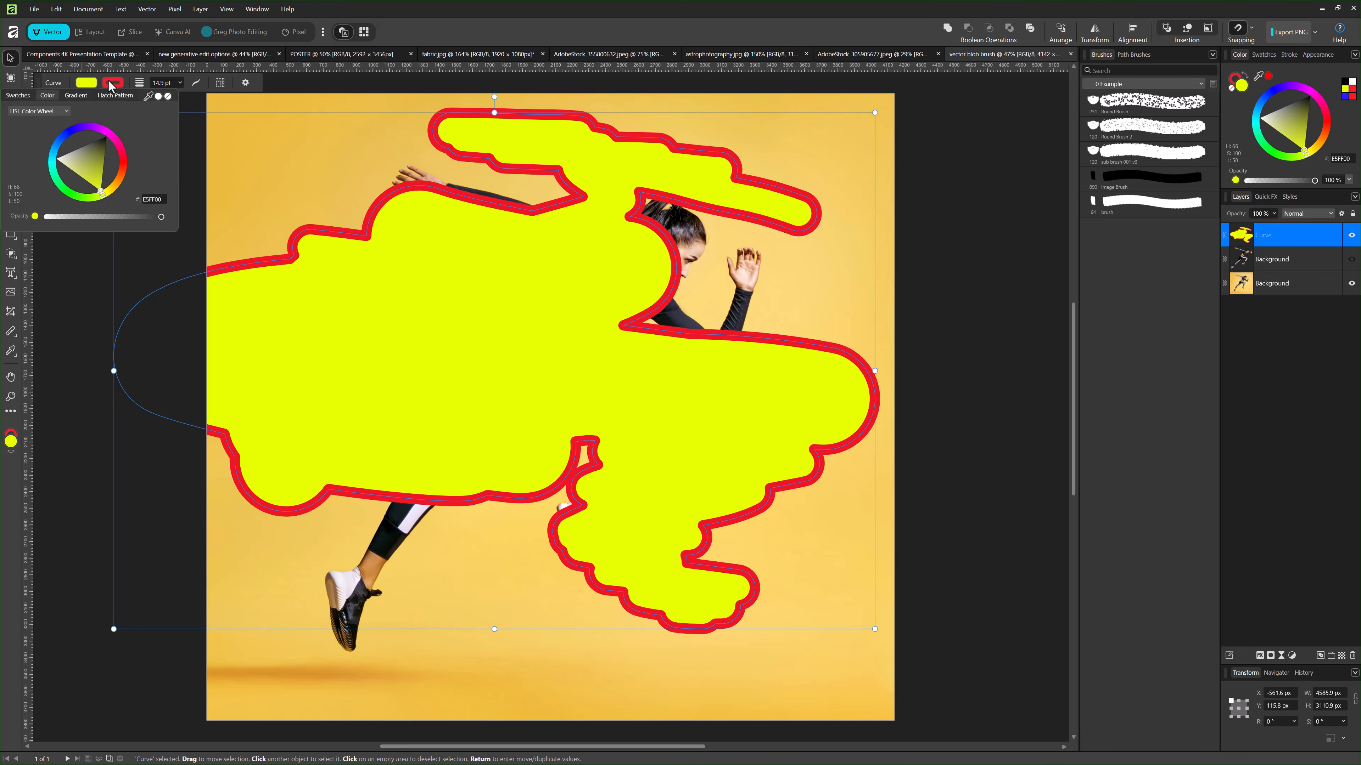
pyautogui.click(120, 87)
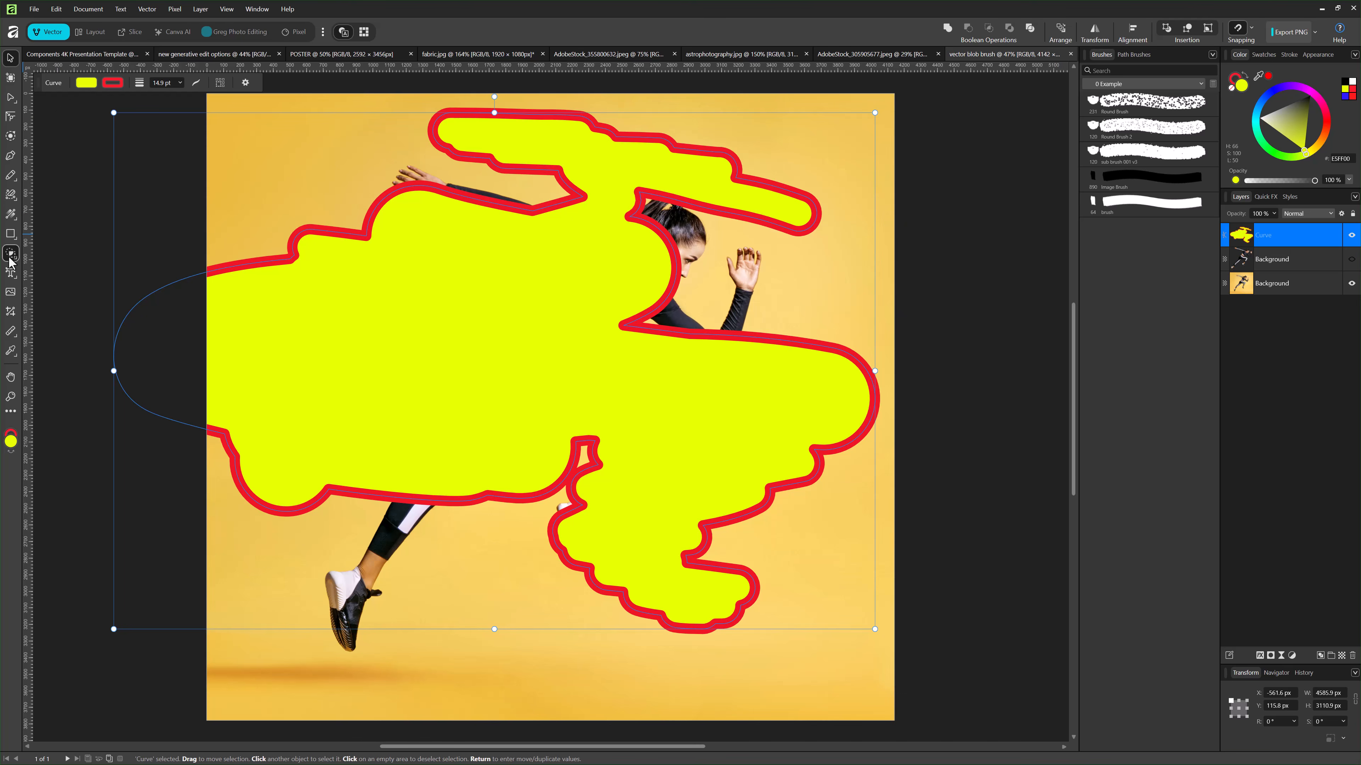
# Step: Erase thin strokes from the yellow blob's upper-left edge with the Vector Erase Brush Tool
pyautogui.click(9, 198)
pyautogui.click(54, 214)
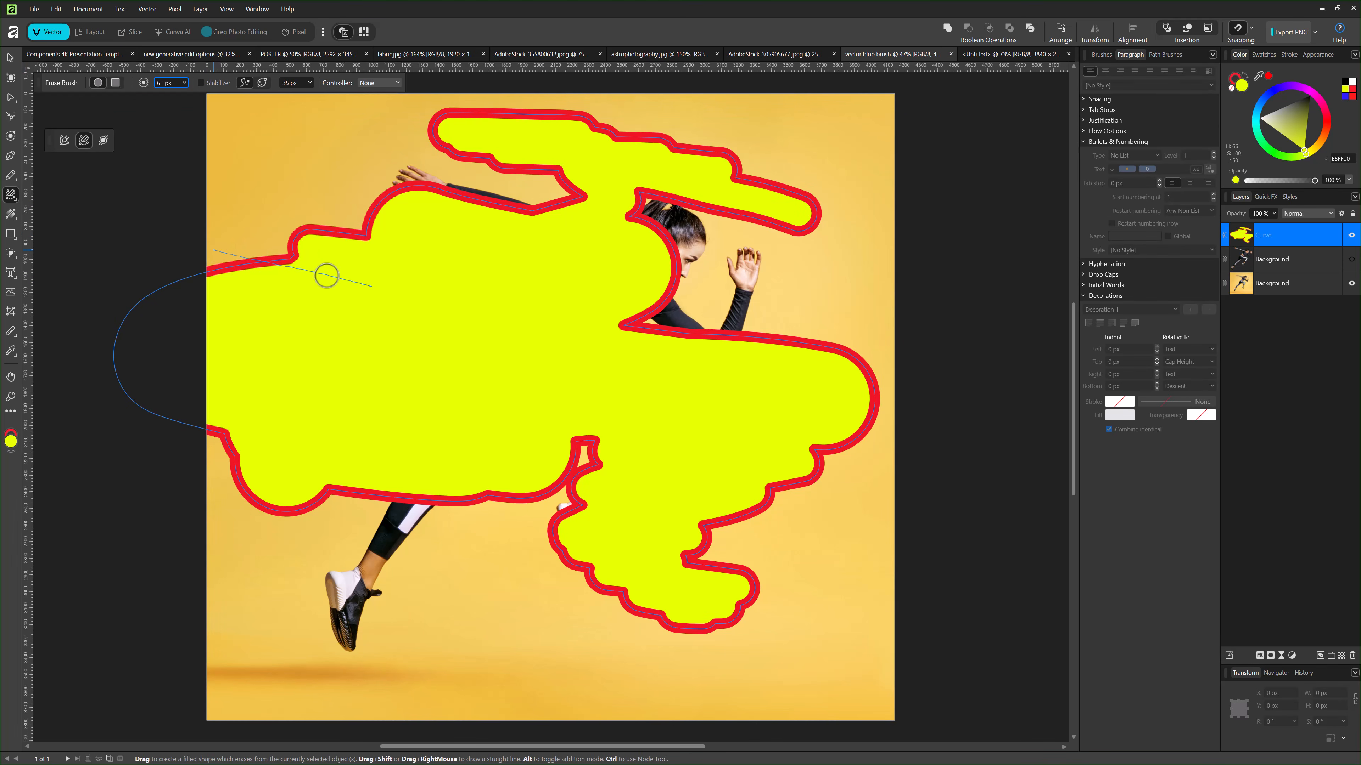
pyautogui.moveTo(309, 267); pyautogui.dragTo(322, 279)
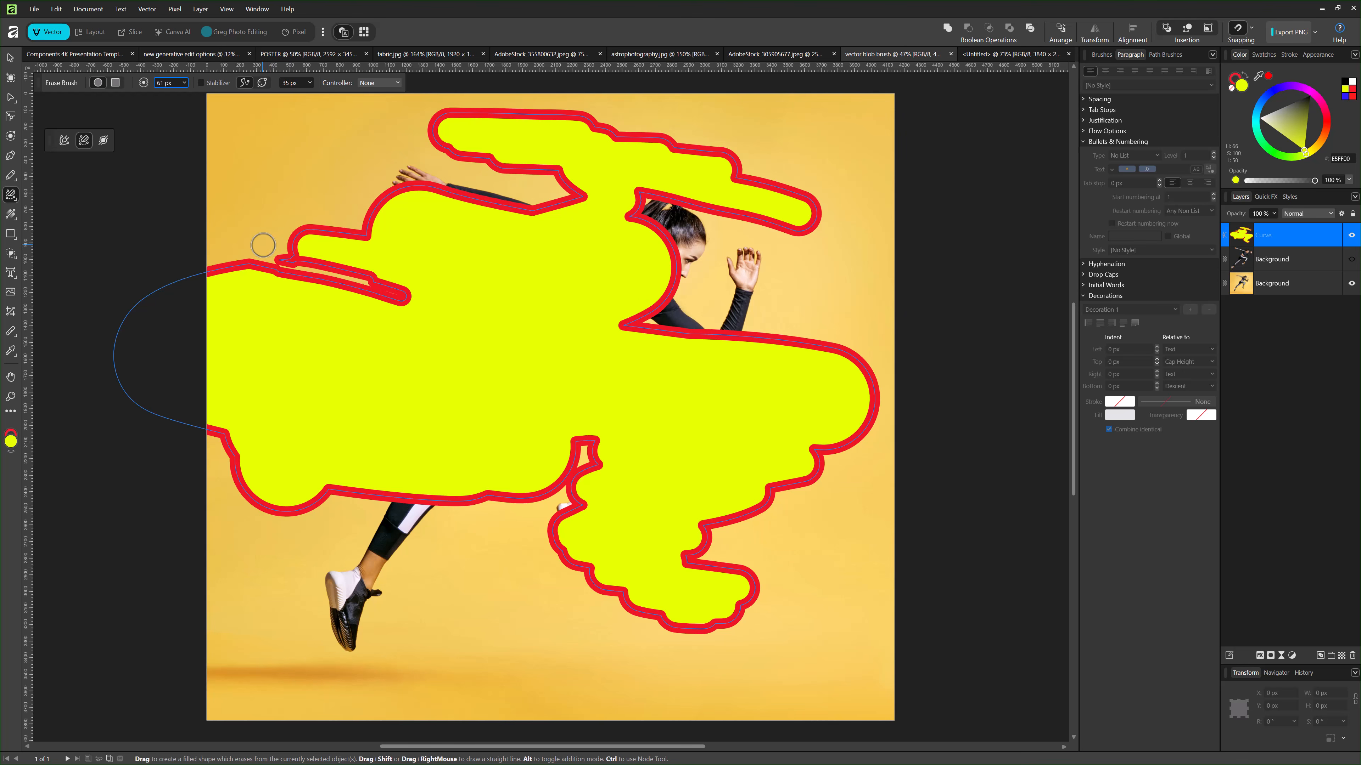
pyautogui.moveTo(304, 251); pyautogui.dragTo(290, 261)
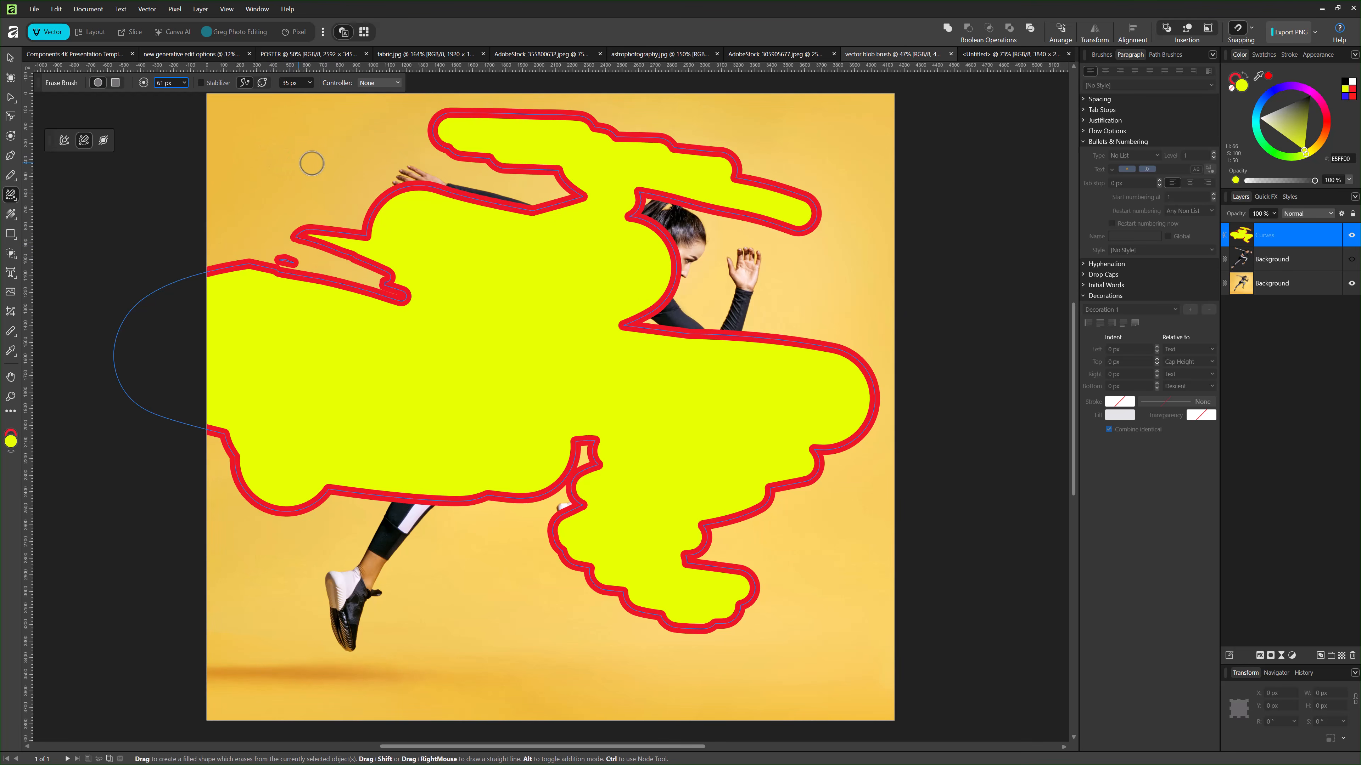
# Step: Enlarge the erase brush to 169 px and erase a wide diagonal band plus a separate hole over the runner's front thigh
pyautogui.press('alt')
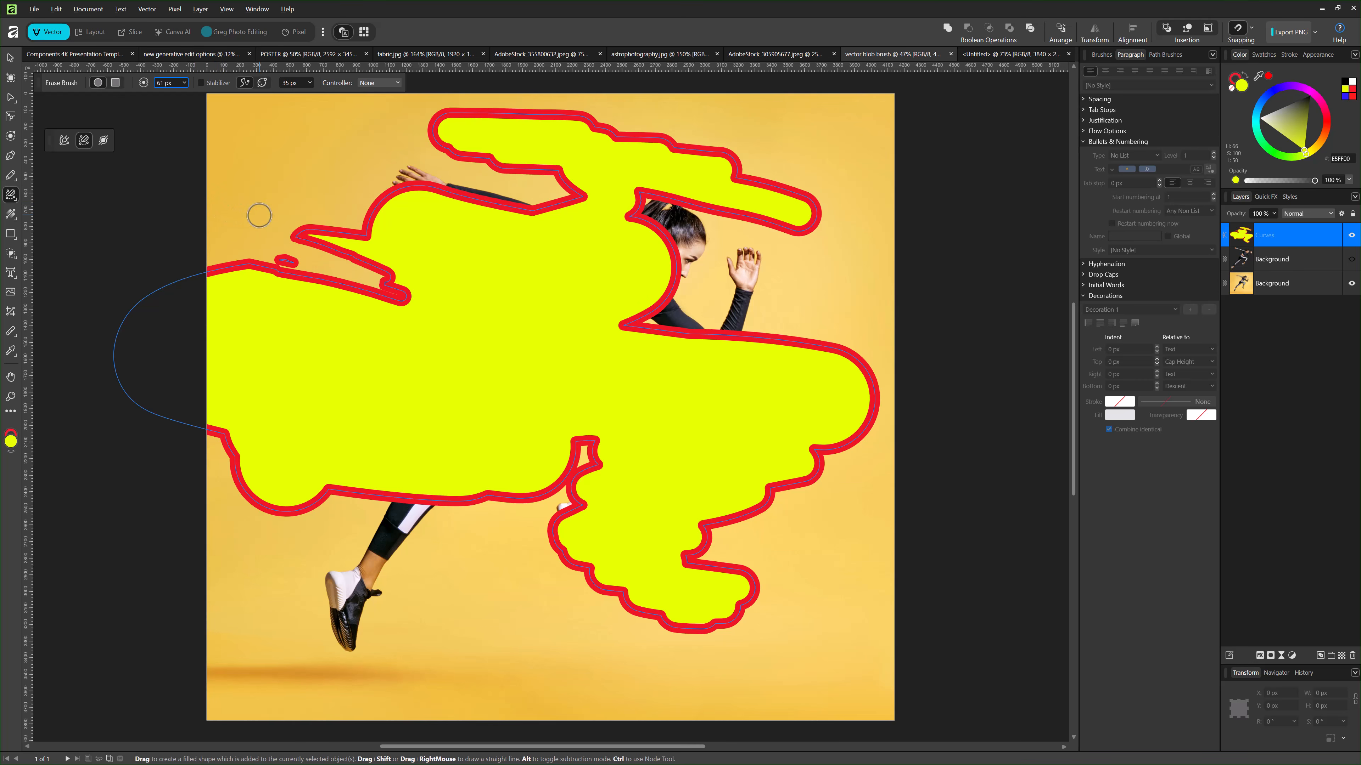
pyautogui.moveTo(260, 215)
pyautogui.mouseDown()
pyautogui.moveTo(285, 240)
pyautogui.moveTo(244, 235)
pyautogui.moveTo(437, 309)
pyautogui.moveTo(484, 349)
pyautogui.moveTo(552, 346)
pyautogui.mouseUp()
pyautogui.moveTo(704, 419); pyautogui.dragTo(673, 415)
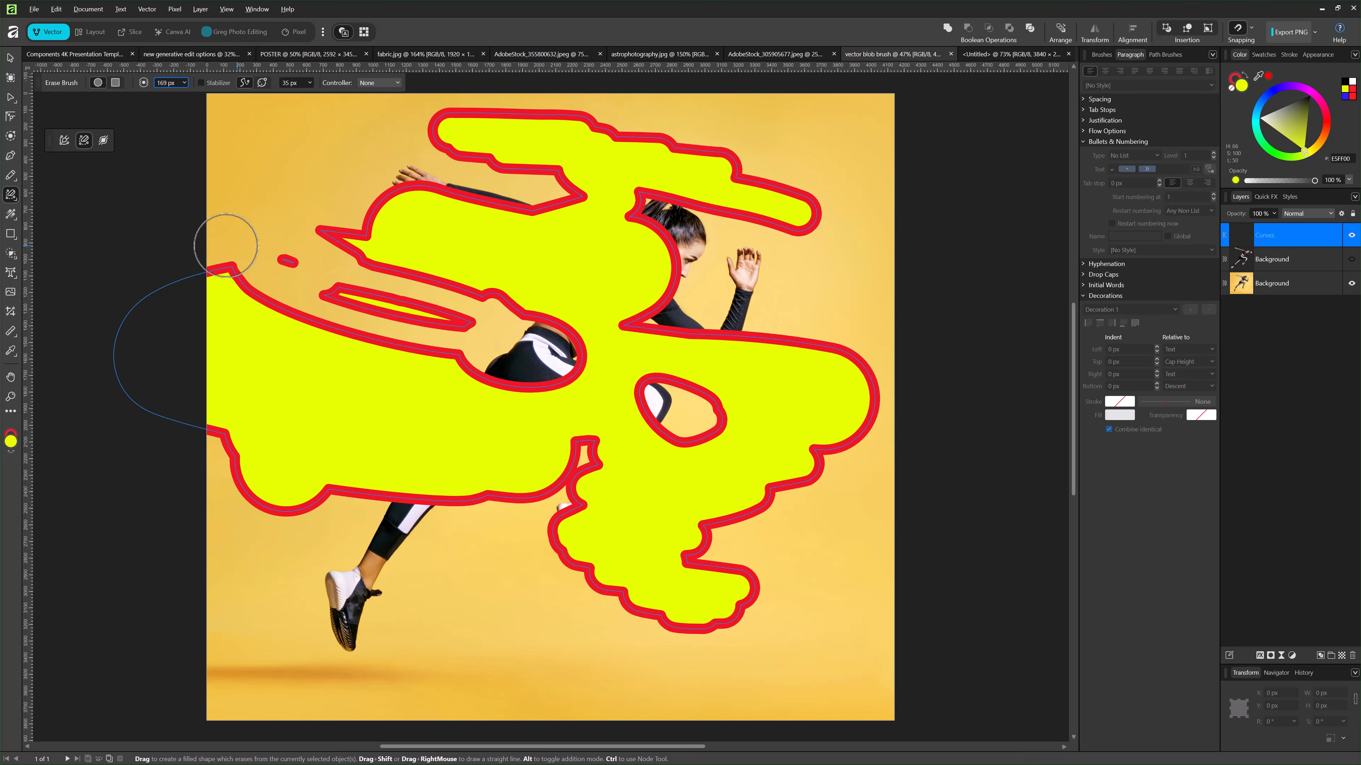
# Step: Refill the erased band with the Vector Blob Brush Tool, cut an oval hole in its subtraction mode, and paint the hole closed
pyautogui.click(11, 198)
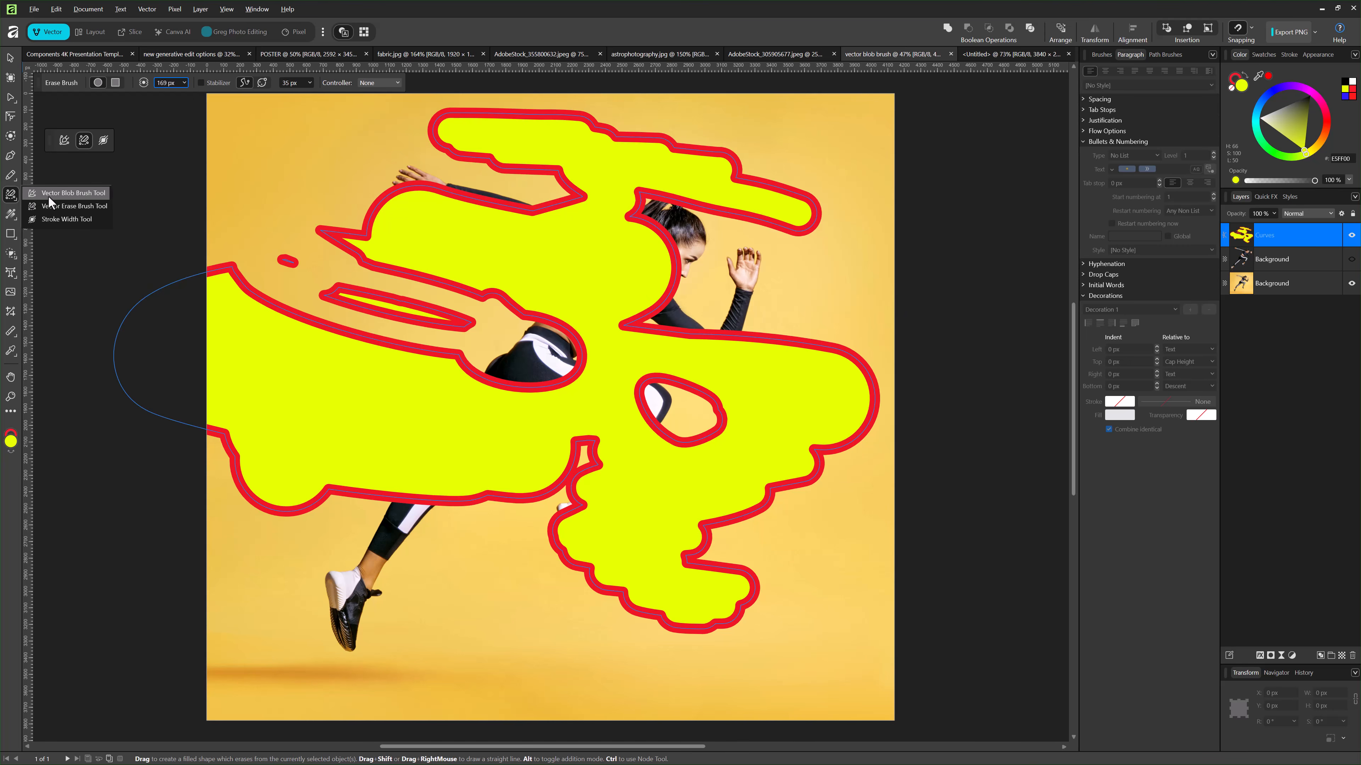
pyautogui.click(48, 196)
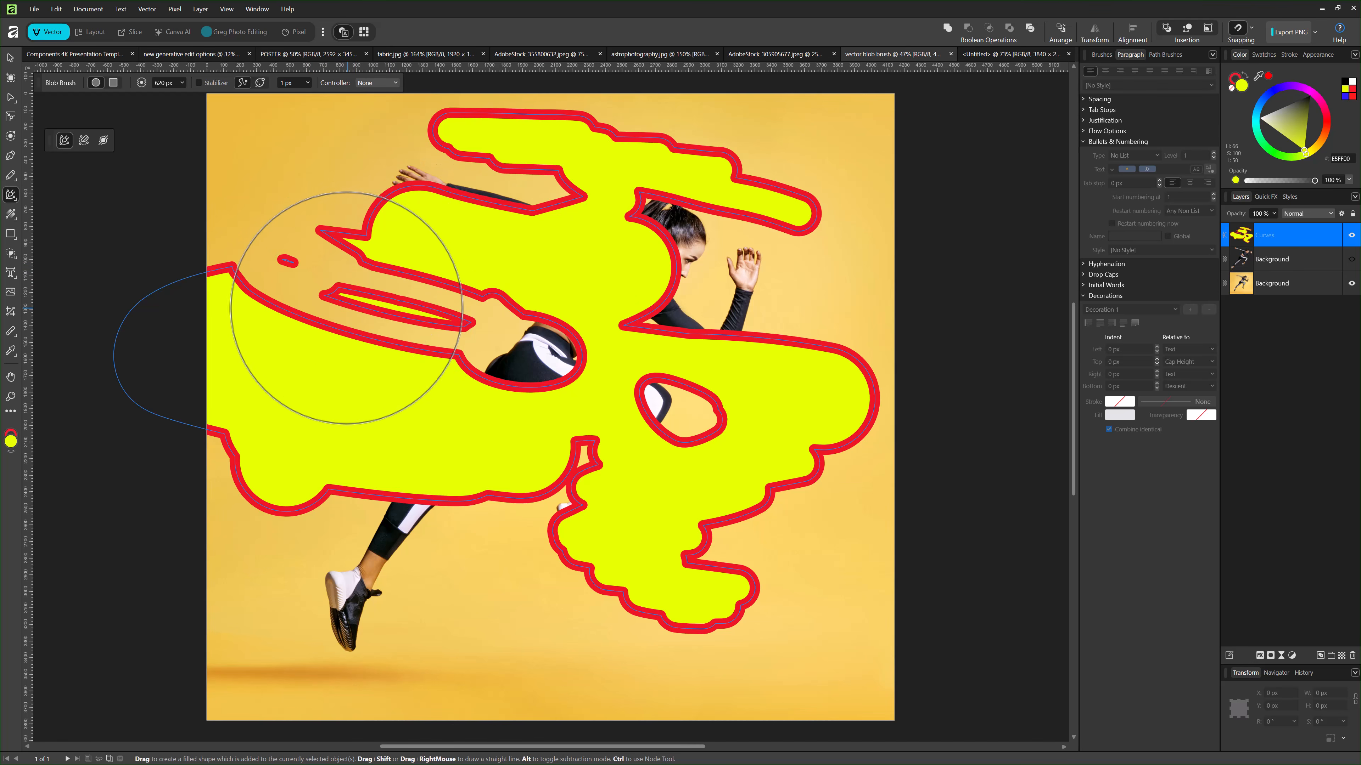
pyautogui.moveTo(336, 305)
pyautogui.mouseDown()
pyautogui.moveTo(496, 295)
pyautogui.moveTo(476, 336)
pyautogui.moveTo(564, 362)
pyautogui.moveTo(372, 329)
pyautogui.moveTo(421, 298)
pyautogui.moveTo(487, 306)
pyautogui.moveTo(382, 327)
pyautogui.moveTo(302, 301)
pyautogui.moveTo(440, 323)
pyautogui.mouseUp()
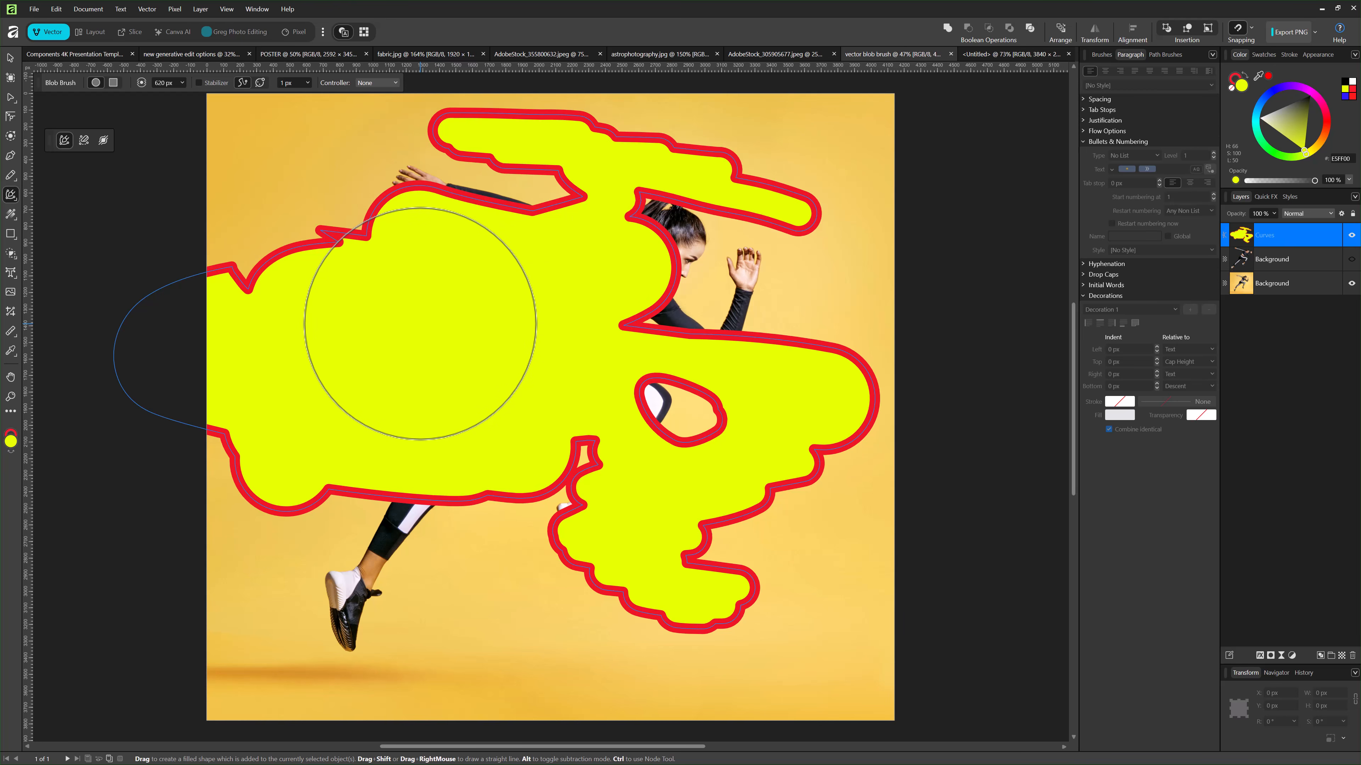
pyautogui.moveTo(419, 319)
pyautogui.mouseDown()
pyautogui.moveTo(404, 312)
pyautogui.moveTo(462, 304)
pyautogui.moveTo(415, 307)
pyautogui.moveTo(444, 310)
pyautogui.mouseUp()
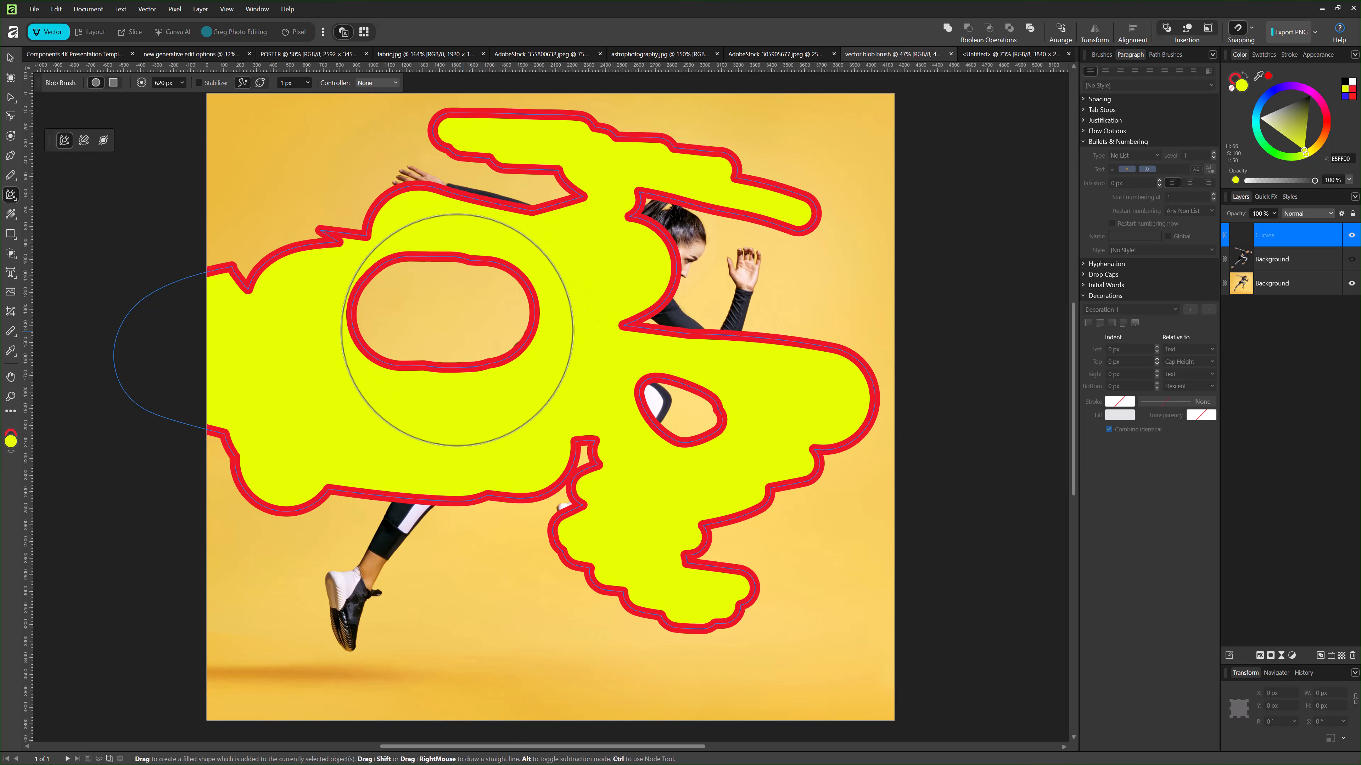
pyautogui.moveTo(389, 313)
pyautogui.mouseDown()
pyautogui.moveTo(485, 304)
pyautogui.moveTo(431, 334)
pyautogui.moveTo(510, 325)
pyautogui.moveTo(416, 313)
pyautogui.moveTo(517, 344)
pyautogui.moveTo(419, 371)
pyautogui.moveTo(339, 346)
pyautogui.moveTo(451, 304)
pyautogui.moveTo(379, 304)
pyautogui.moveTo(425, 304)
pyautogui.moveTo(173, 349)
pyautogui.moveTo(412, 365)
pyautogui.mouseUp()
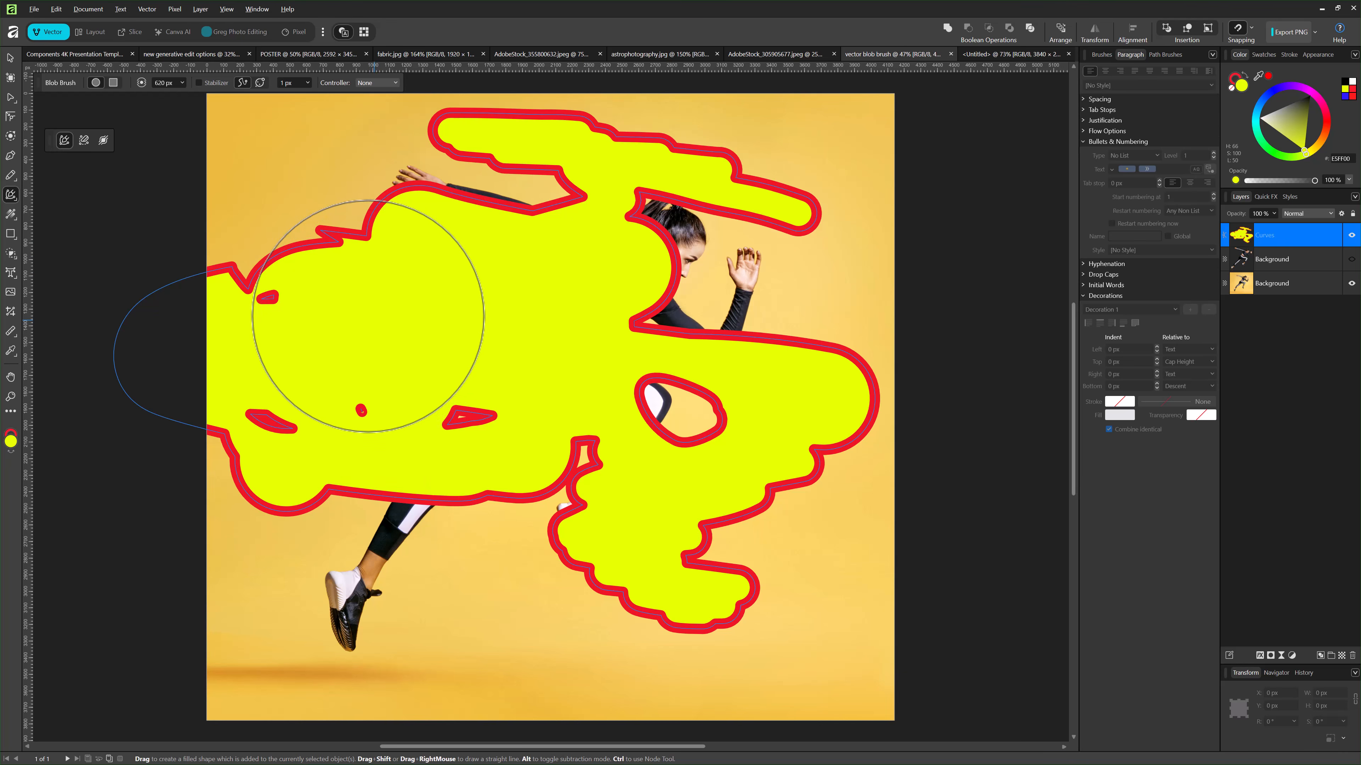
# Step: Using the Vector Erase Brush Tool, alternate between erasing strokes in the blob's middle and refilling them in addition mode
pyautogui.click(11, 195)
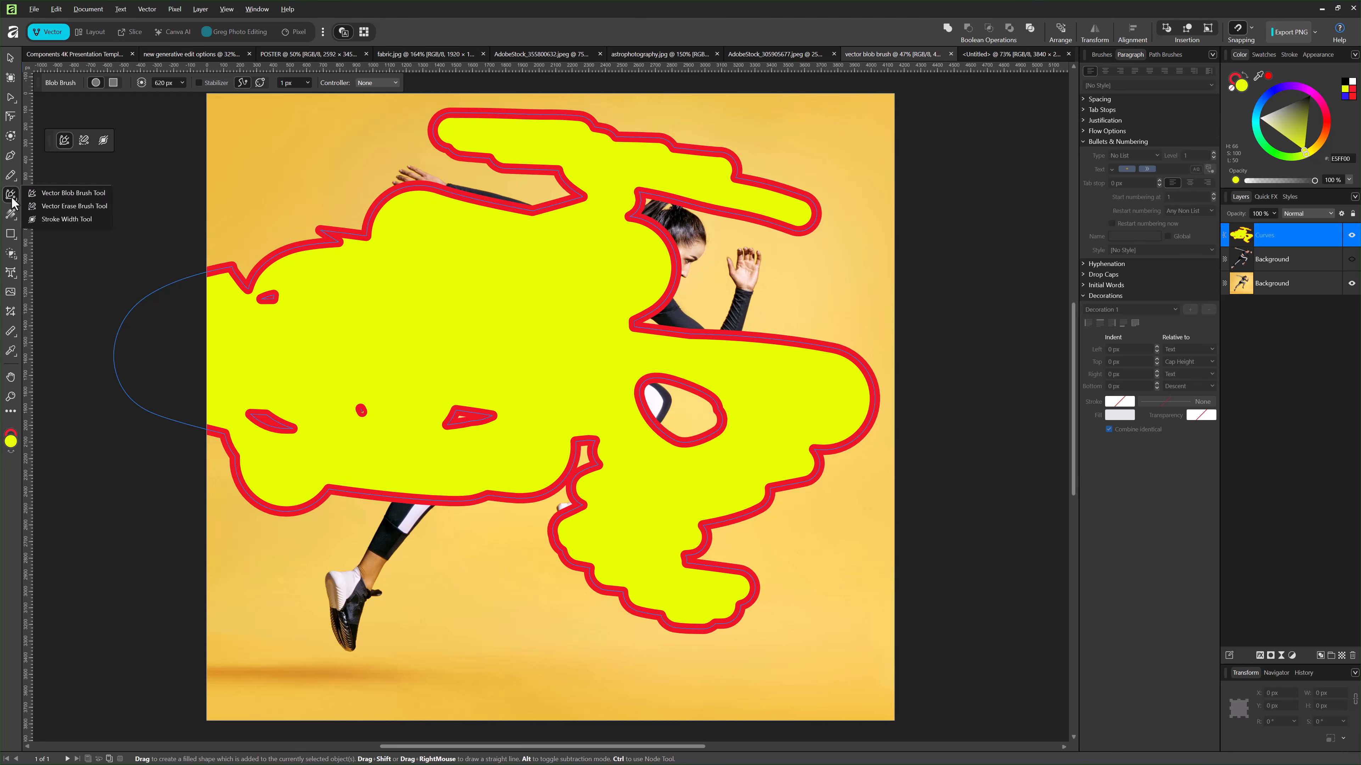
pyautogui.click(67, 208)
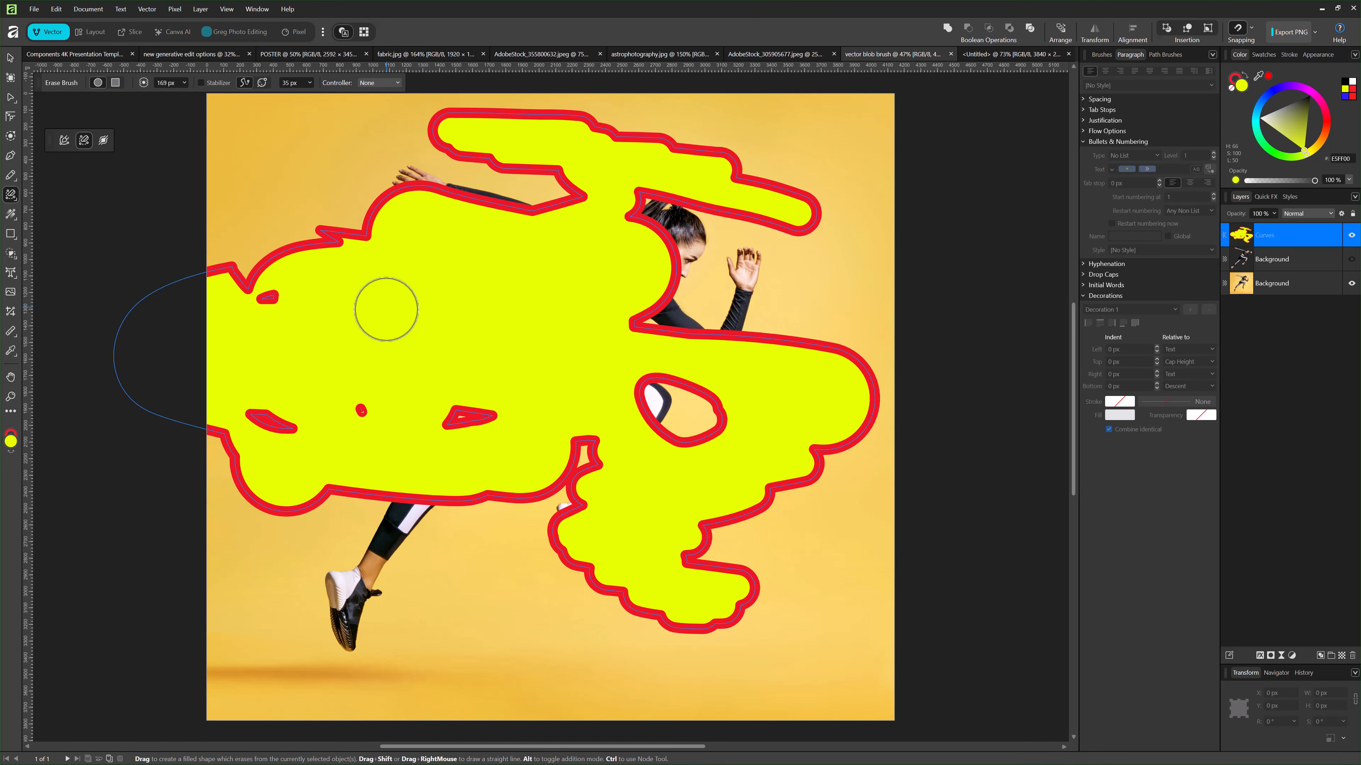
pyautogui.moveTo(382, 304); pyautogui.dragTo(469, 321)
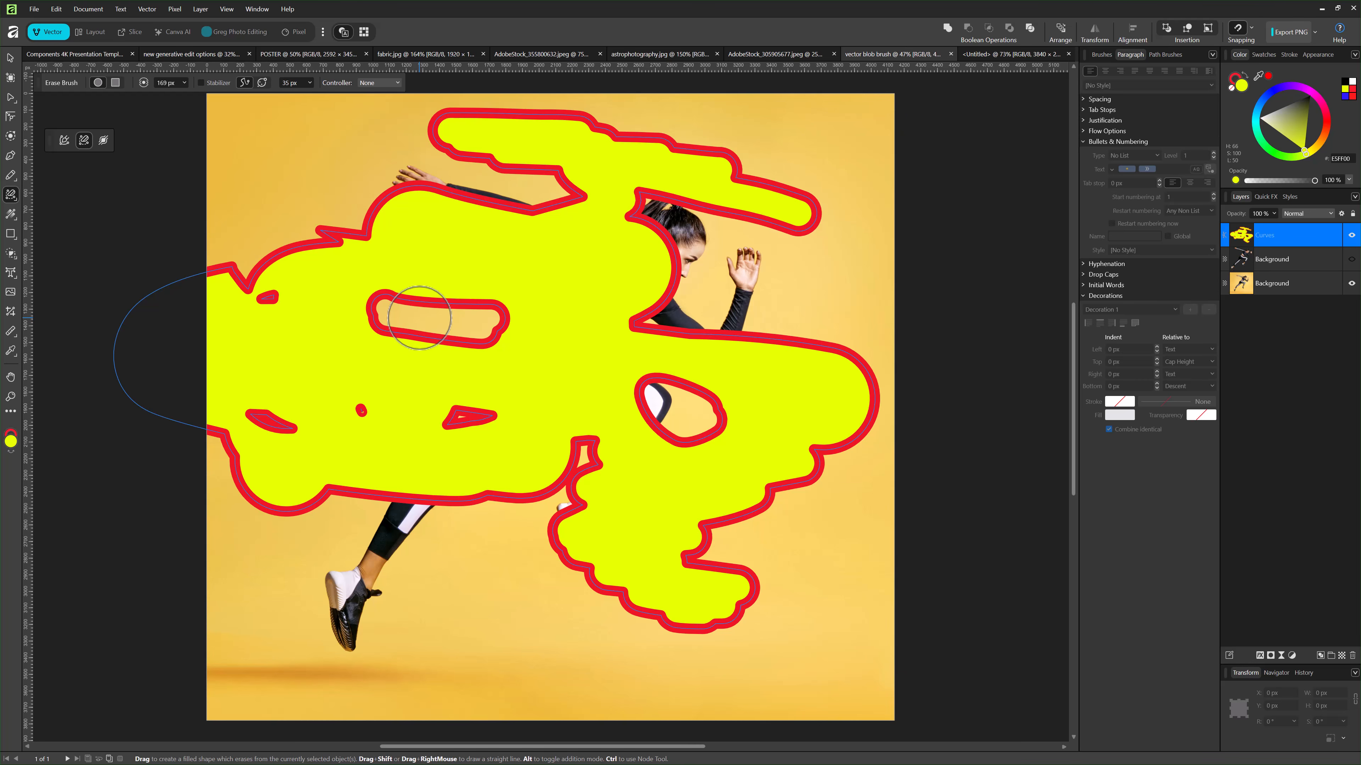
pyautogui.moveTo(340, 290)
pyautogui.mouseDown()
pyautogui.moveTo(446, 308)
pyautogui.moveTo(404, 320)
pyautogui.moveTo(380, 304)
pyautogui.moveTo(423, 333)
pyautogui.moveTo(441, 327)
pyautogui.moveTo(386, 325)
pyautogui.moveTo(380, 304)
pyautogui.moveTo(471, 289)
pyautogui.moveTo(350, 341)
pyautogui.mouseUp()
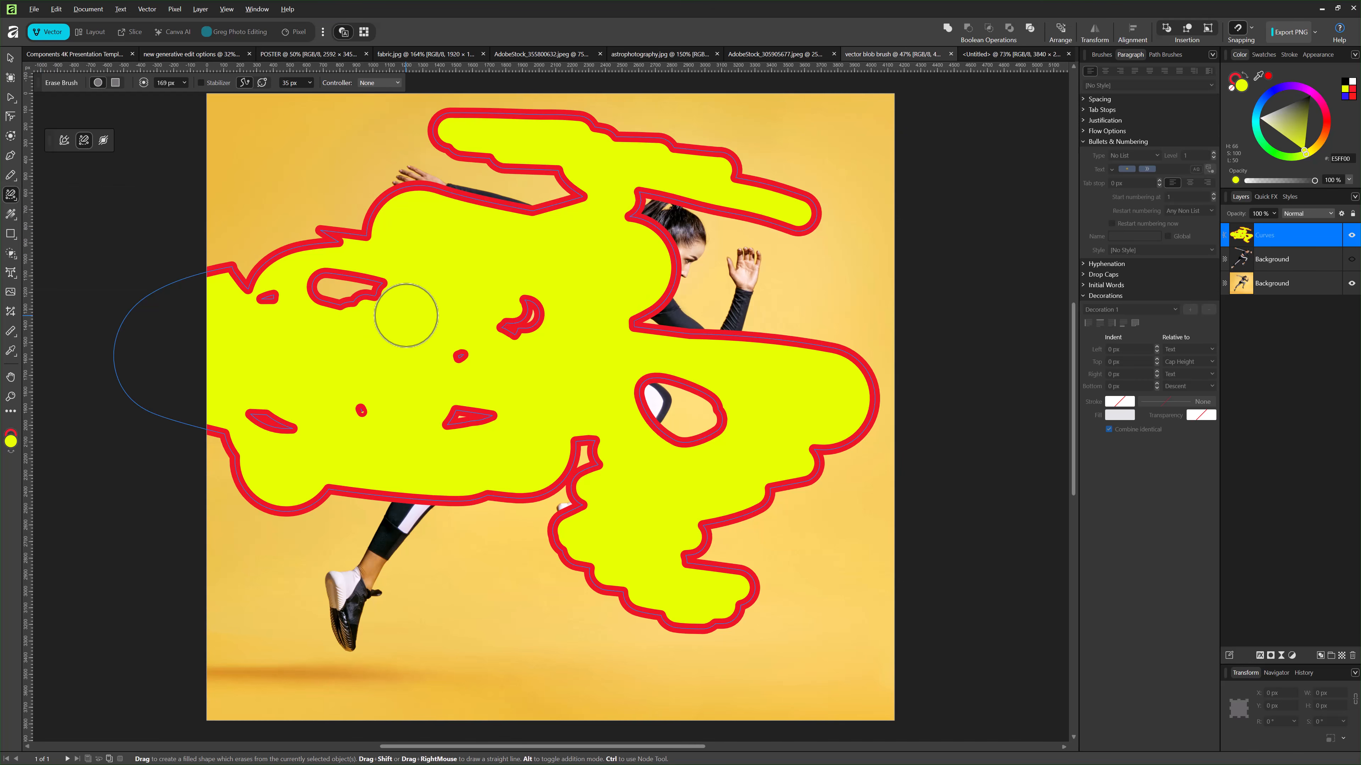
pyautogui.moveTo(308, 289); pyautogui.dragTo(466, 300)
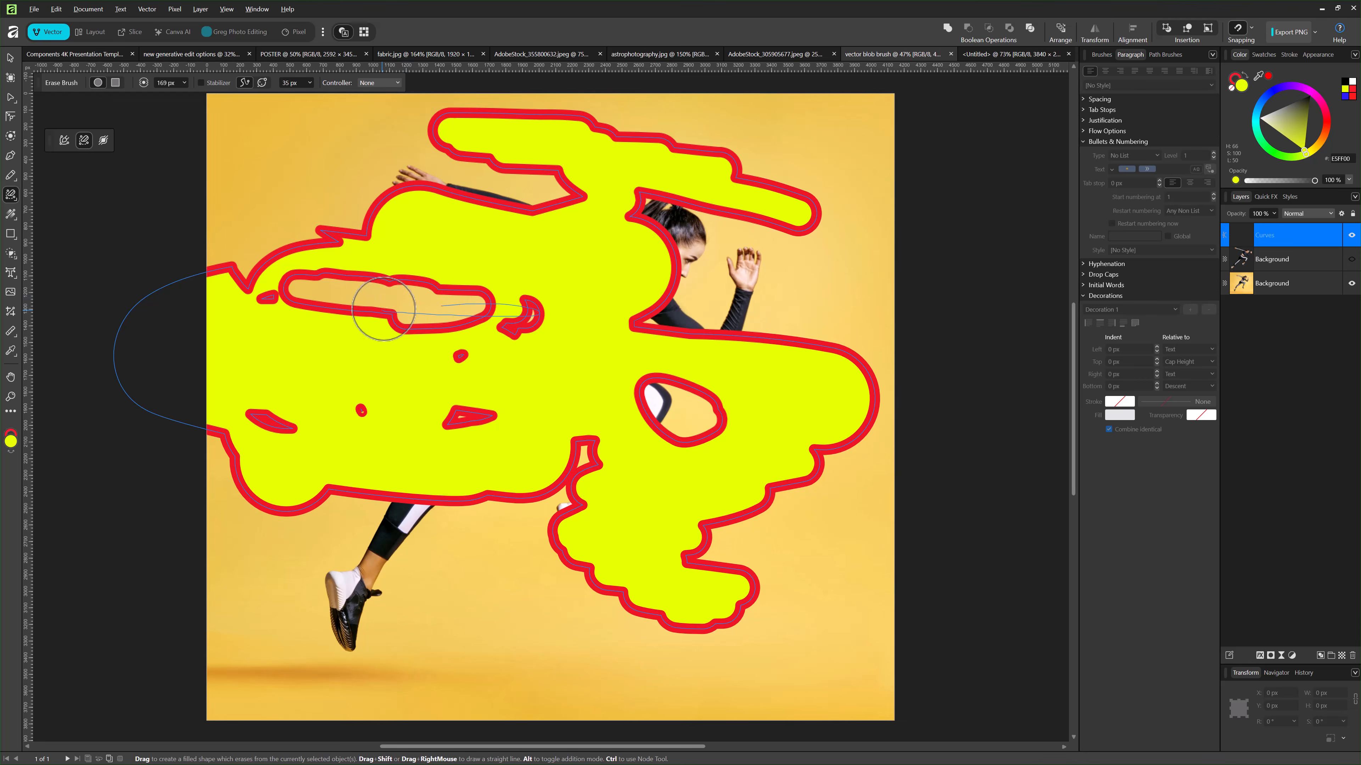
pyautogui.moveTo(377, 307)
pyautogui.mouseDown()
pyautogui.moveTo(474, 323)
pyautogui.moveTo(380, 288)
pyautogui.moveTo(498, 321)
pyautogui.moveTo(447, 322)
pyautogui.mouseUp()
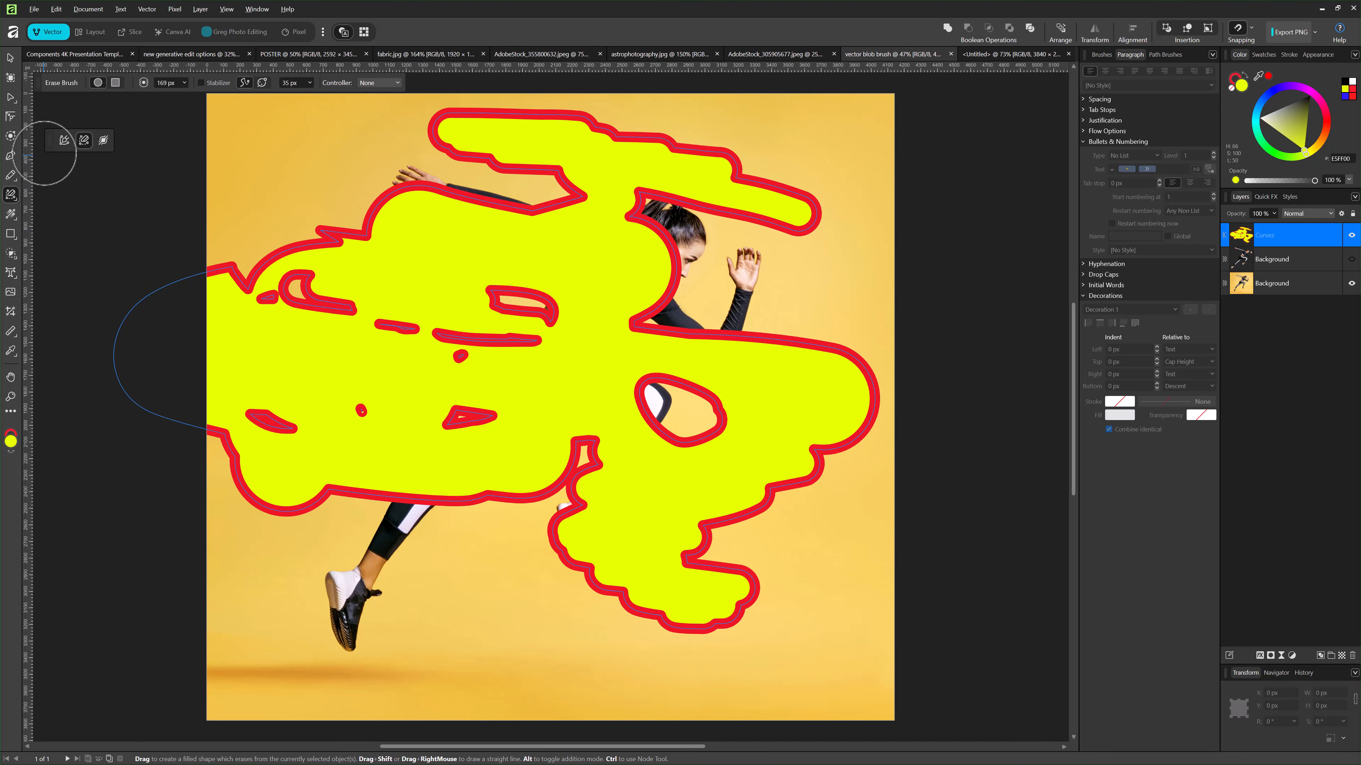
# Step: Reposition the floating brush palette and use its tools to repaint the blob's middle and erase an irregular opening over the runner's waist
pyautogui.moveTo(49, 147); pyautogui.dragTo(150, 238)
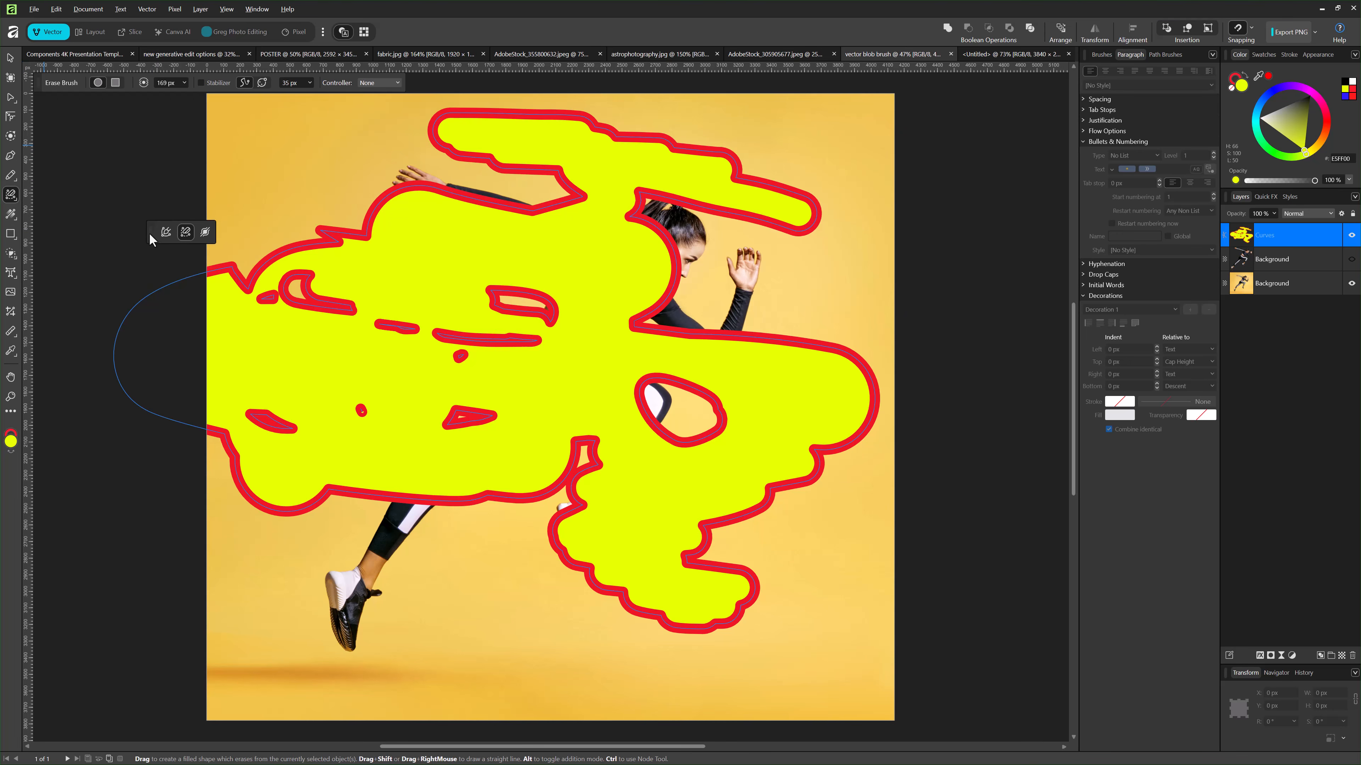
pyautogui.click(168, 233)
pyautogui.moveTo(349, 259)
pyautogui.mouseDown()
pyautogui.moveTo(431, 279)
pyautogui.moveTo(387, 299)
pyautogui.moveTo(532, 338)
pyautogui.mouseUp()
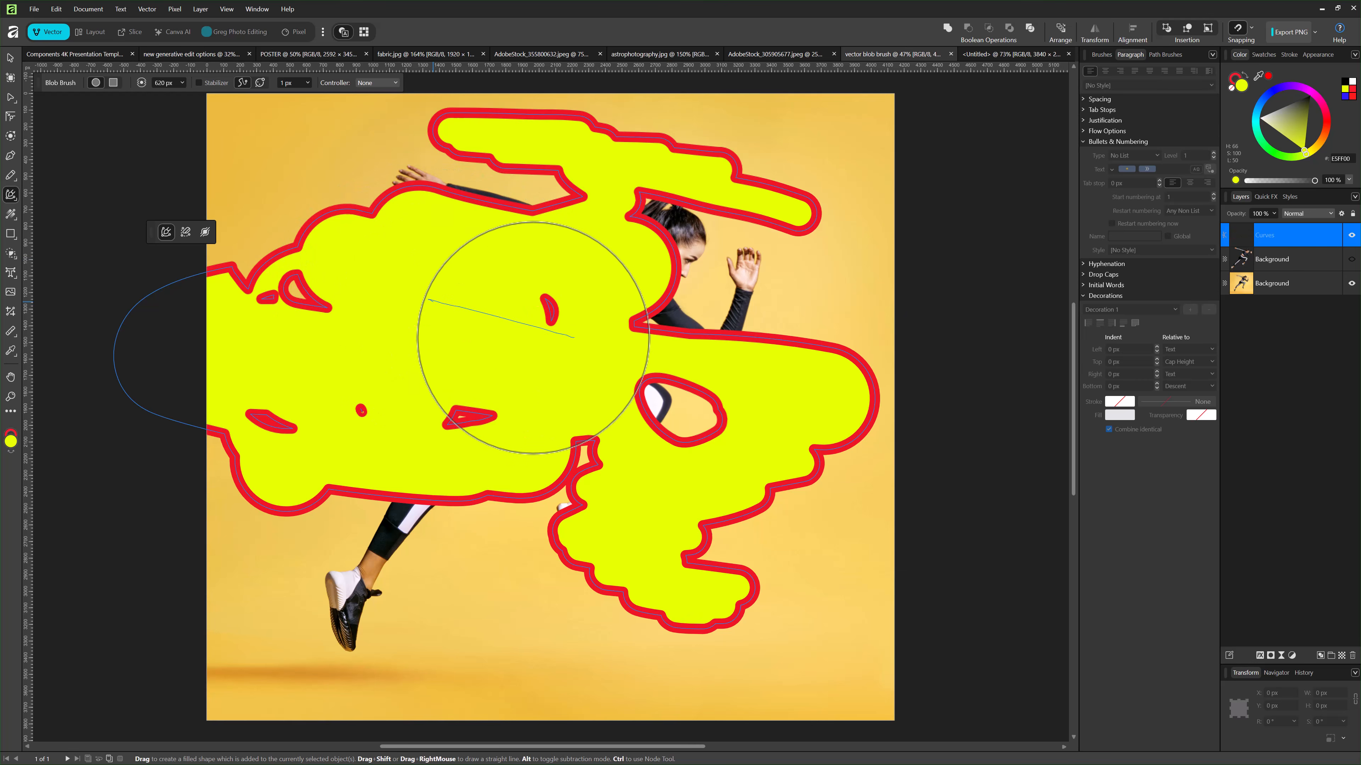
pyautogui.click(185, 232)
pyautogui.moveTo(466, 303)
pyautogui.mouseDown()
pyautogui.moveTo(540, 309)
pyautogui.moveTo(380, 349)
pyautogui.moveTo(482, 370)
pyautogui.mouseUp()
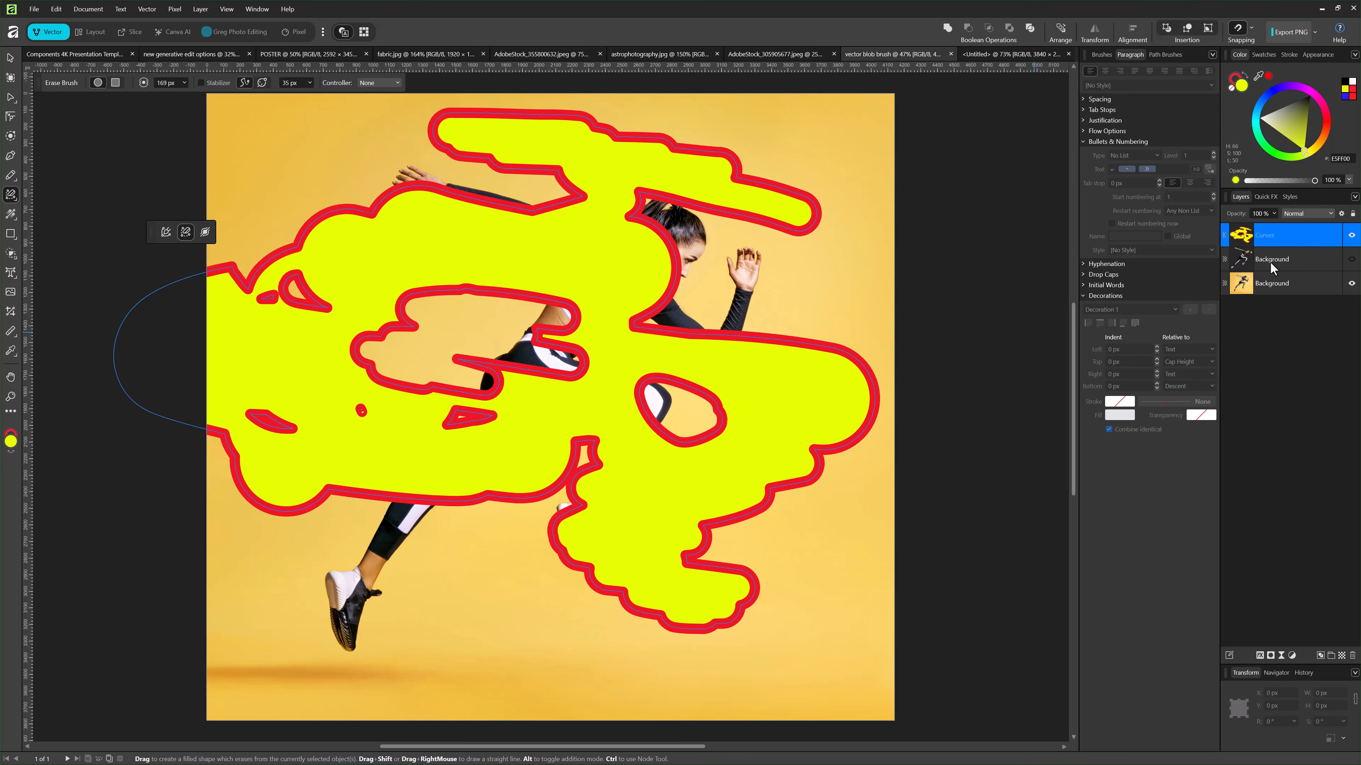
# Step: Delete the yellow curves layer above the two Background layers
pyautogui.click(1247, 257)
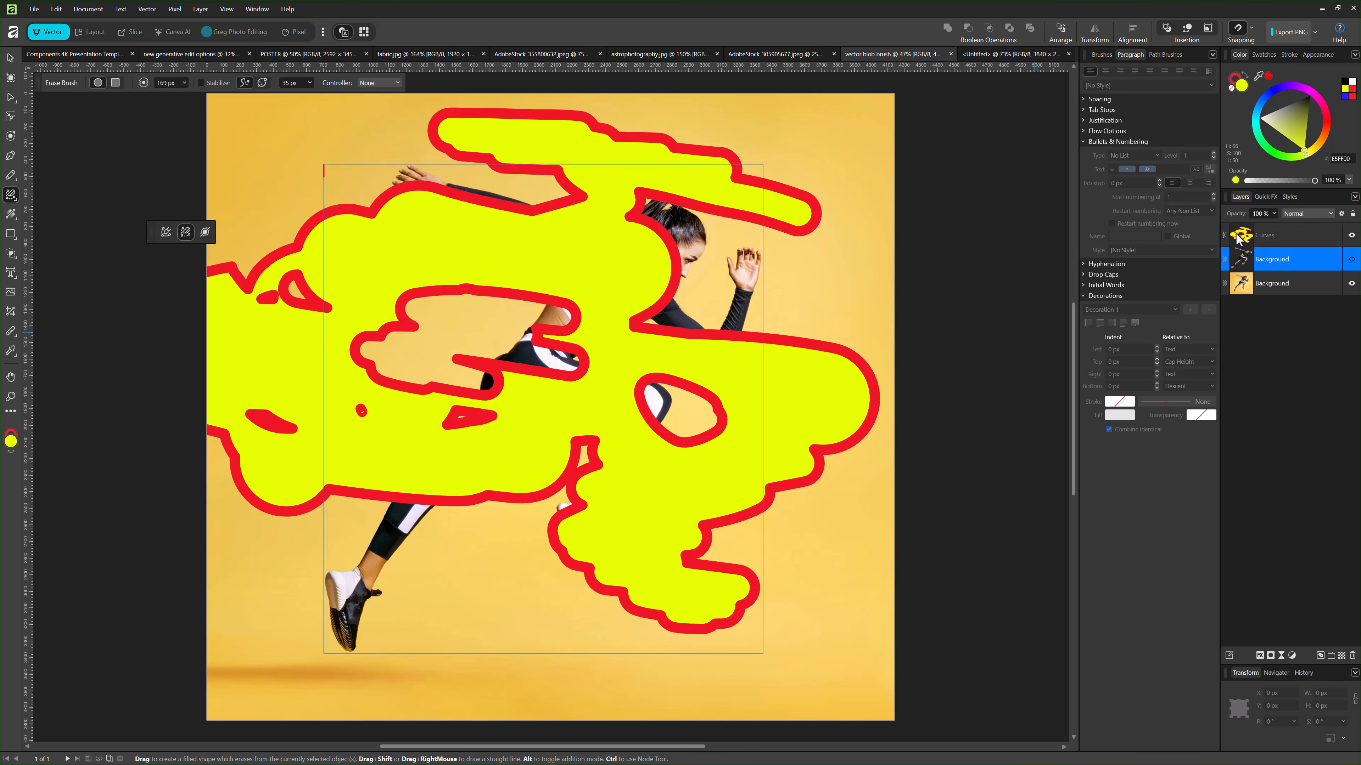
pyautogui.click(1237, 240)
pyautogui.press('Delete')
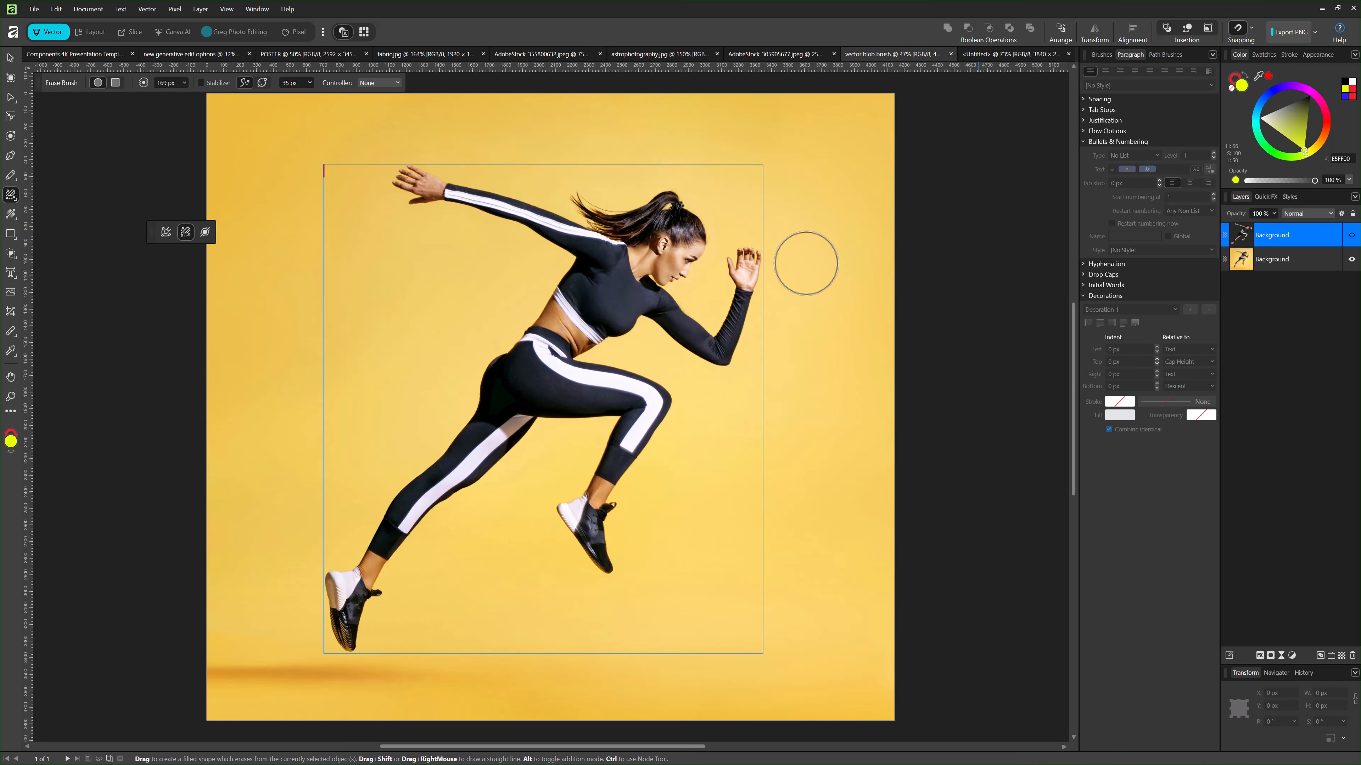
# Step: Activate the Vector Blob Brush Tool and reduce its brush size to 249 px
pyautogui.click(166, 231)
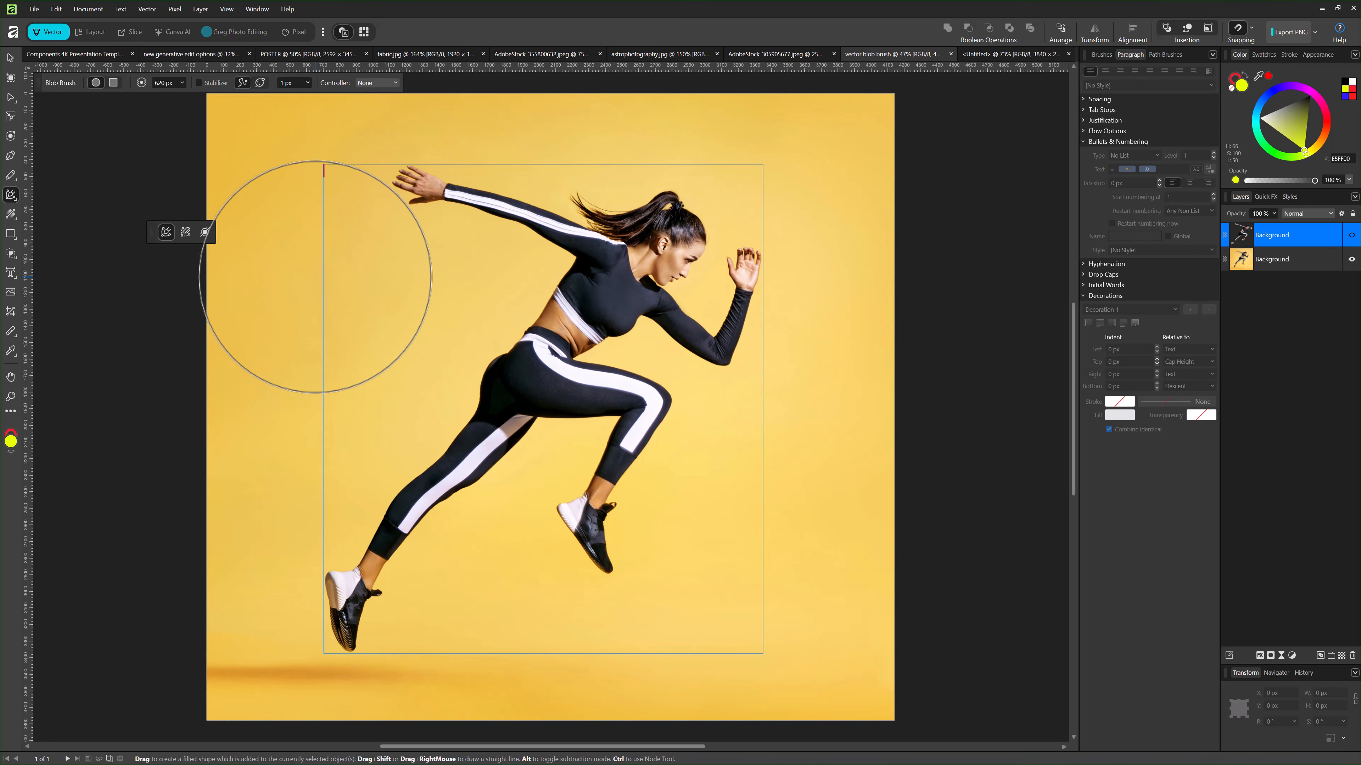
pyautogui.moveTo(318, 277); pyautogui.dragTo(309, 277)
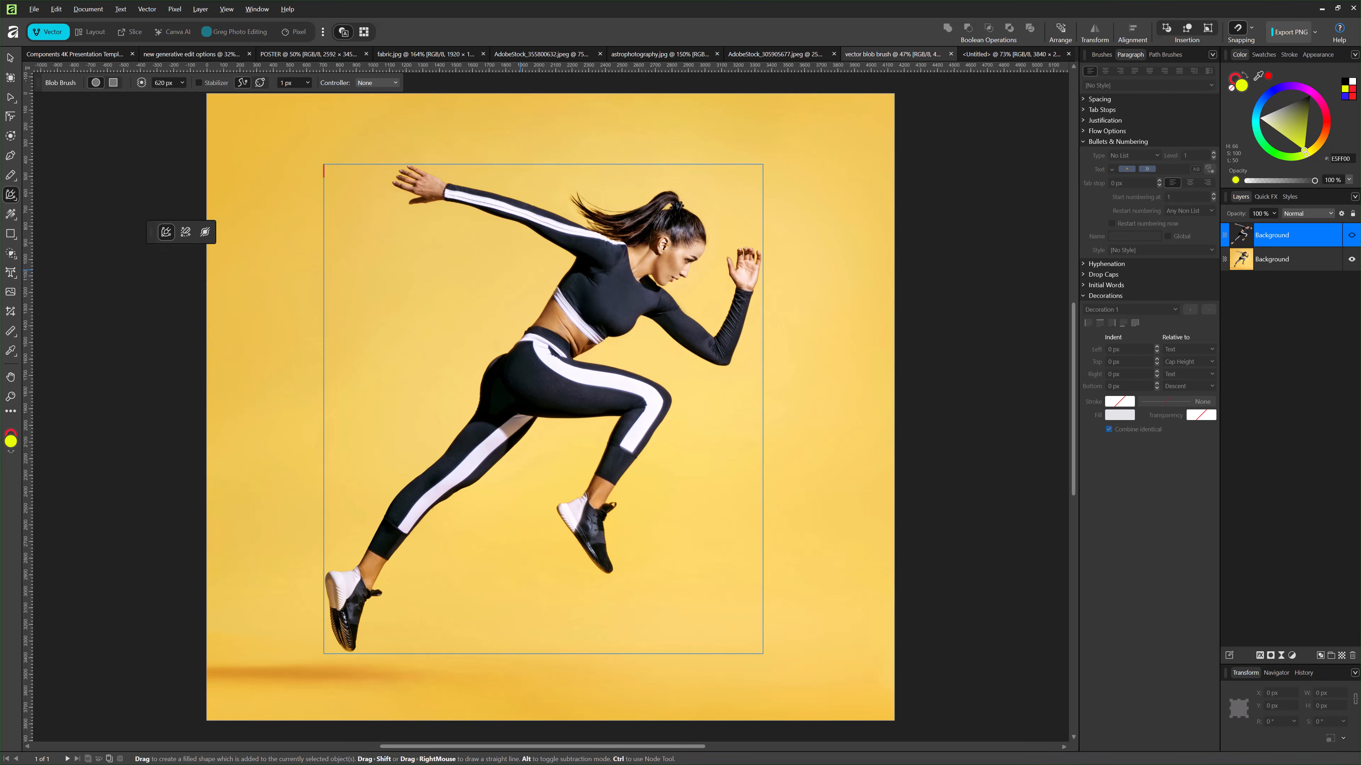
pyautogui.moveTo(369, 313)
pyautogui.mouseDown()
pyautogui.moveTo(504, 301)
pyautogui.moveTo(477, 341)
pyautogui.moveTo(484, 419)
pyautogui.mouseUp()
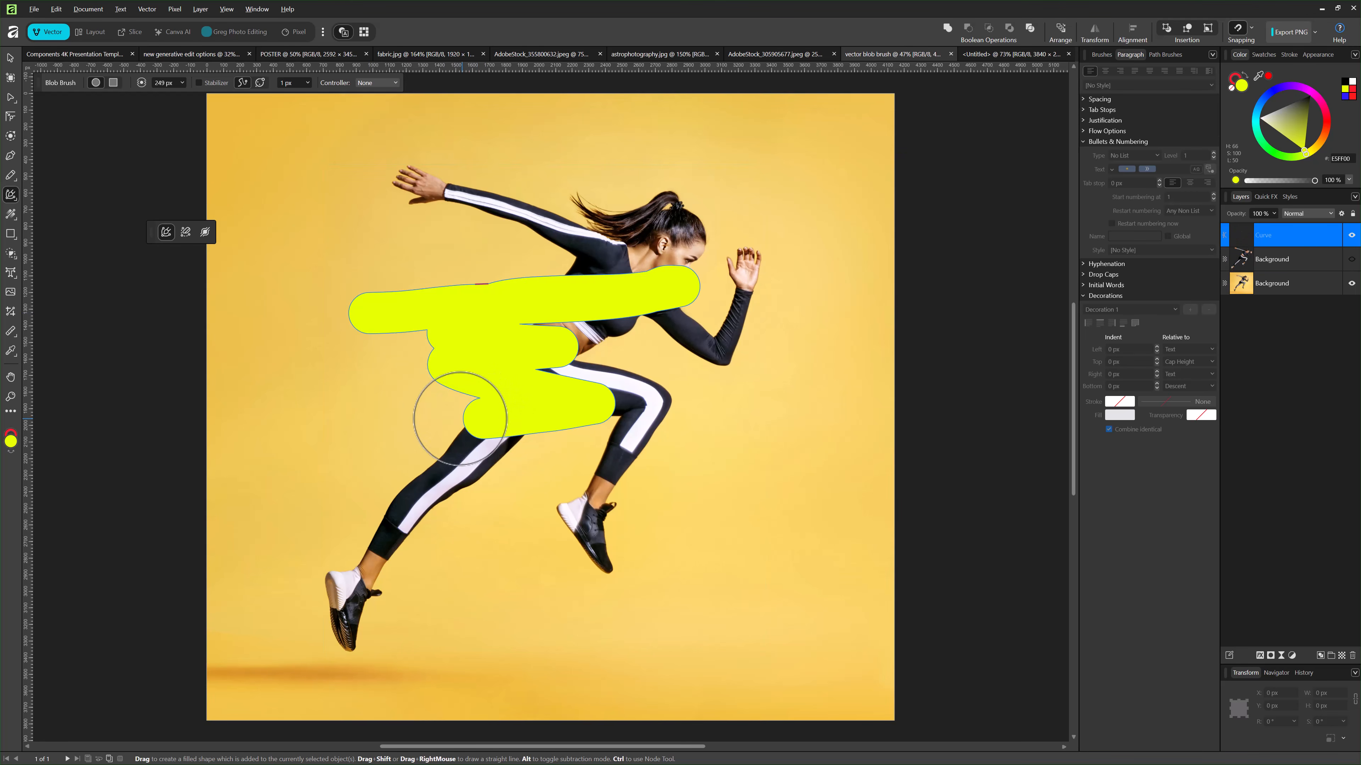
pyautogui.moveTo(321, 264); pyautogui.dragTo(680, 228)
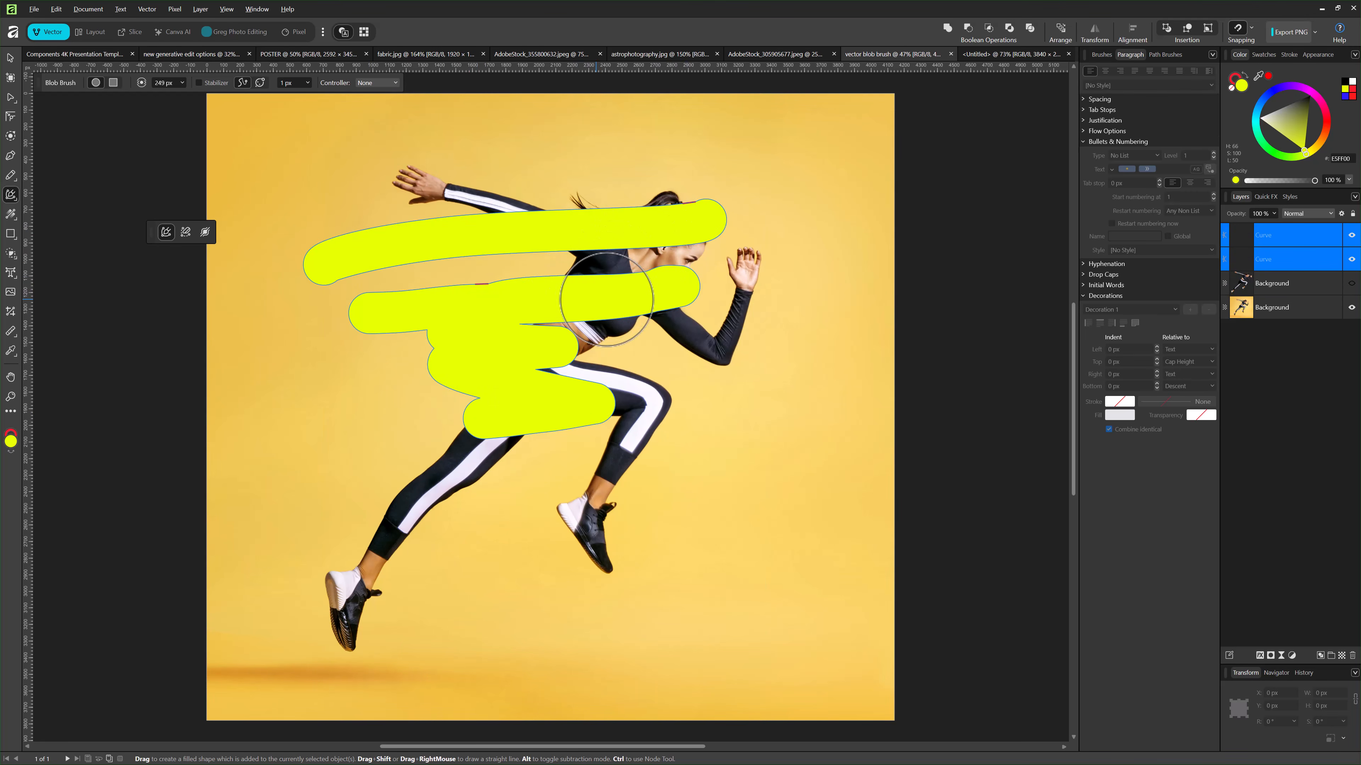
pyautogui.hotkey('ctrl', 'z')
pyautogui.hotkey('ctrl', 'z')
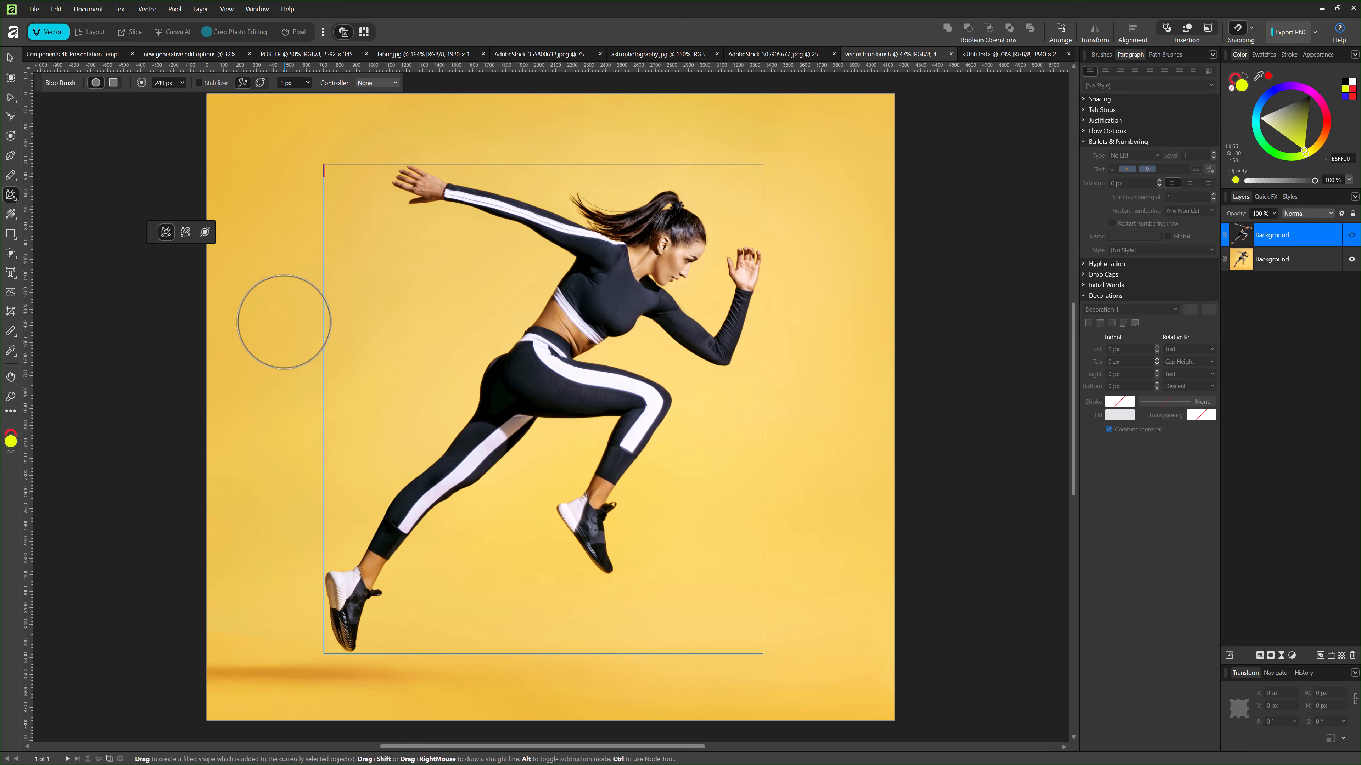
# Step: Paint a straight horizontal yellow line across the runner's torso with the Vector Blob Brush Tool
pyautogui.moveTo(310, 308)
pyautogui.mouseDown()
pyautogui.moveTo(526, 224)
pyautogui.moveTo(563, 273)
pyautogui.moveTo(454, 464)
pyautogui.moveTo(340, 462)
pyautogui.moveTo(212, 389)
pyautogui.moveTo(301, 243)
pyautogui.moveTo(565, 320)
pyautogui.moveTo(410, 506)
pyautogui.moveTo(826, 284)
pyautogui.moveTo(607, 101)
pyautogui.moveTo(582, 444)
pyautogui.moveTo(631, 465)
pyautogui.moveTo(759, 143)
pyautogui.mouseUp()
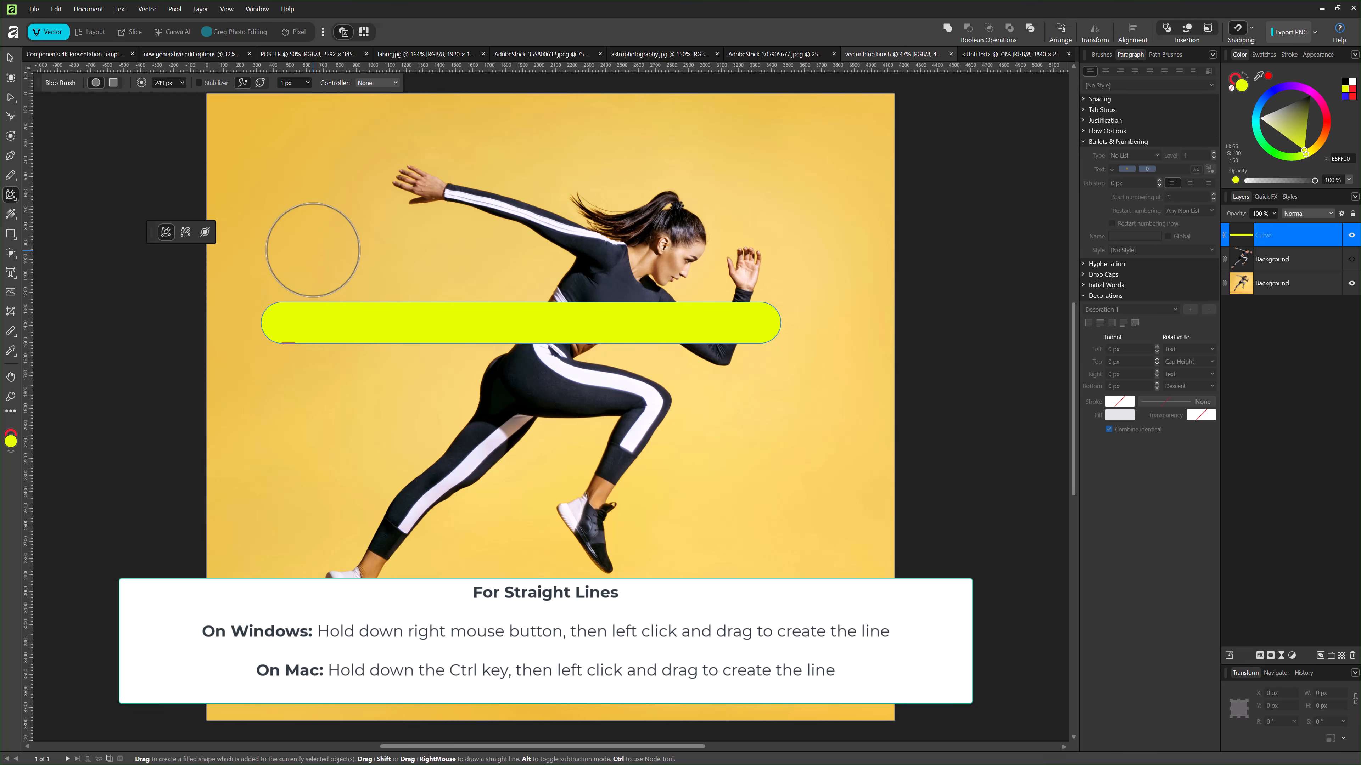
# Step: Paint straight yellow lines at free angles with the Vector Blob Brush Tool, continuing into a closed angular outline across the runner
pyautogui.moveTo(312, 249)
pyautogui.mouseDown()
pyautogui.moveTo(404, 295)
pyautogui.moveTo(506, 252)
pyautogui.moveTo(369, 161)
pyautogui.moveTo(292, 408)
pyautogui.moveTo(668, 304)
pyautogui.moveTo(365, 158)
pyautogui.moveTo(158, 335)
pyautogui.moveTo(434, 457)
pyautogui.moveTo(553, 289)
pyautogui.moveTo(595, 164)
pyautogui.moveTo(626, 146)
pyautogui.moveTo(614, 165)
pyautogui.mouseUp()
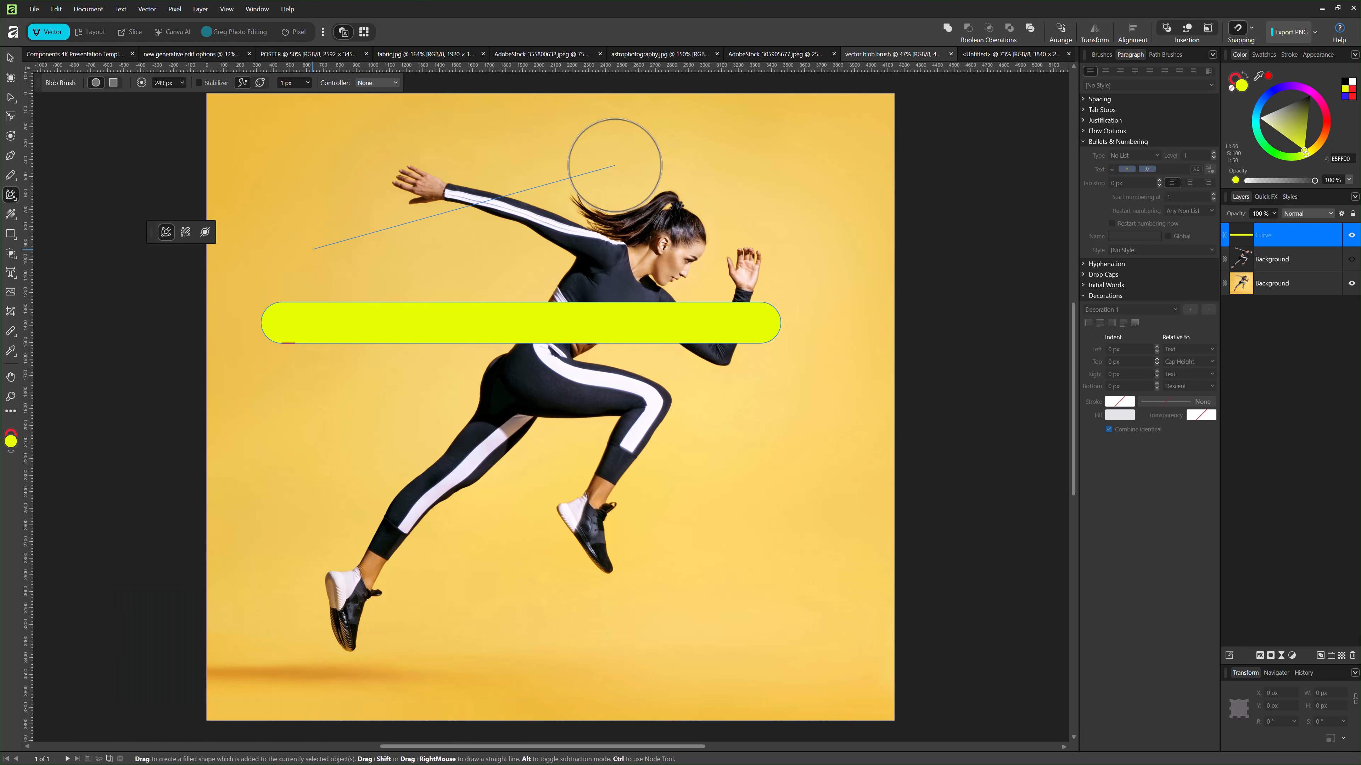
pyautogui.moveTo(614, 165); pyautogui.dragTo(615, 170)
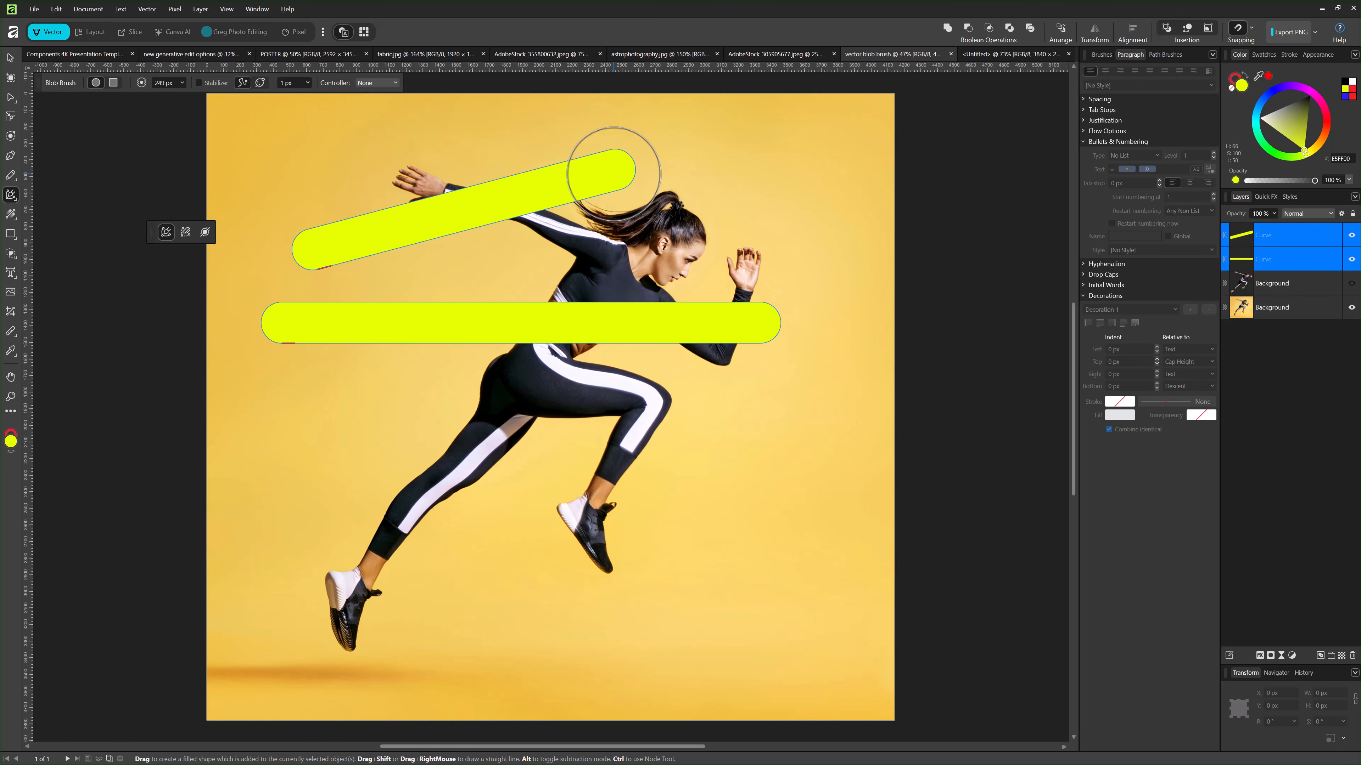
pyautogui.moveTo(614, 171)
pyautogui.mouseDown()
pyautogui.moveTo(623, 289)
pyautogui.moveTo(659, 415)
pyautogui.moveTo(493, 556)
pyautogui.moveTo(361, 538)
pyautogui.moveTo(426, 451)
pyautogui.moveTo(555, 399)
pyautogui.moveTo(323, 407)
pyautogui.moveTo(315, 245)
pyautogui.mouseUp()
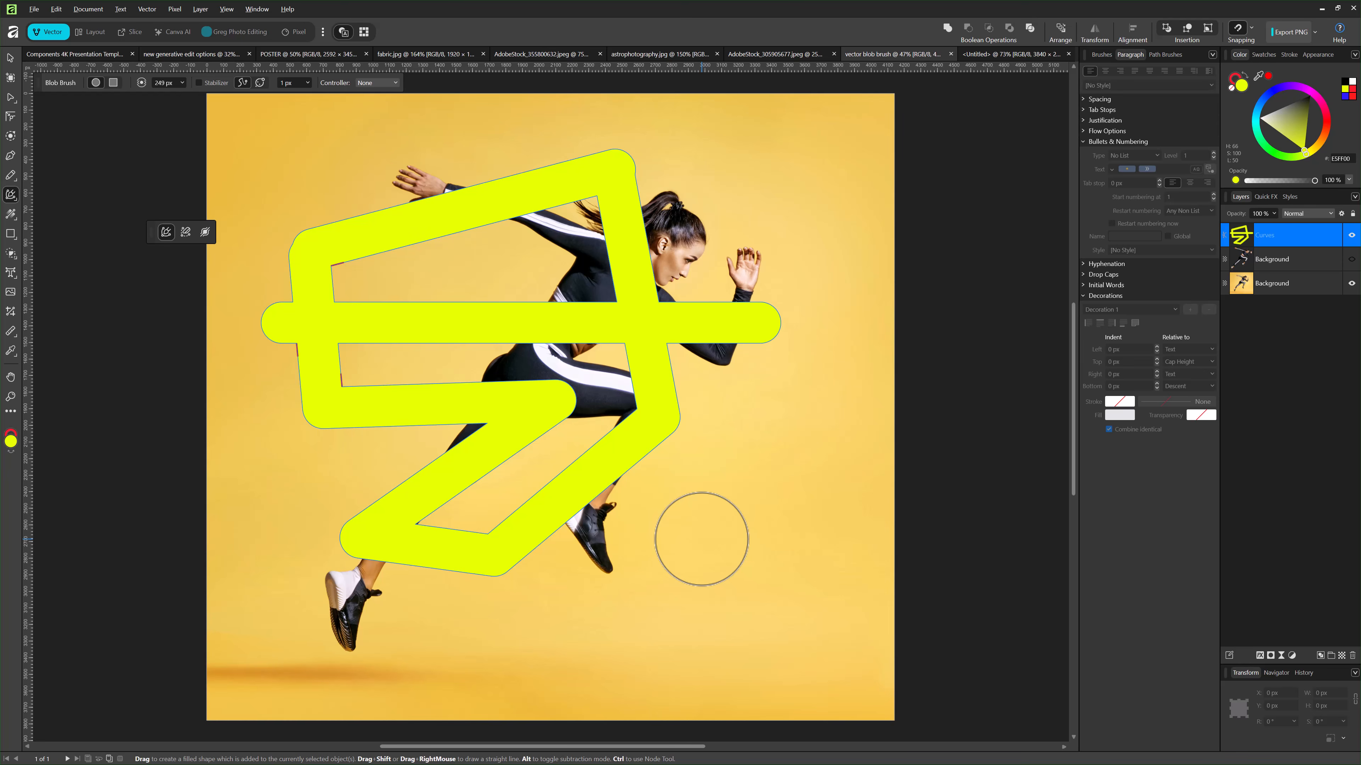
# Step: Switch to the Vector Blob Brush help page in the browser, highlight the Mac shortcut for straight lines at any angle, and return to Affinity
pyautogui.hotkey('alt', 'Tab')
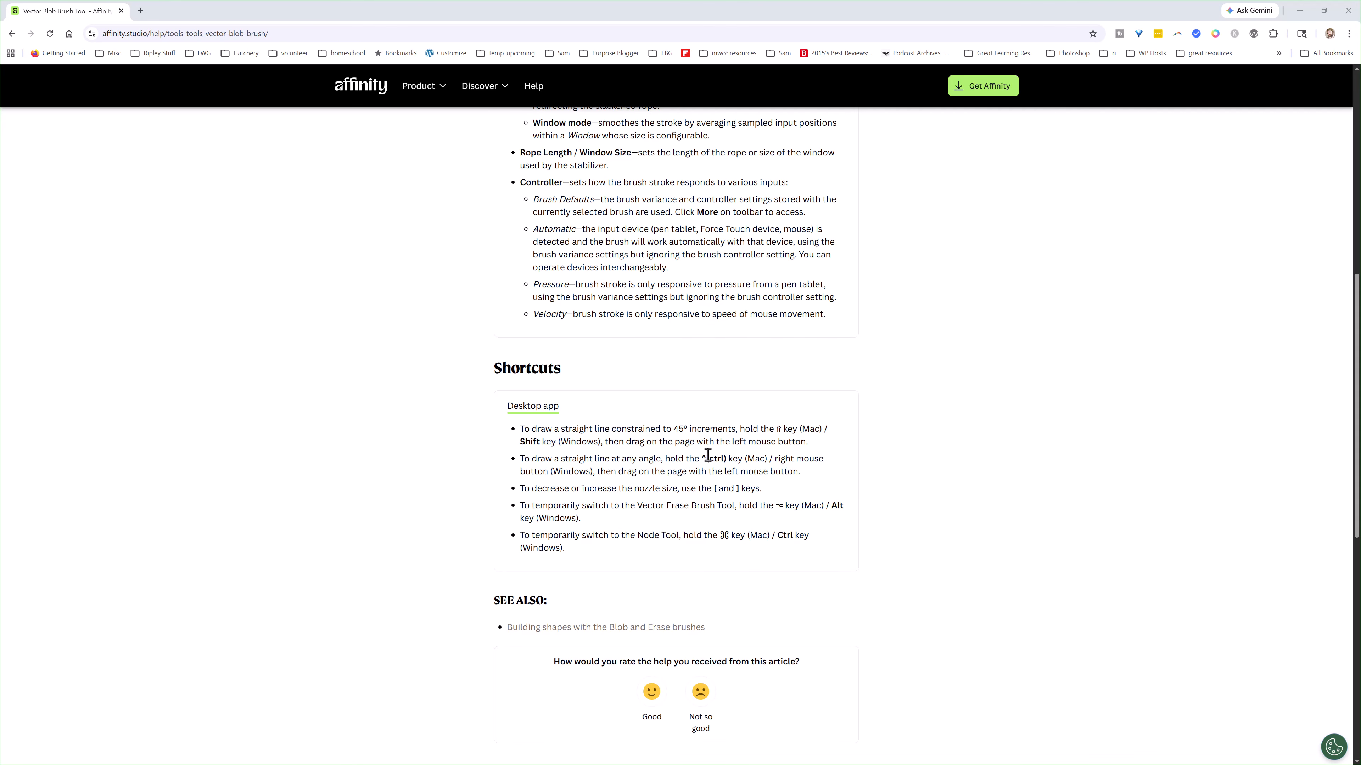
pyautogui.moveTo(666, 458); pyautogui.dragTo(763, 461)
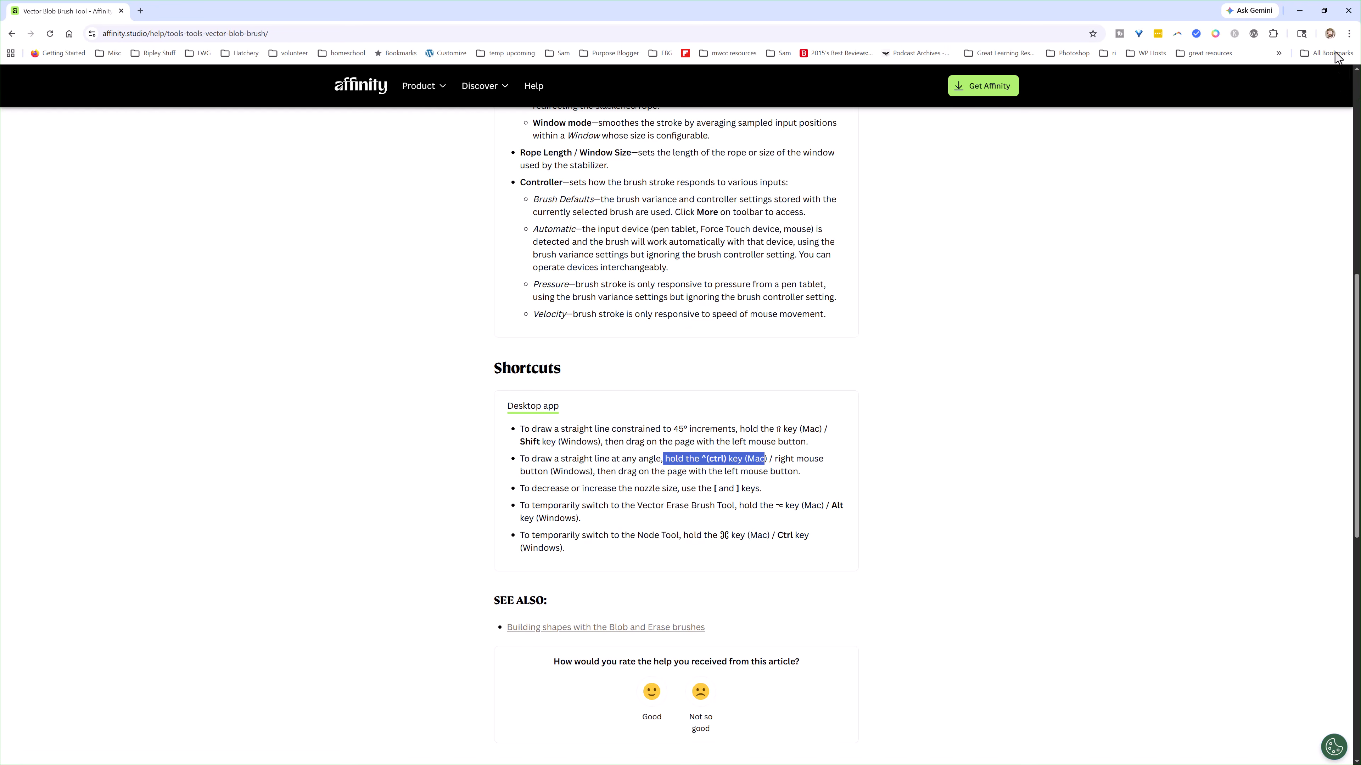
pyautogui.click(1299, 10)
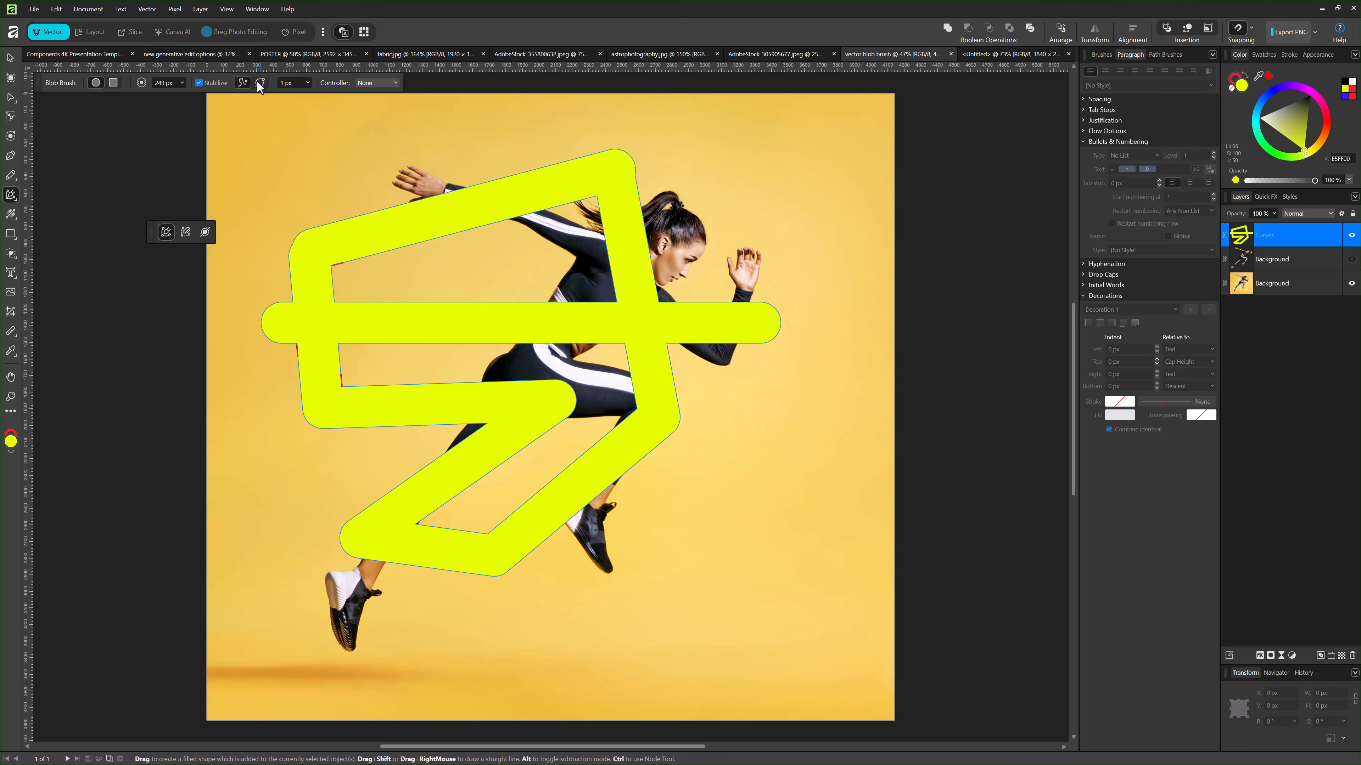
# Step: Set the blob brush stabilizer length to 73.5 px and review the controller options, leaving None selected
pyautogui.click(265, 83)
pyautogui.click(308, 84)
pyautogui.moveTo(339, 96); pyautogui.dragTo(351, 99)
pyautogui.click(396, 83)
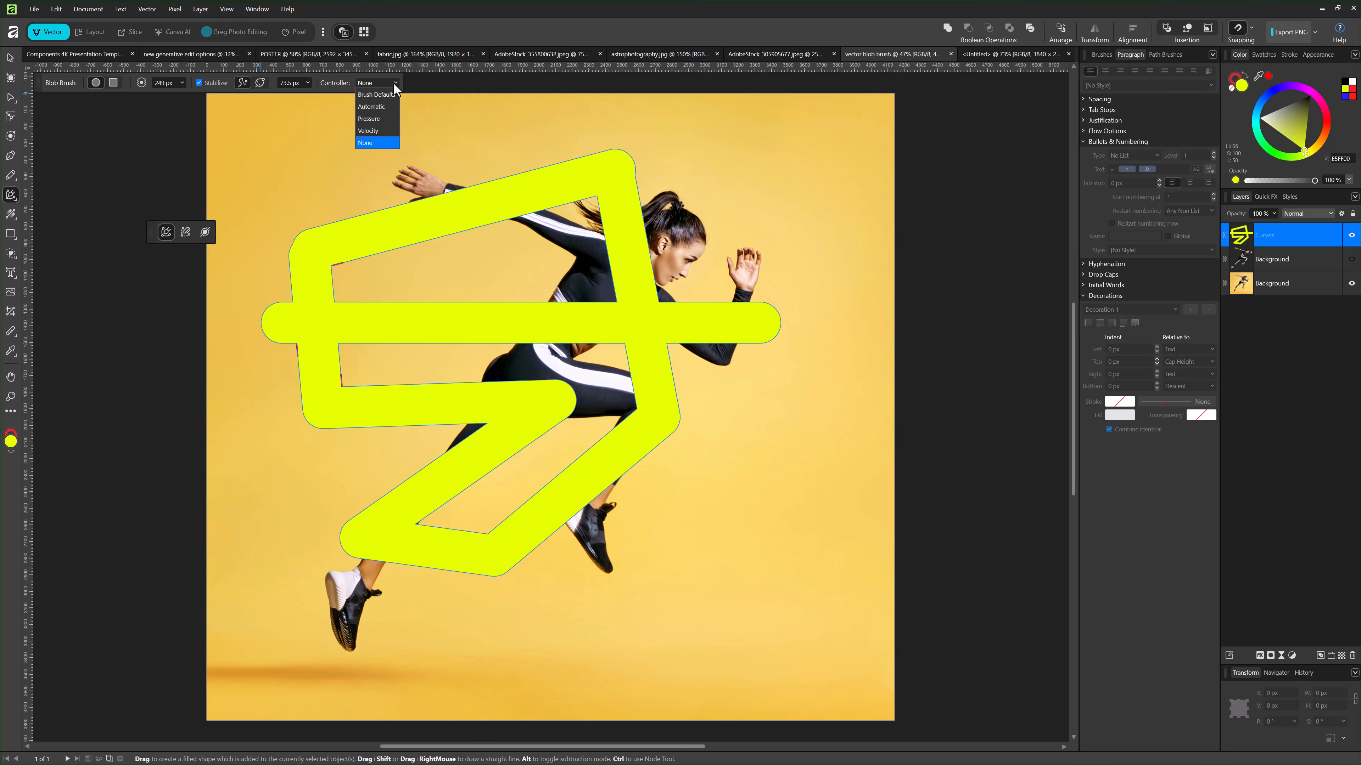
pyautogui.click(392, 83)
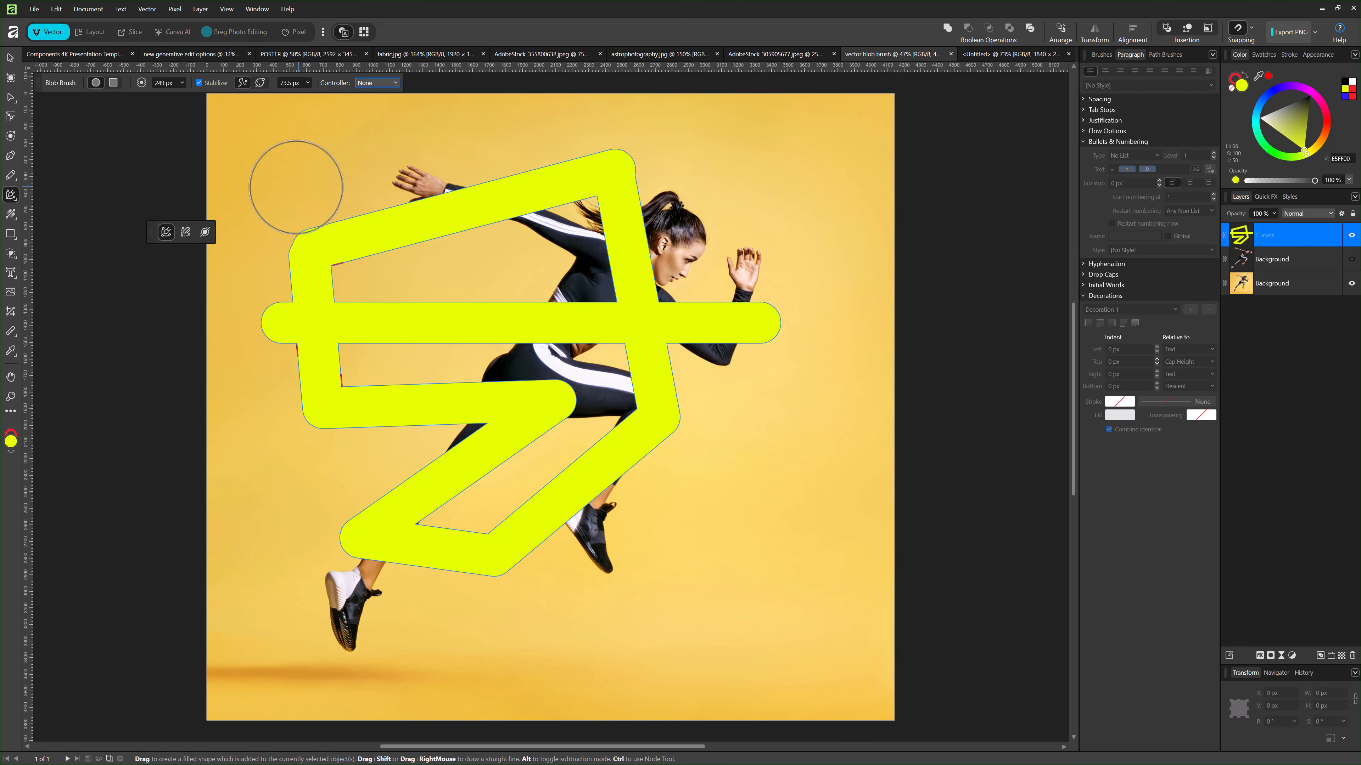
# Step: Paint a winding stroke with the round nozzle, switch to the square nozzle and paint a zigzag stroke down the image
pyautogui.moveTo(296, 187)
pyautogui.mouseDown()
pyautogui.moveTo(402, 144)
pyautogui.moveTo(466, 151)
pyautogui.moveTo(519, 196)
pyautogui.moveTo(493, 245)
pyautogui.moveTo(334, 313)
pyautogui.moveTo(290, 381)
pyautogui.moveTo(365, 433)
pyautogui.moveTo(565, 400)
pyautogui.moveTo(692, 473)
pyautogui.moveTo(598, 576)
pyautogui.moveTo(436, 595)
pyautogui.moveTo(443, 661)
pyautogui.moveTo(650, 695)
pyautogui.moveTo(718, 665)
pyautogui.mouseUp()
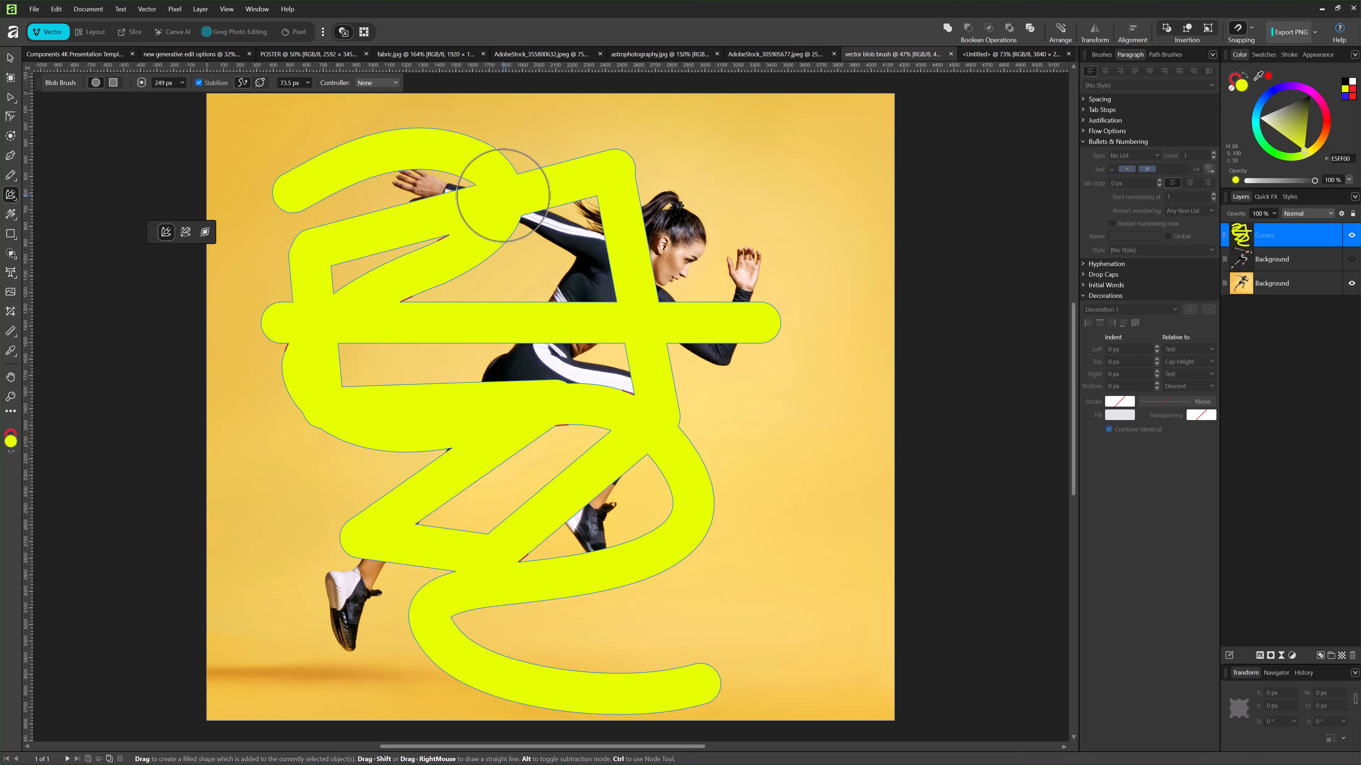
pyautogui.click(113, 82)
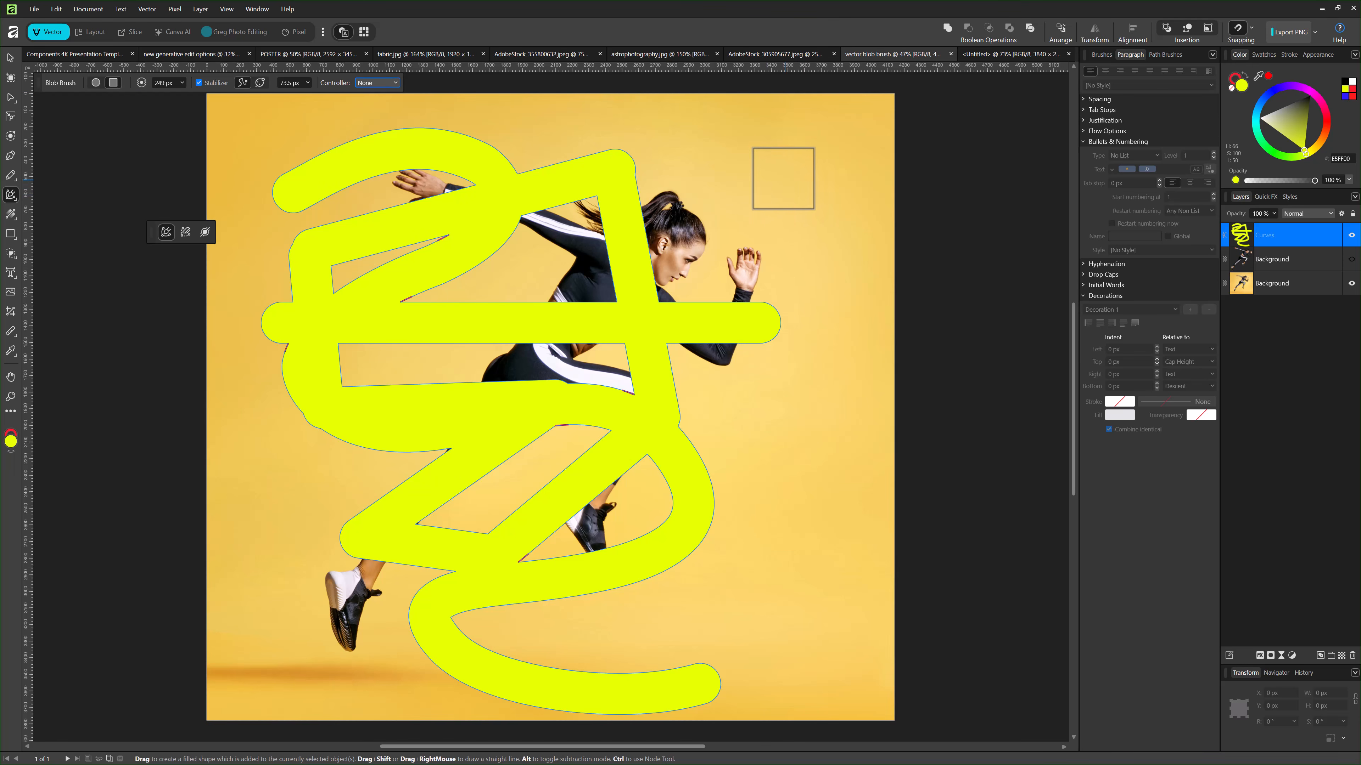
pyautogui.moveTo(789, 169)
pyautogui.mouseDown()
pyautogui.moveTo(638, 171)
pyautogui.moveTo(859, 256)
pyautogui.moveTo(702, 322)
pyautogui.moveTo(627, 437)
pyautogui.moveTo(610, 524)
pyautogui.moveTo(494, 670)
pyautogui.moveTo(510, 644)
pyautogui.mouseUp()
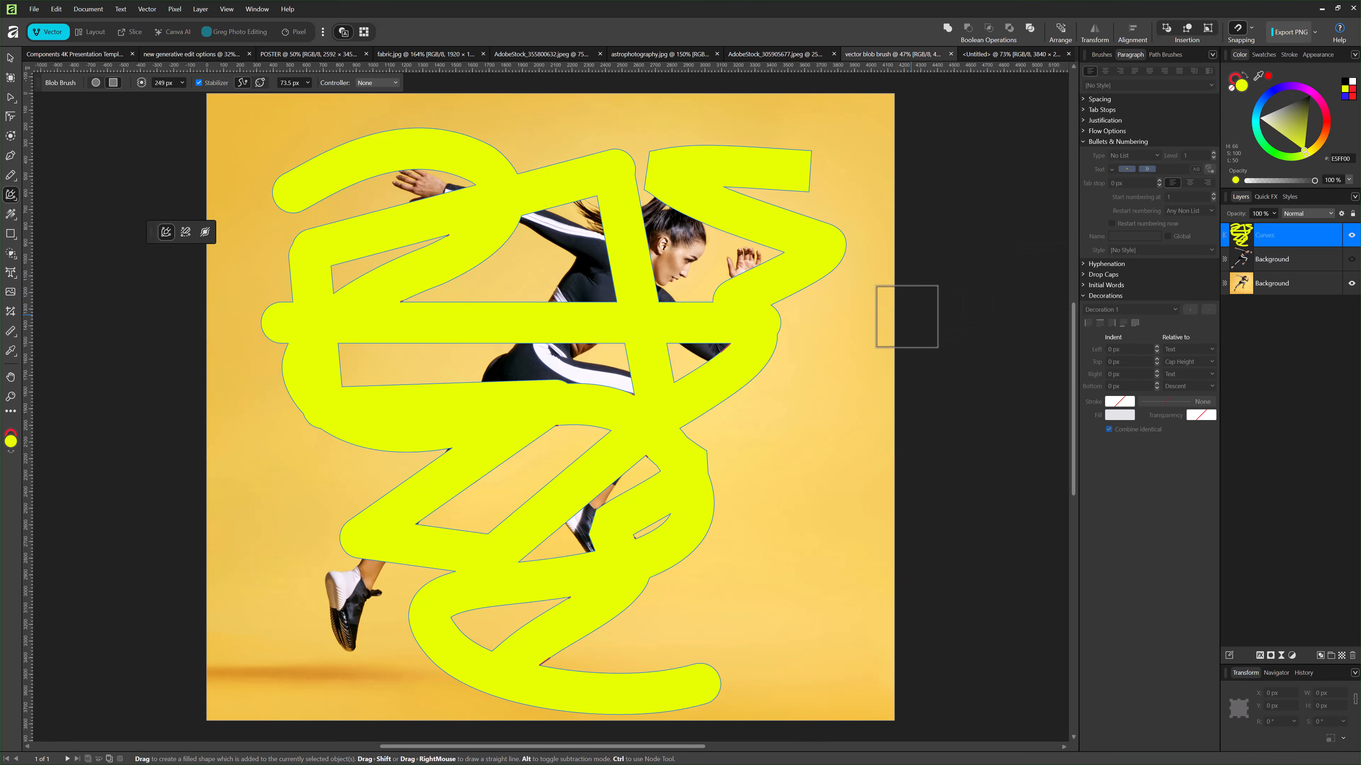
# Step: Temporarily show the curves' nodes with the Node Tool and paint a short square-ended stroke at the right end of the horizontal band
pyautogui.press('ctrl')
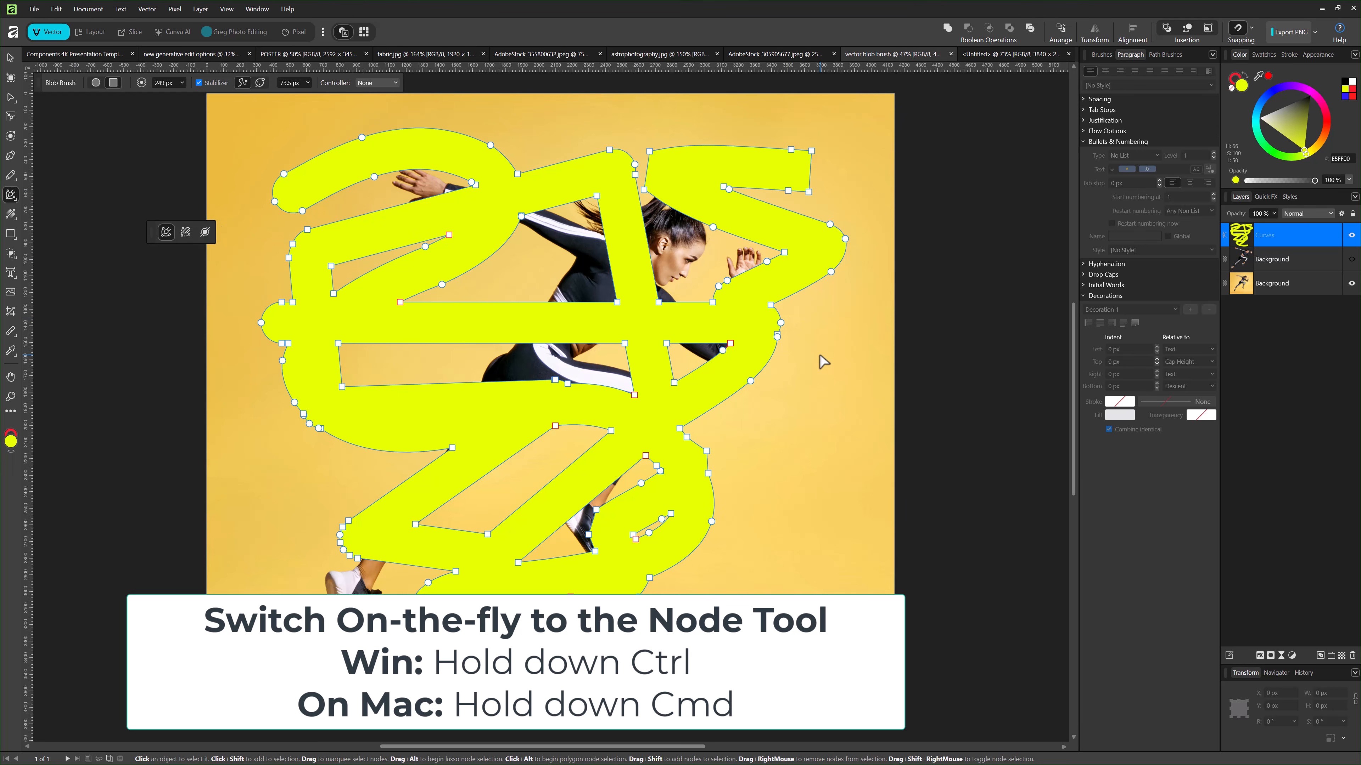
pyautogui.press('ctrl')
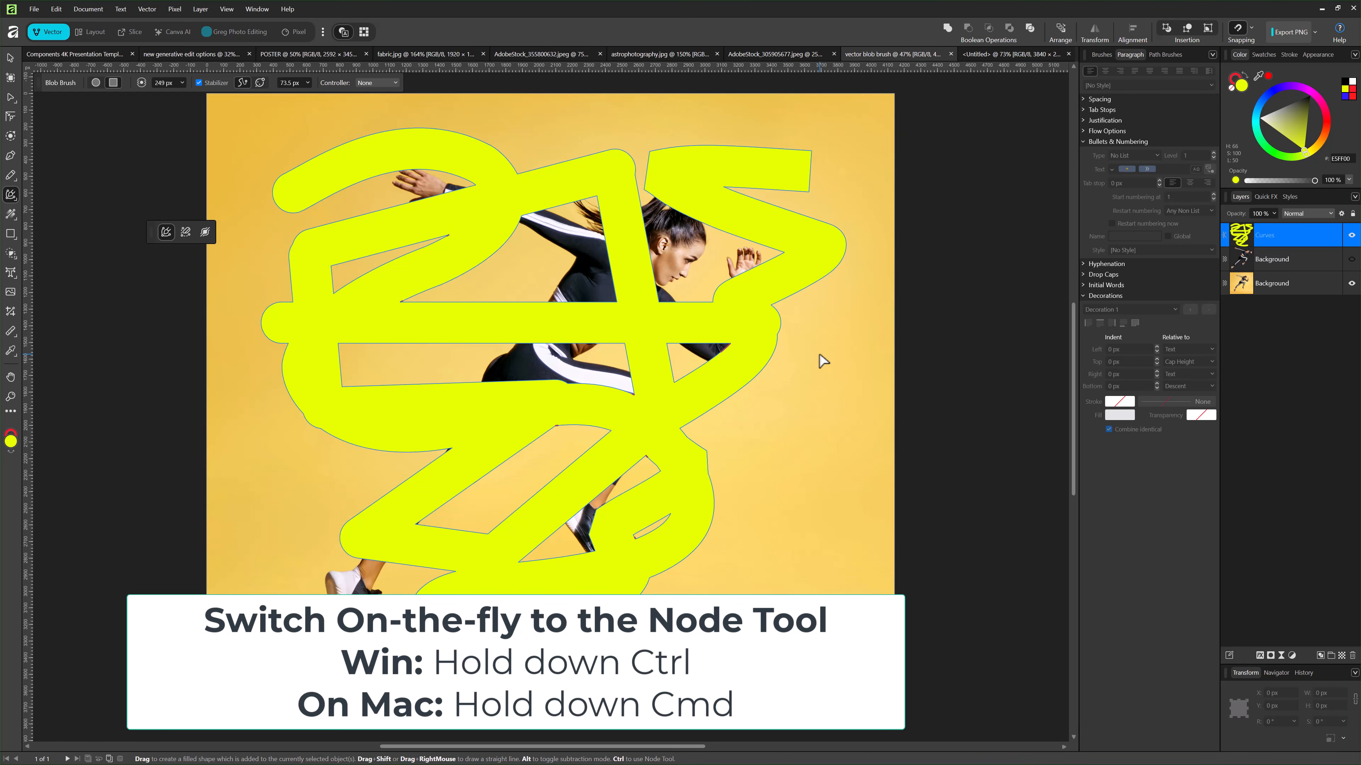
pyautogui.moveTo(820, 358)
pyautogui.mouseDown()
pyautogui.moveTo(741, 337)
pyautogui.moveTo(795, 372)
pyautogui.moveTo(731, 395)
pyautogui.mouseUp()
# Step: With the temporary Node Tool, pull the short stroke's lower nodes downward and shift the nodes of the upper-right stroke up and outward
pyautogui.press('ctrl')
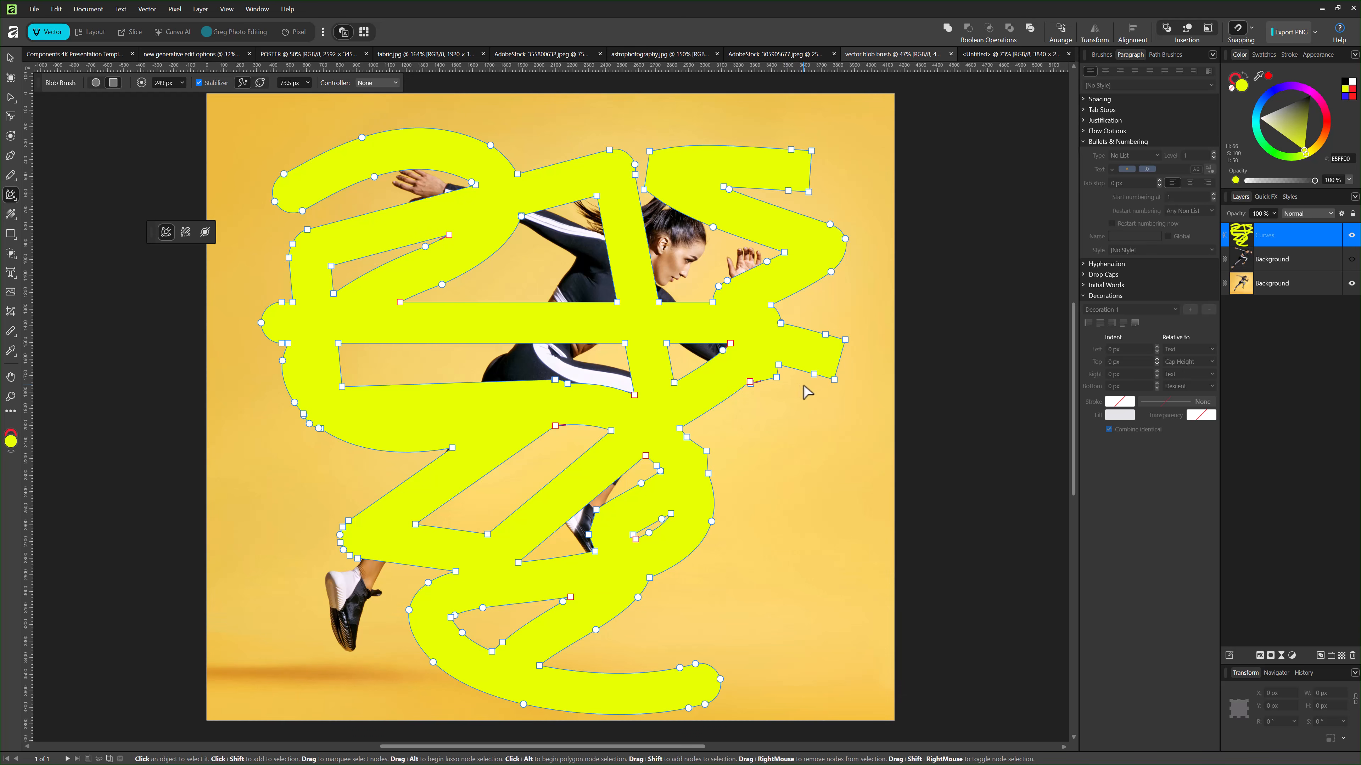
pyautogui.keyDown('ctrl'); pyautogui.click(836, 380); pyautogui.keyUp('ctrl')
pyautogui.keyDown('ctrl'); pyautogui.click(832, 377); pyautogui.keyUp('ctrl')
pyautogui.moveTo(833, 379); pyautogui.dragTo(769, 424)
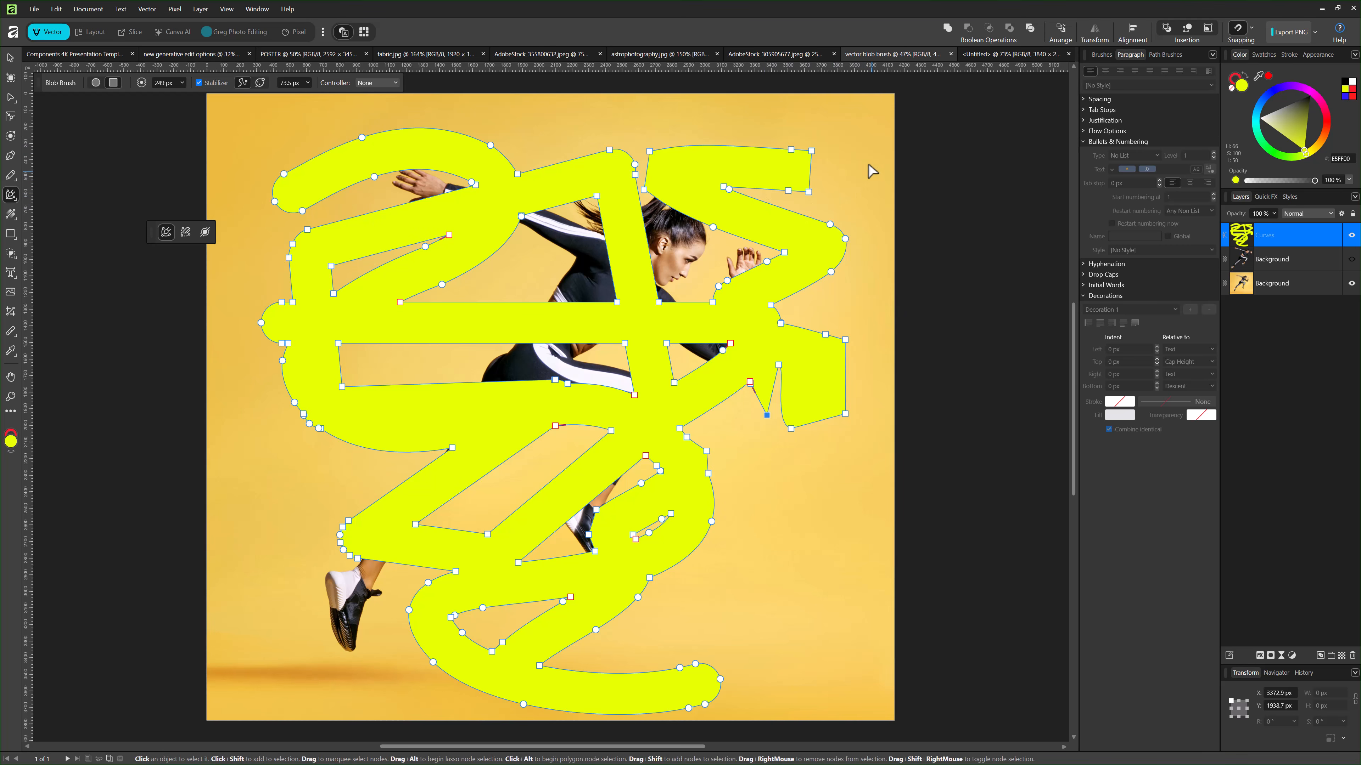
pyautogui.moveTo(852, 129); pyautogui.dragTo(781, 256)
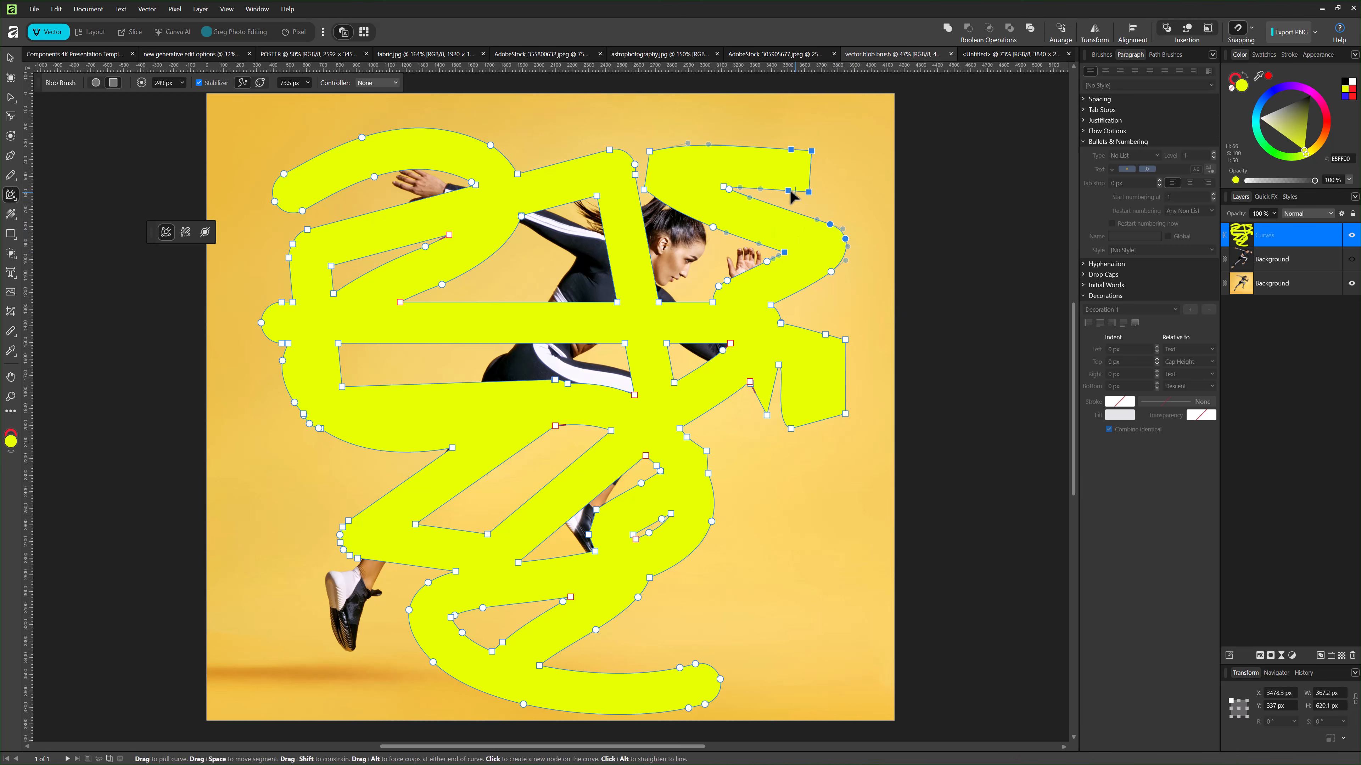
pyautogui.moveTo(785, 192); pyautogui.dragTo(821, 170)
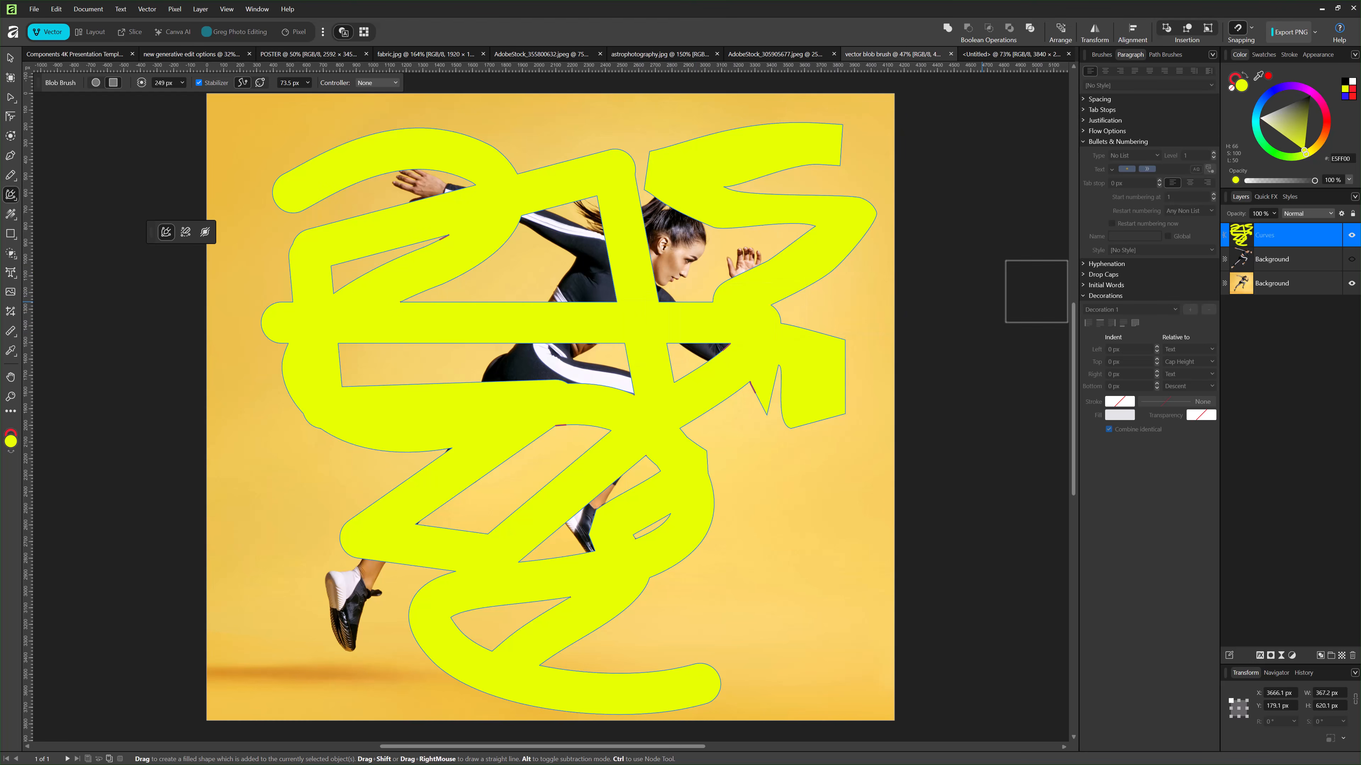
# Step: Delete the yellow curves layer above the two Background layers
pyautogui.click(1240, 258)
pyautogui.click(1240, 240)
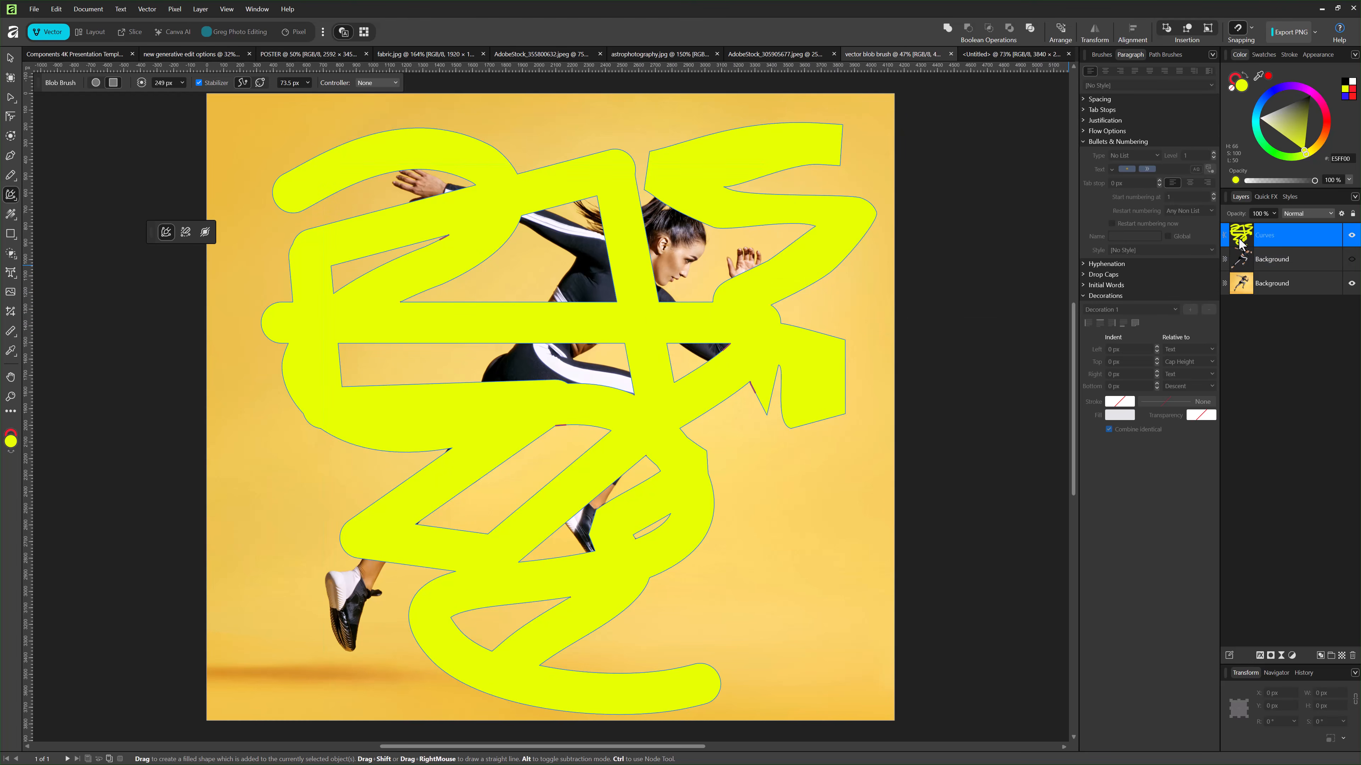
pyautogui.press('Delete')
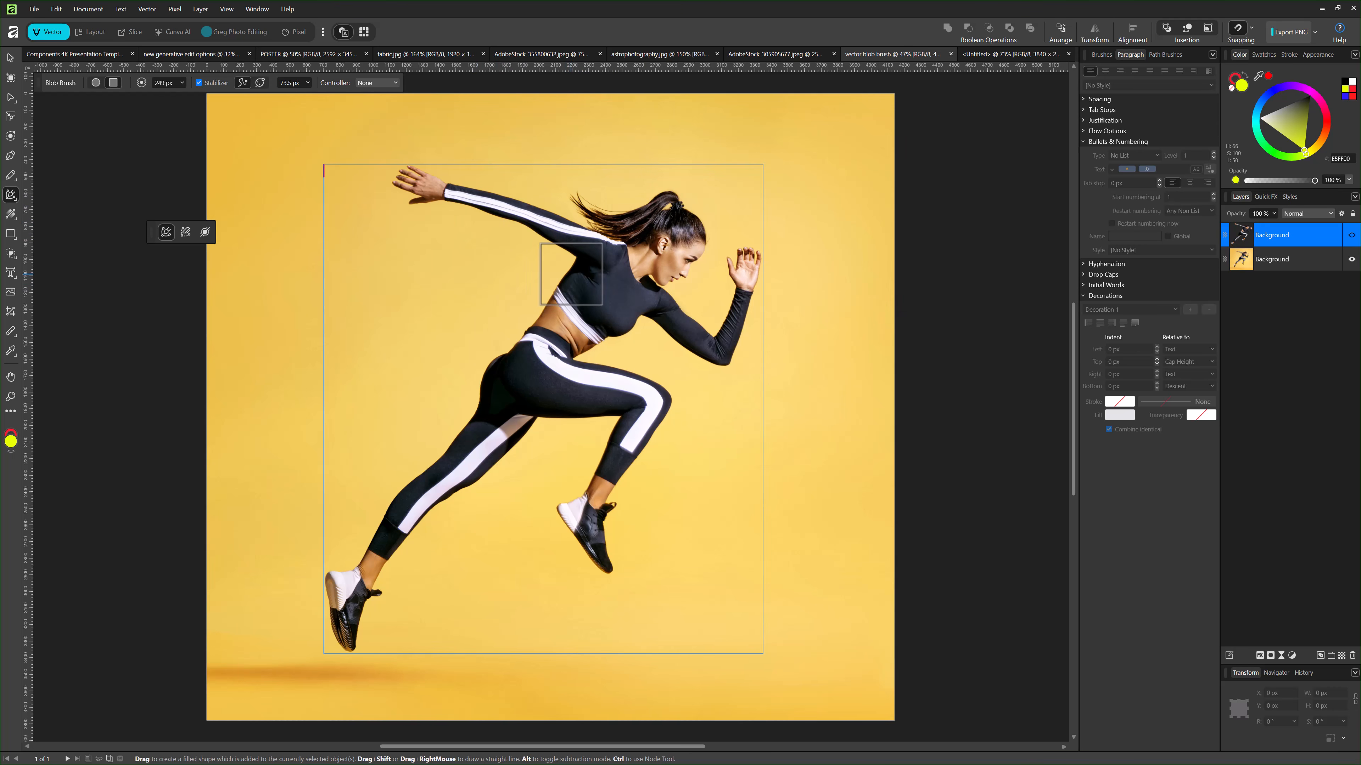
# Step: Enlarge the square blob brush to 916 px and paint a large yellow shape covering the whole runner
pyautogui.press('alt')
pyautogui.moveTo(570, 279)
pyautogui.mouseDown()
pyautogui.moveTo(612, 279)
pyautogui.moveTo(571, 280)
pyautogui.moveTo(550, 250)
pyautogui.moveTo(381, 188)
pyautogui.mouseUp()
pyautogui.moveTo(608, 197)
pyautogui.mouseDown()
pyautogui.moveTo(761, 268)
pyautogui.moveTo(750, 353)
pyautogui.moveTo(508, 395)
pyautogui.moveTo(501, 432)
pyautogui.moveTo(343, 603)
pyautogui.moveTo(343, 626)
pyautogui.mouseUp()
pyautogui.moveTo(509, 442)
pyautogui.mouseDown()
pyautogui.moveTo(647, 418)
pyautogui.moveTo(600, 548)
pyautogui.mouseUp()
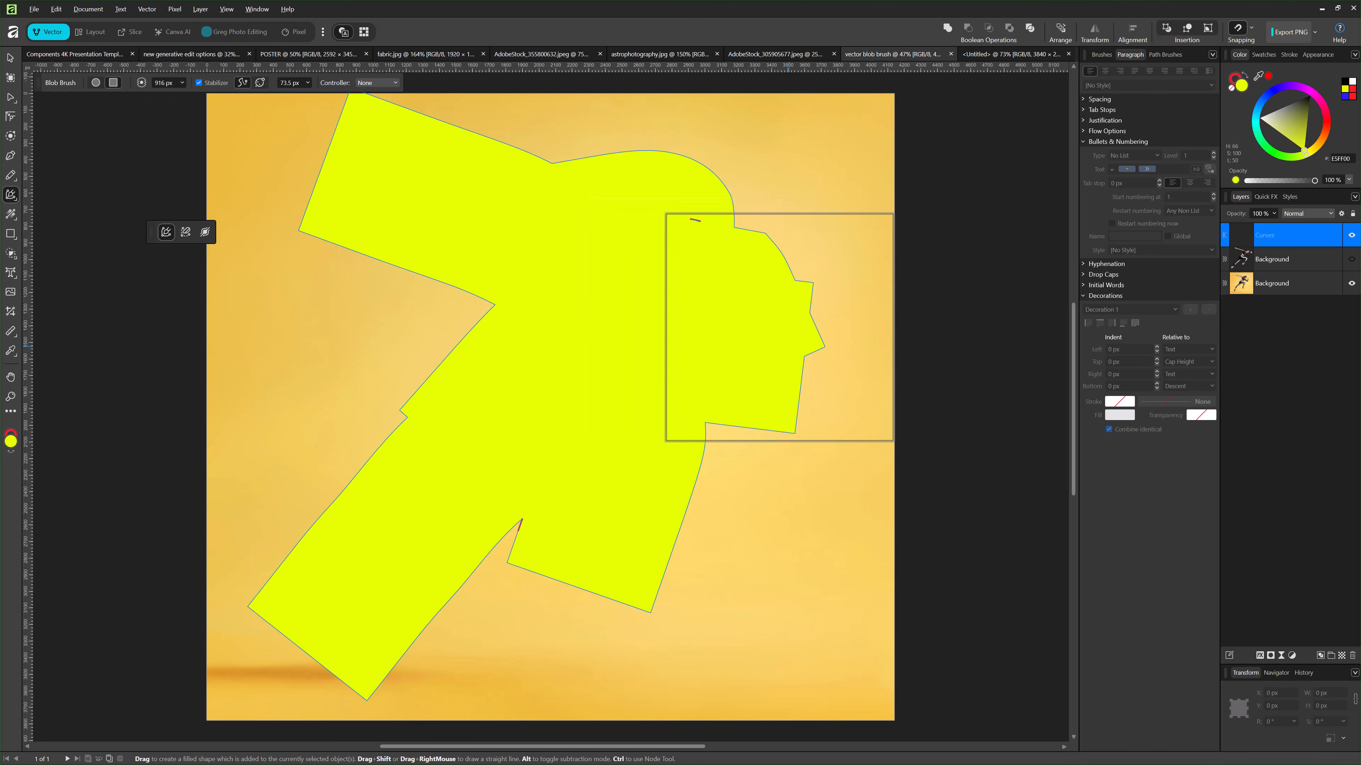
pyautogui.moveTo(642, 266); pyautogui.dragTo(660, 257)
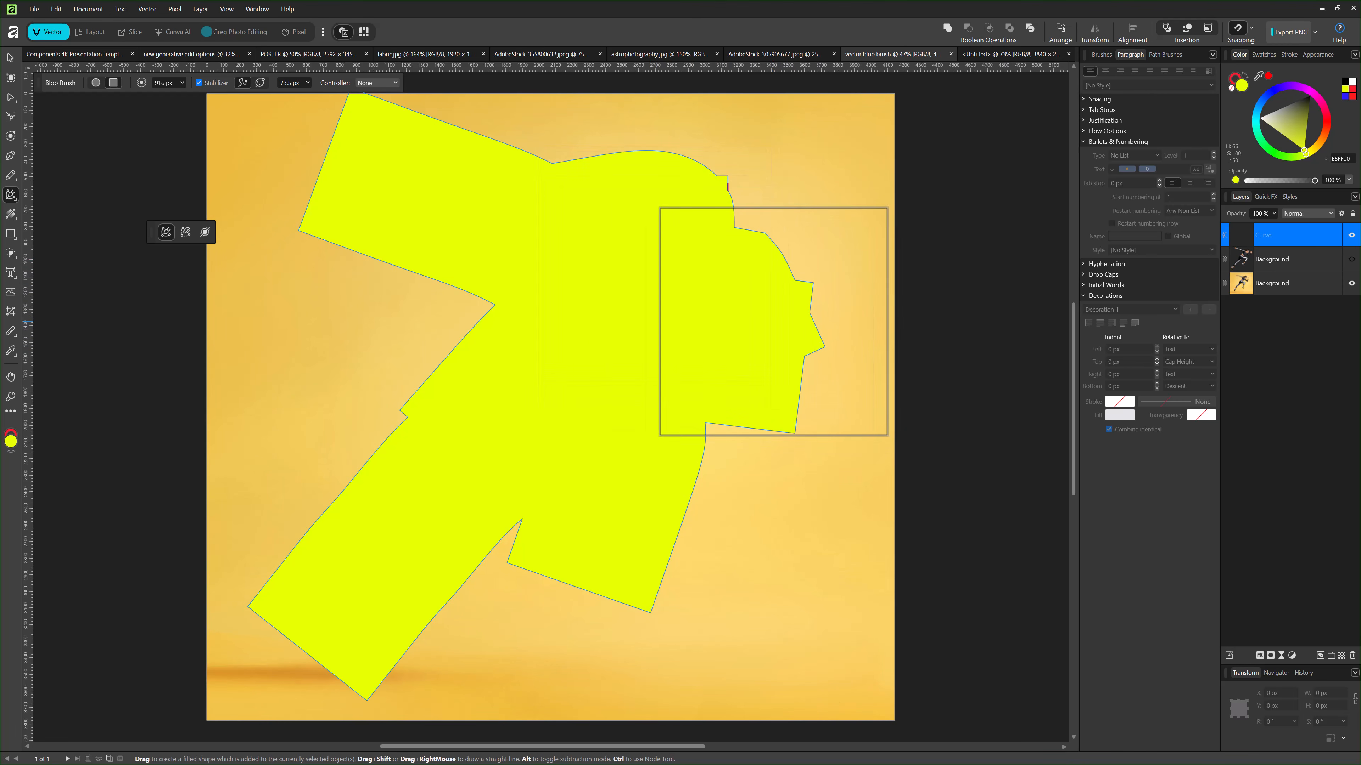
# Step: Move the yellow curve layer between the two Background layers and show the top Background layer with the cut-out runner
pyautogui.moveTo(1259, 244); pyautogui.dragTo(1256, 271)
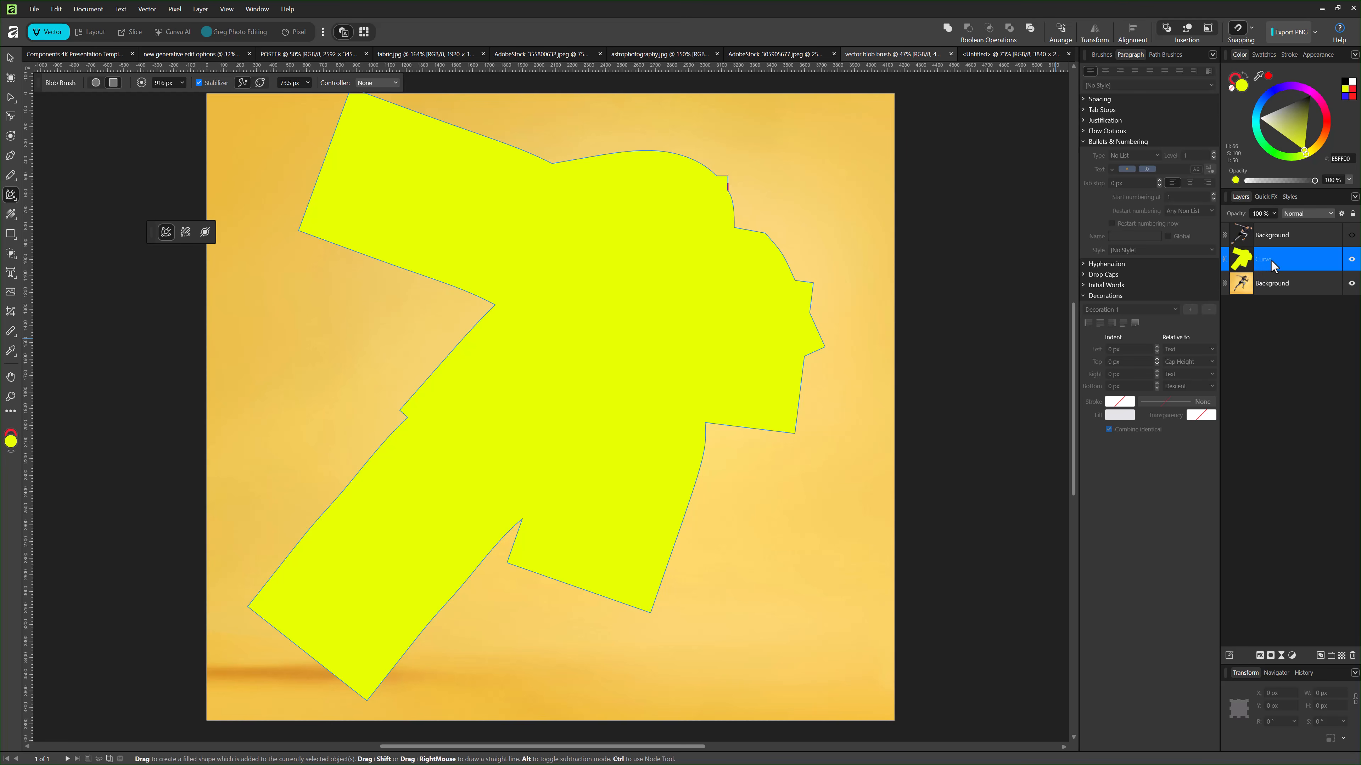
pyautogui.click(1352, 236)
# Step: Reduce the square brush to 180 px and, in subtraction mode, erase jagged notches around the yellow shape's edges
pyautogui.press('alt')
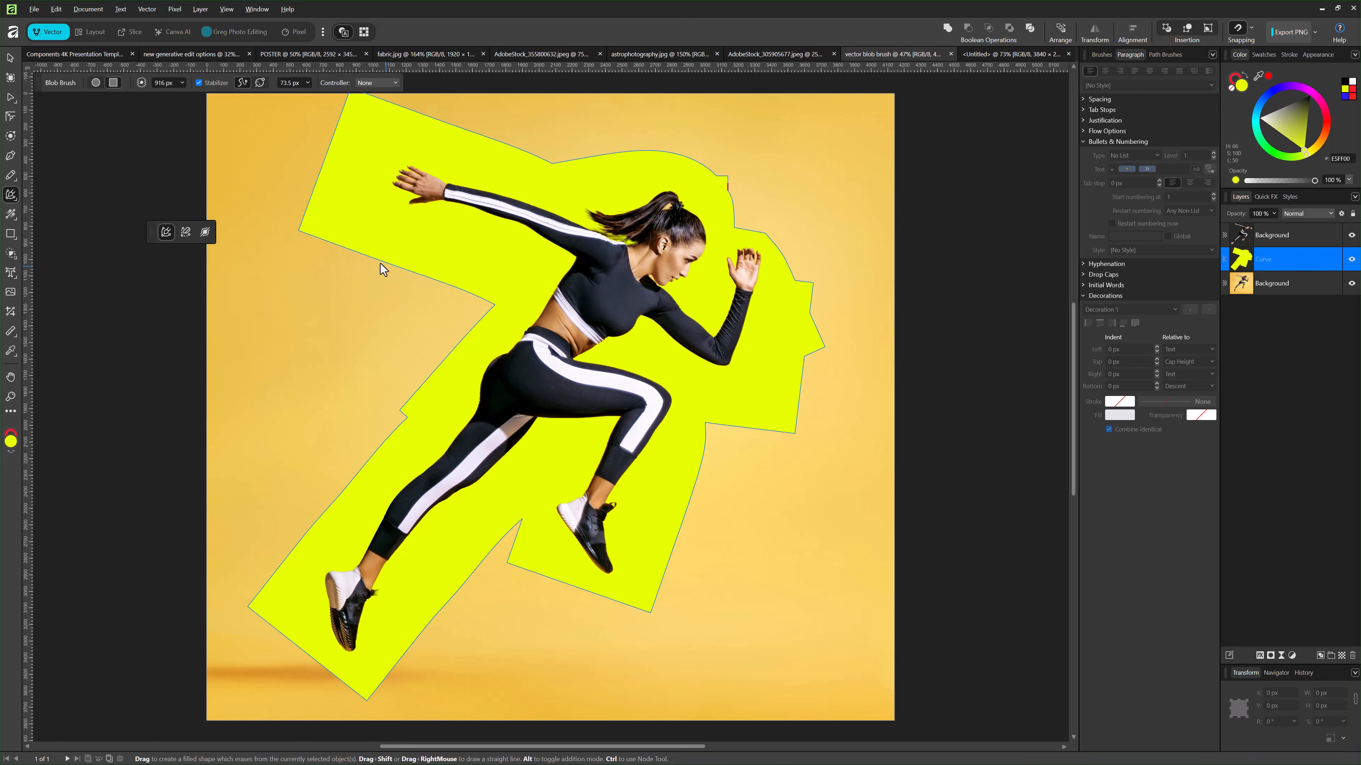
pyautogui.moveTo(395, 260)
pyautogui.mouseDown()
pyautogui.moveTo(365, 250)
pyautogui.moveTo(412, 278)
pyautogui.moveTo(318, 231)
pyautogui.moveTo(308, 178)
pyautogui.moveTo(360, 130)
pyautogui.moveTo(435, 124)
pyautogui.moveTo(628, 169)
pyautogui.moveTo(639, 158)
pyautogui.moveTo(725, 172)
pyautogui.moveTo(796, 279)
pyautogui.mouseUp()
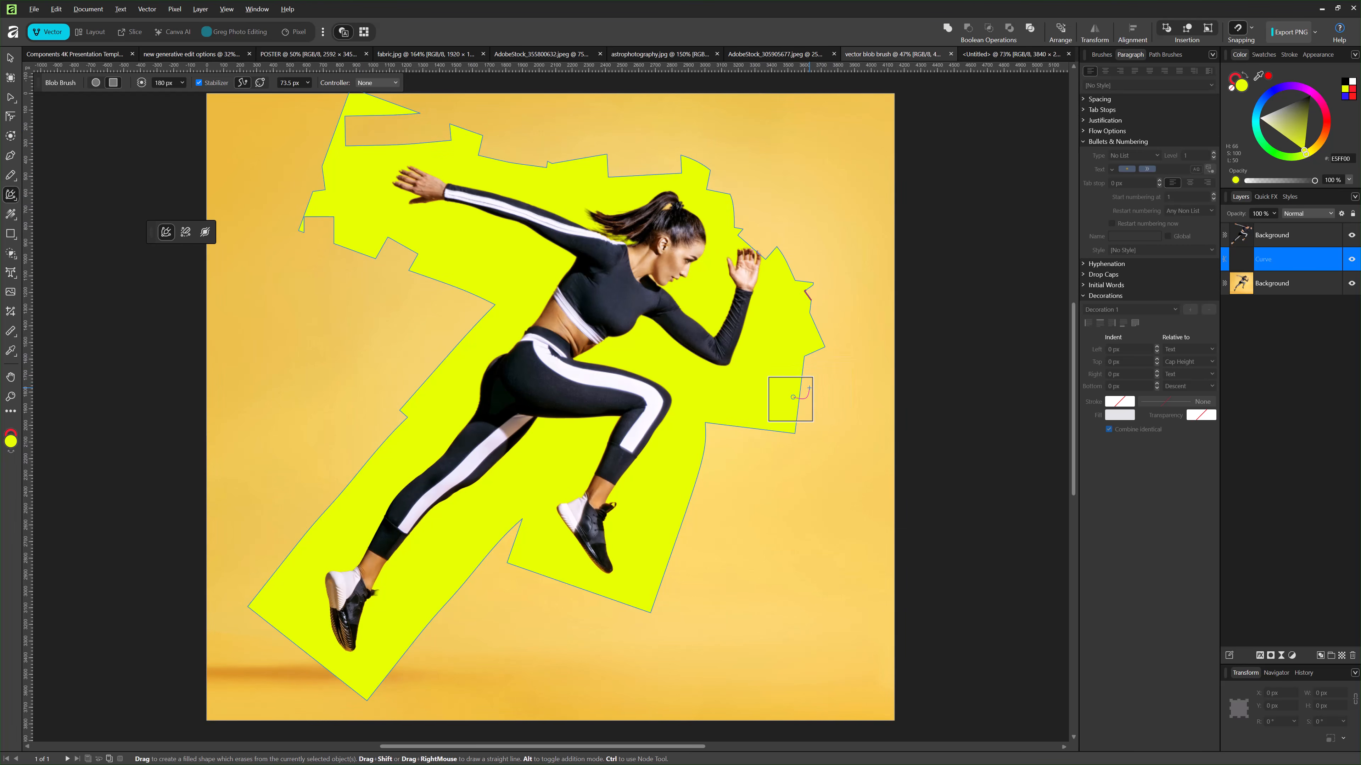
pyautogui.moveTo(742, 482)
pyautogui.mouseDown()
pyautogui.moveTo(786, 426)
pyautogui.moveTo(823, 433)
pyautogui.moveTo(673, 479)
pyautogui.moveTo(702, 581)
pyautogui.moveTo(649, 580)
pyautogui.moveTo(652, 563)
pyautogui.moveTo(547, 607)
pyautogui.moveTo(526, 594)
pyautogui.moveTo(524, 553)
pyautogui.moveTo(509, 579)
pyautogui.mouseUp()
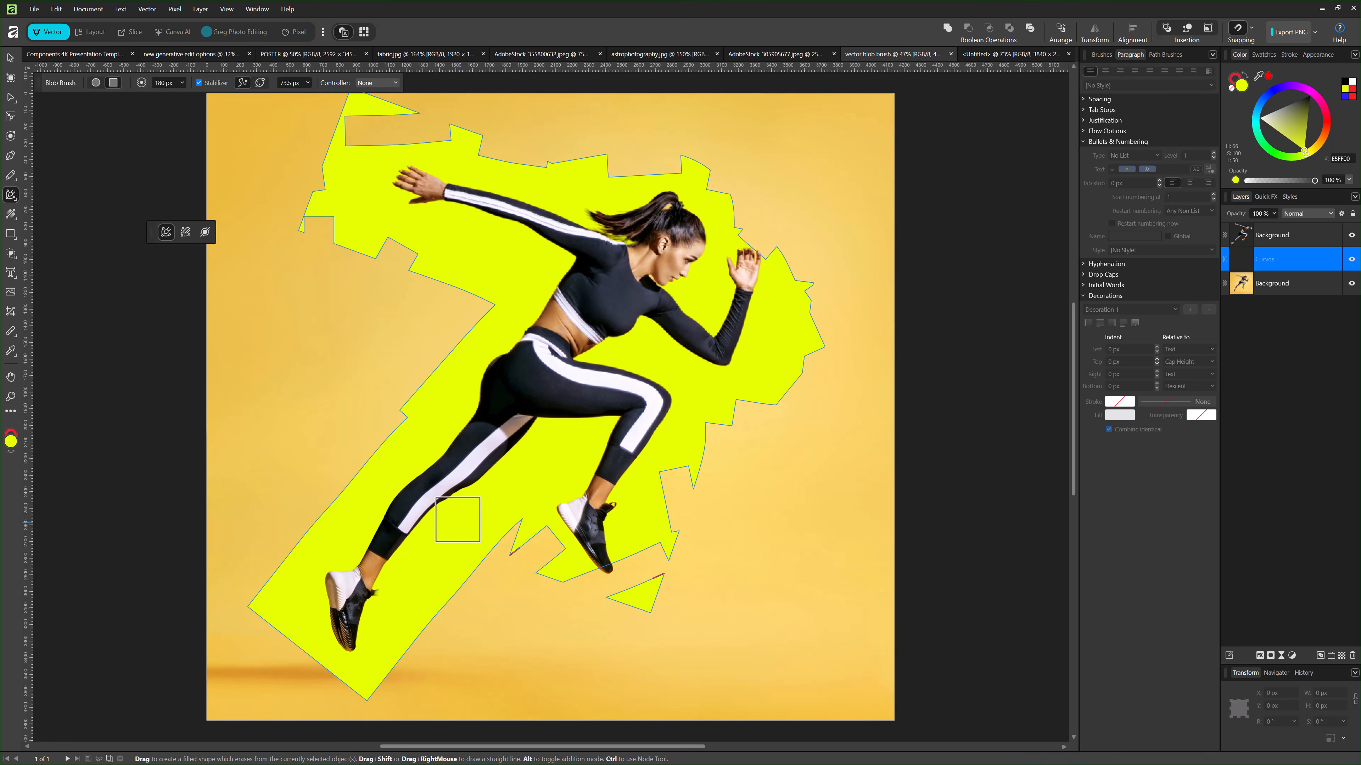
pyautogui.moveTo(431, 645)
pyautogui.mouseDown()
pyautogui.moveTo(324, 679)
pyautogui.moveTo(307, 647)
pyautogui.moveTo(271, 626)
pyautogui.moveTo(305, 565)
pyautogui.moveTo(267, 531)
pyautogui.moveTo(372, 508)
pyautogui.moveTo(385, 481)
pyautogui.moveTo(311, 437)
pyautogui.moveTo(508, 399)
pyautogui.moveTo(461, 357)
pyautogui.moveTo(366, 404)
pyautogui.moveTo(429, 379)
pyautogui.moveTo(495, 318)
pyautogui.moveTo(410, 299)
pyautogui.moveTo(475, 259)
pyautogui.moveTo(343, 295)
pyautogui.moveTo(435, 261)
pyautogui.moveTo(464, 166)
pyautogui.moveTo(608, 200)
pyautogui.moveTo(598, 178)
pyautogui.moveTo(677, 139)
pyautogui.mouseUp()
pyautogui.moveTo(757, 373); pyautogui.dragTo(966, 447)
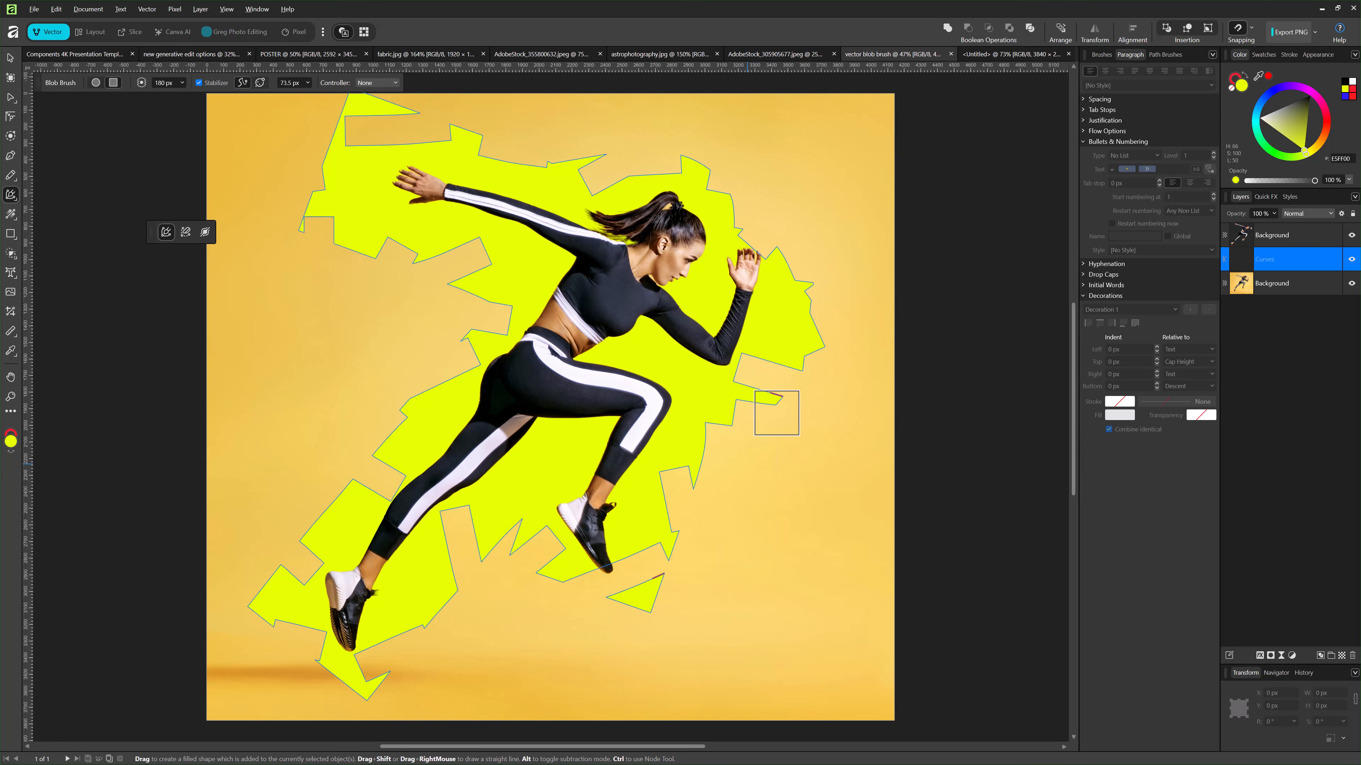
# Step: Select the bottom Background layer and hide the cut-out runner layer to expose the yellow shape
pyautogui.click(1260, 286)
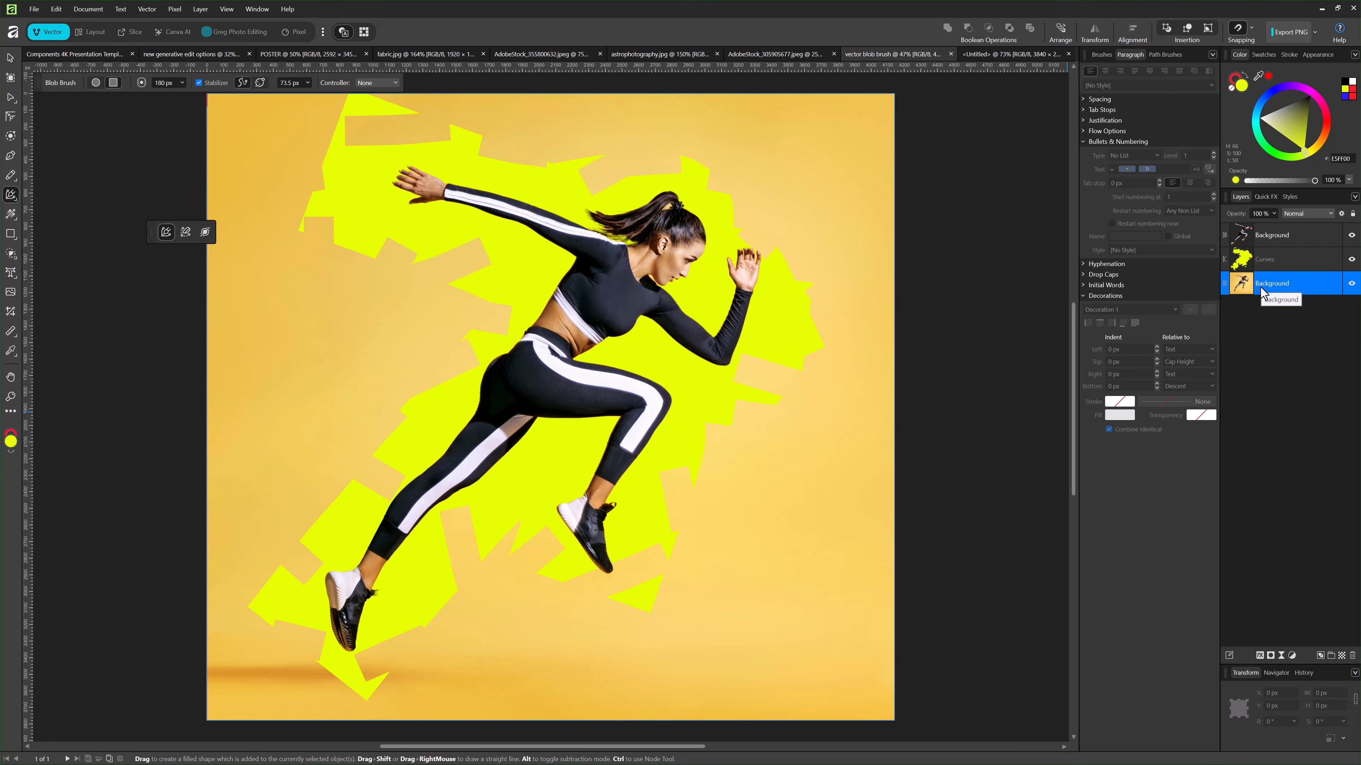
pyautogui.click(1351, 235)
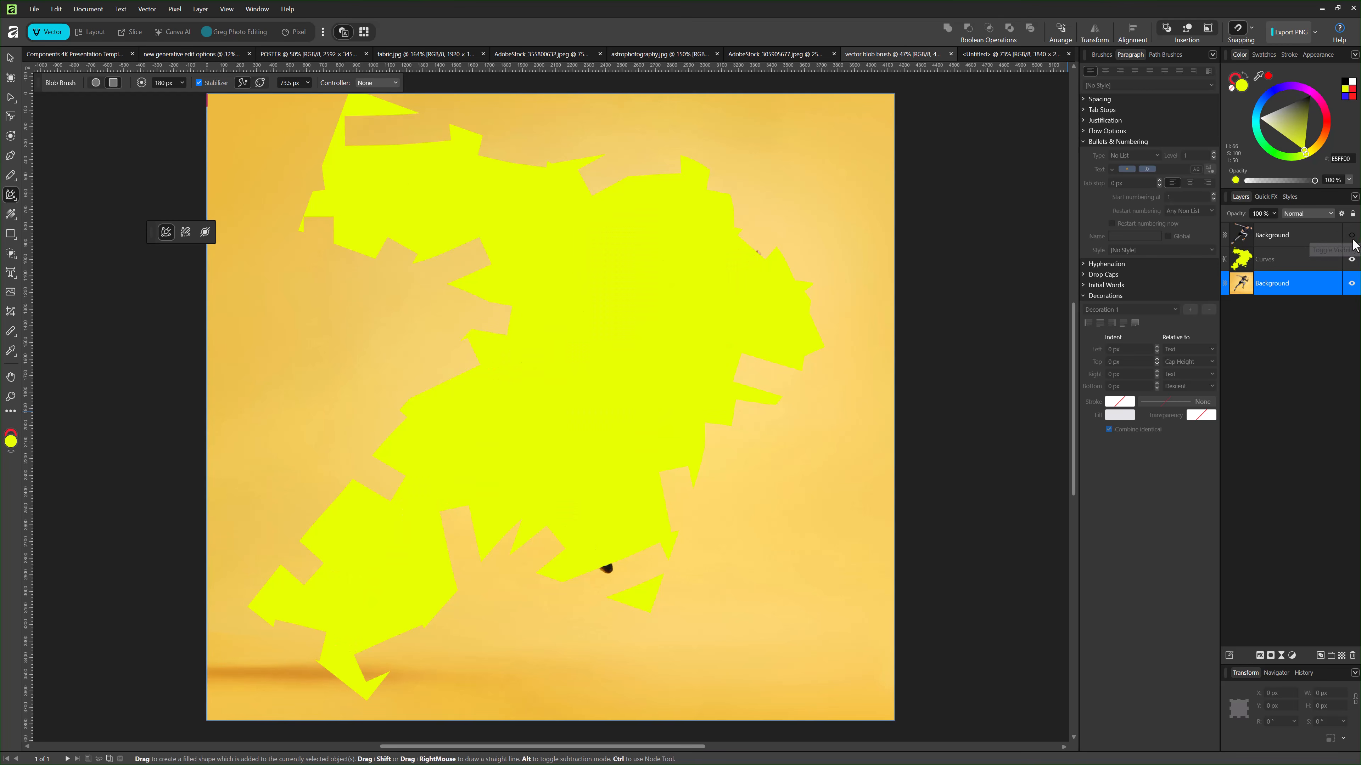
pyautogui.moveTo(1273, 260); pyautogui.dragTo(1246, 291)
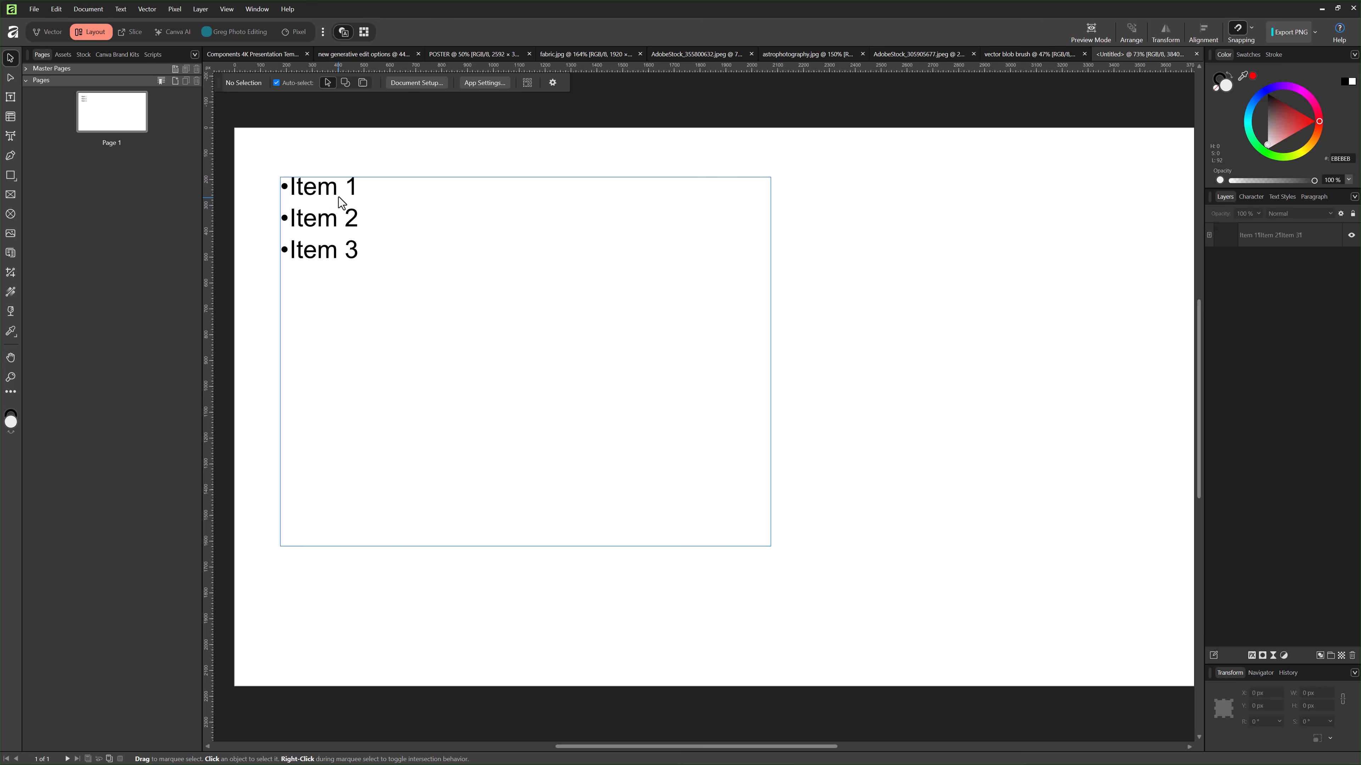
# Step: Select the text of the three bulleted items, Item 1 to Item 3, in the untitled document's text frame
pyautogui.doubleClick(315, 203)
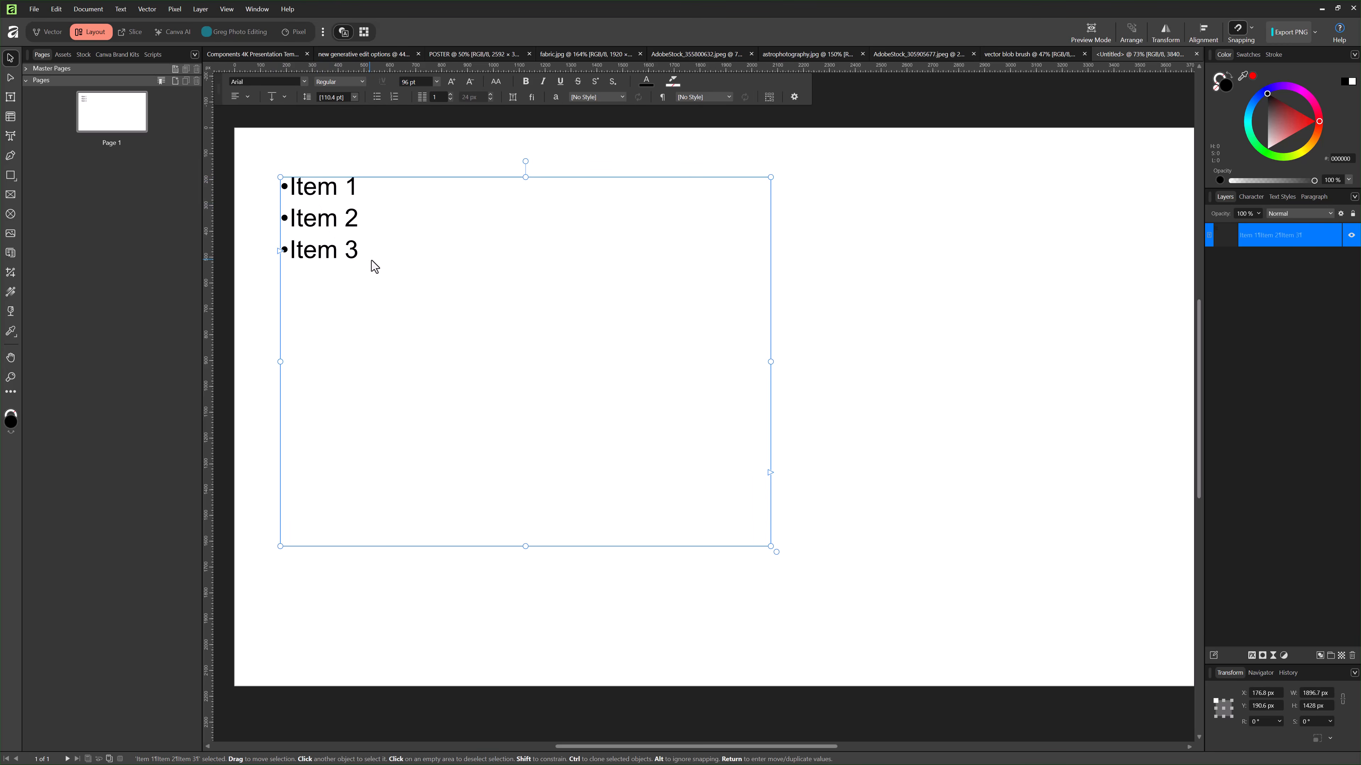
pyautogui.moveTo(376, 252); pyautogui.dragTo(283, 192)
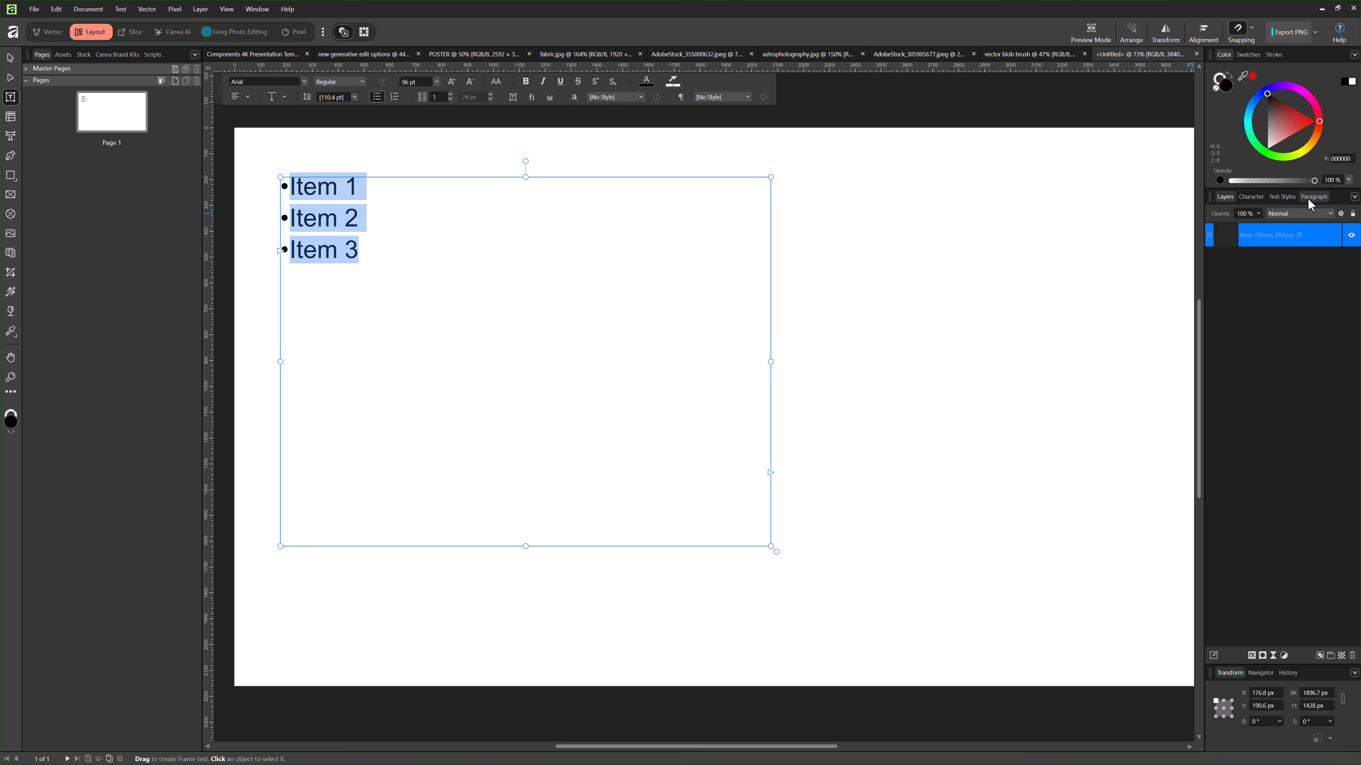
# Step: Detach the Paragraph settings over the page, enlarge them and expand the Bullets & Numbering options
pyautogui.moveTo(1308, 197)
pyautogui.mouseDown()
pyautogui.moveTo(1246, 232)
pyautogui.moveTo(900, 200)
pyautogui.moveTo(1151, 222)
pyautogui.moveTo(1314, 214)
pyautogui.moveTo(1311, 201)
pyautogui.mouseUp()
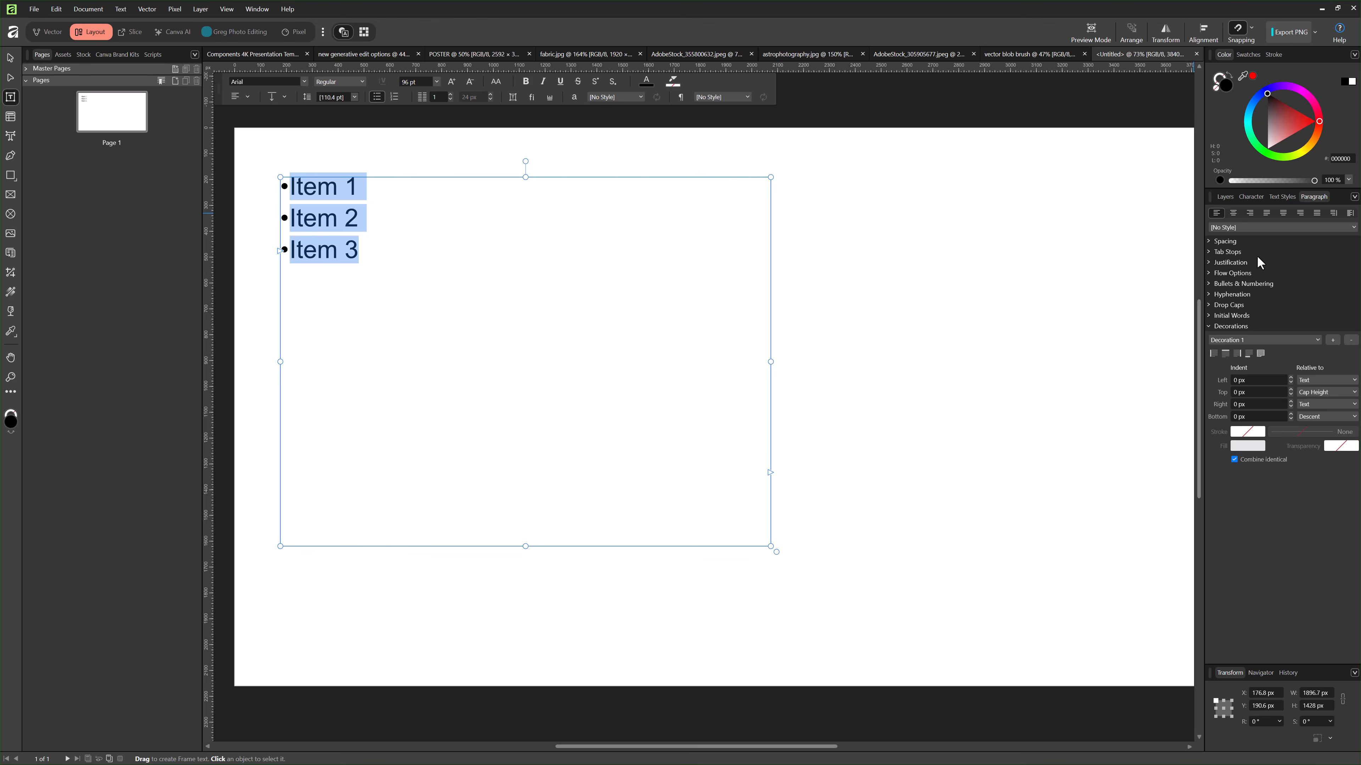
pyautogui.moveTo(1313, 193); pyautogui.dragTo(868, 152)
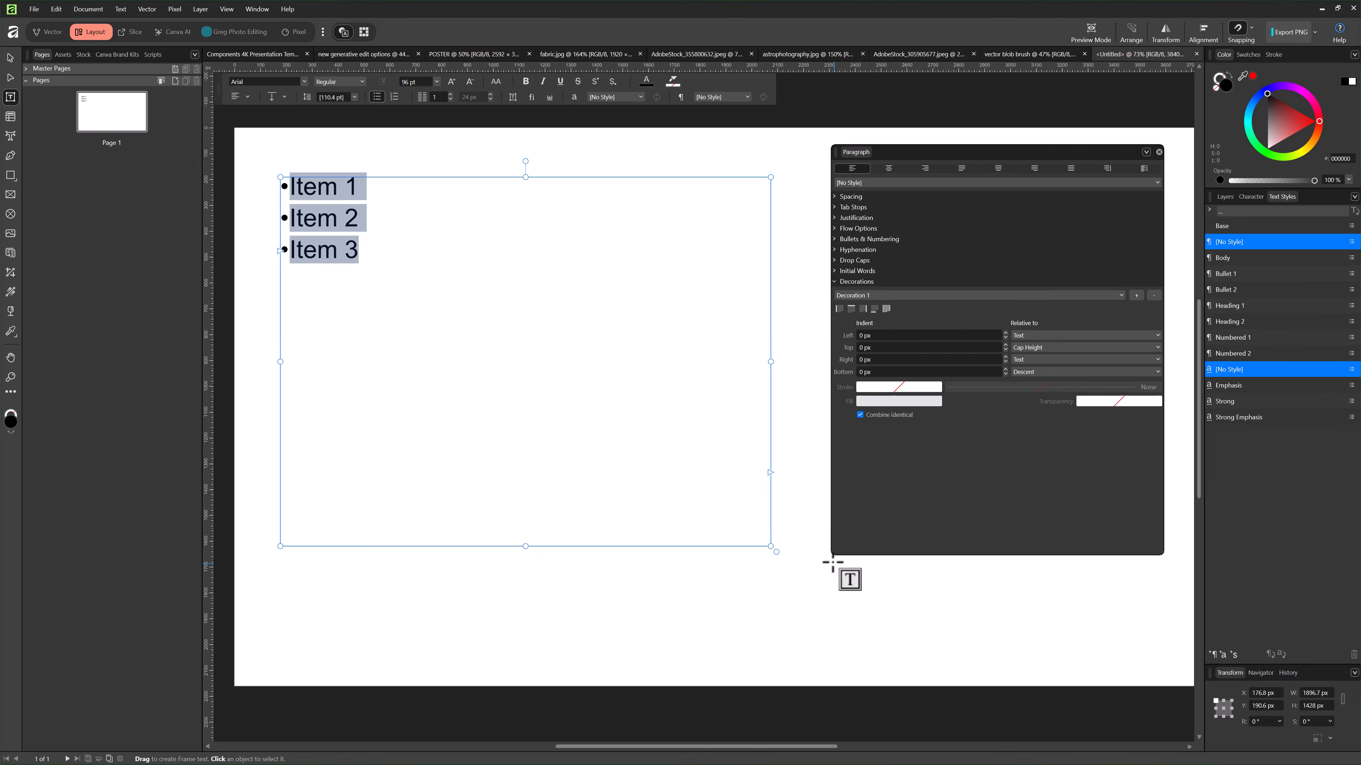
pyautogui.moveTo(834, 554); pyautogui.dragTo(795, 609)
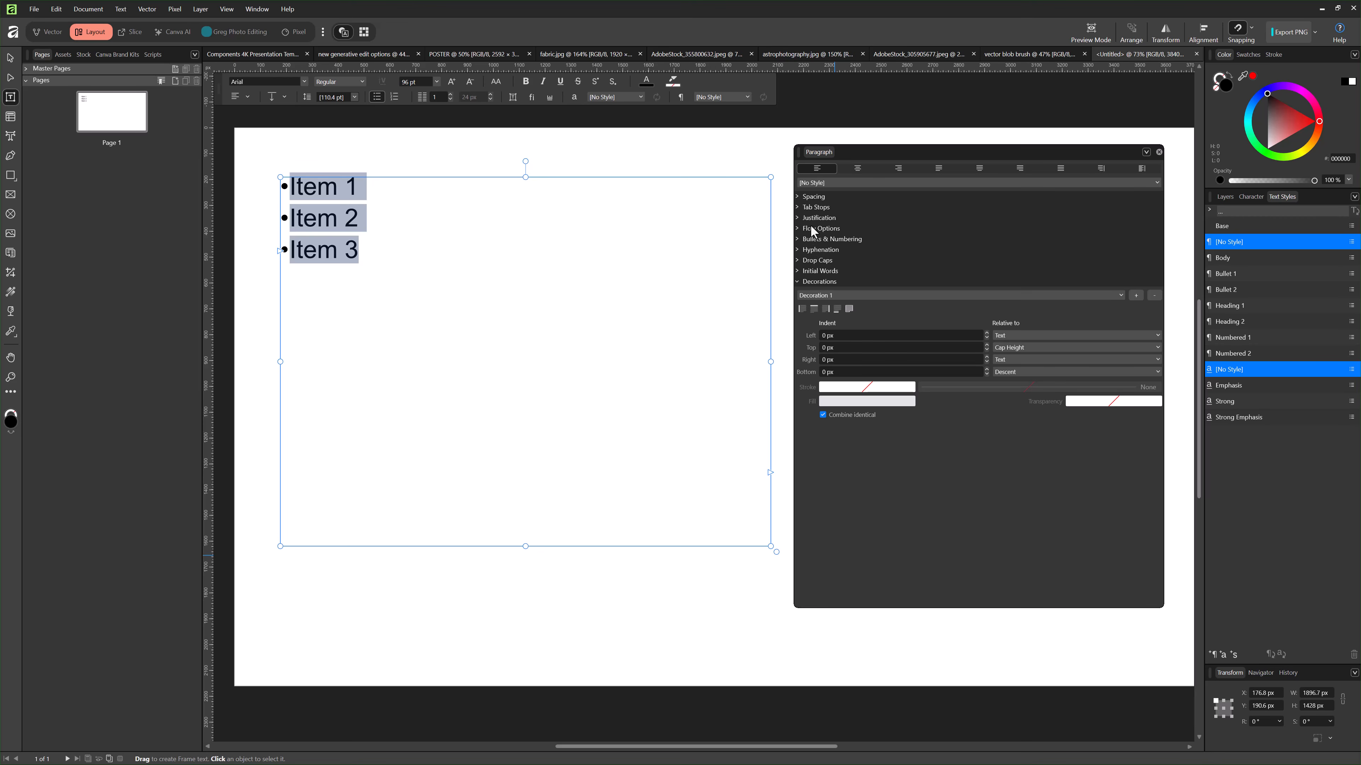
pyautogui.click(799, 239)
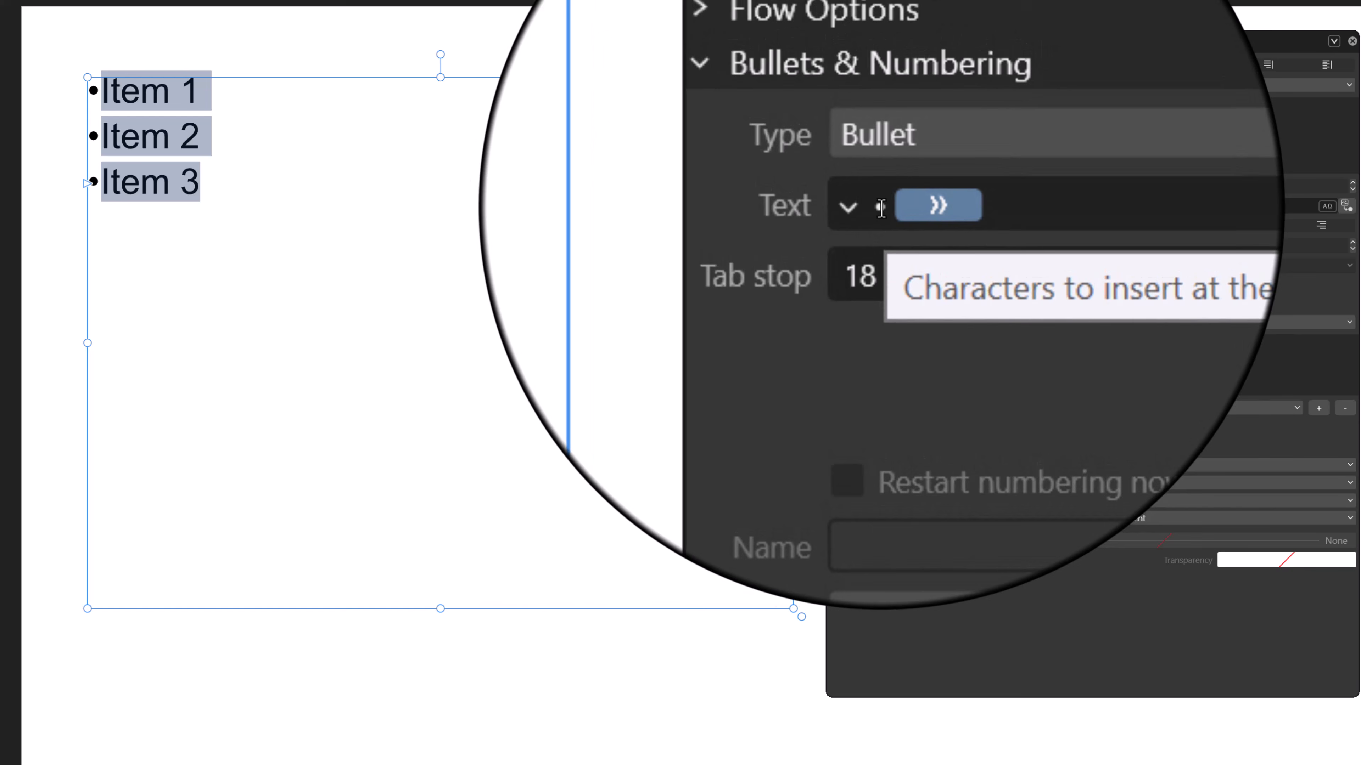
# Step: Add the White Bullet character to the selected list's bullet text and delete the solid round bullet from it
pyautogui.click(873, 207)
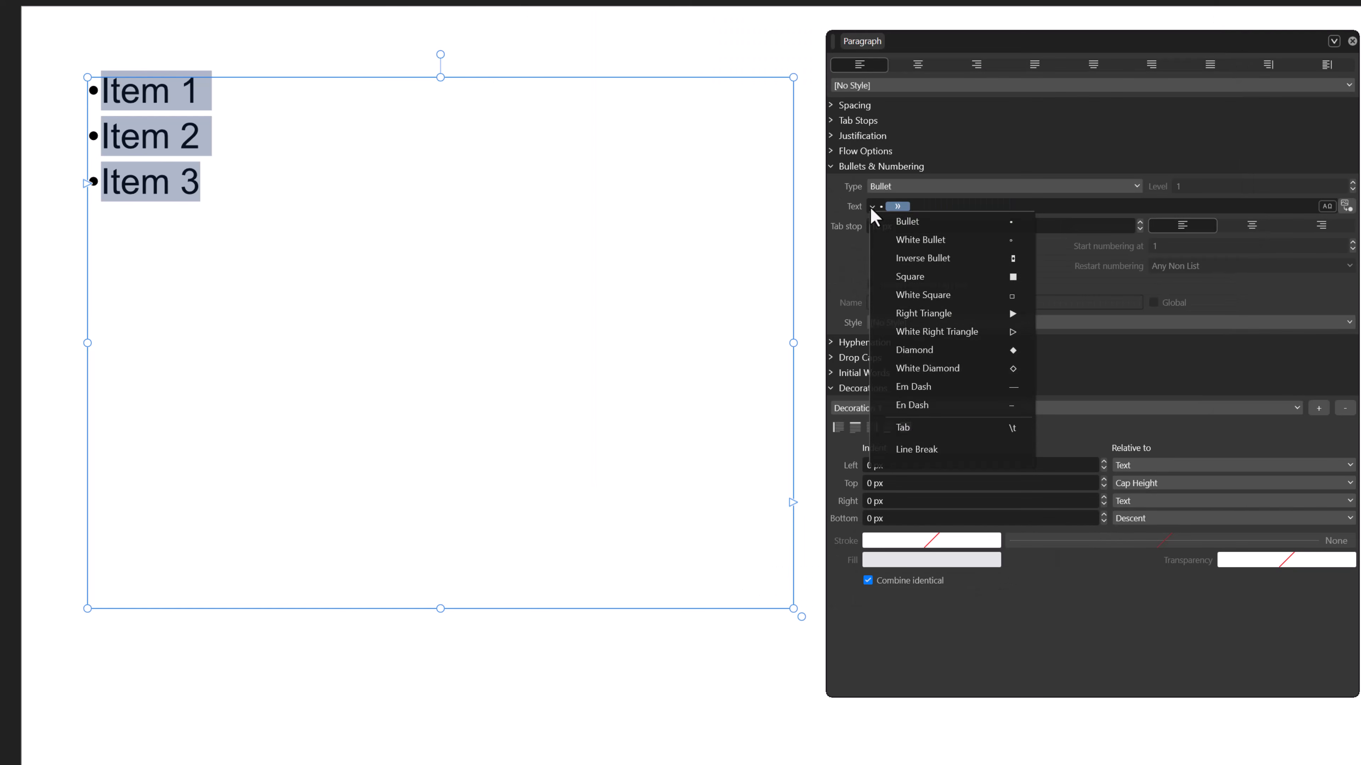
pyautogui.click(889, 237)
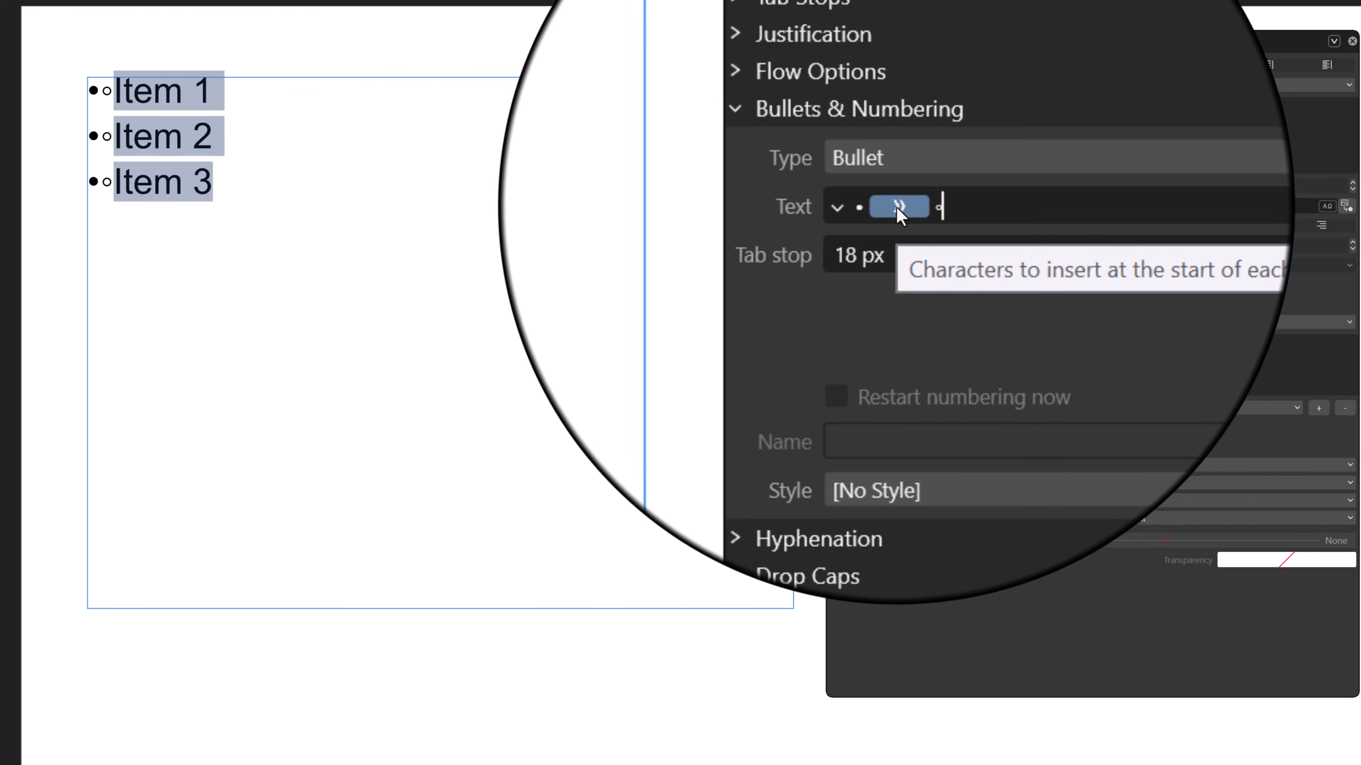
pyautogui.click(884, 209)
pyautogui.press('BackSpace')
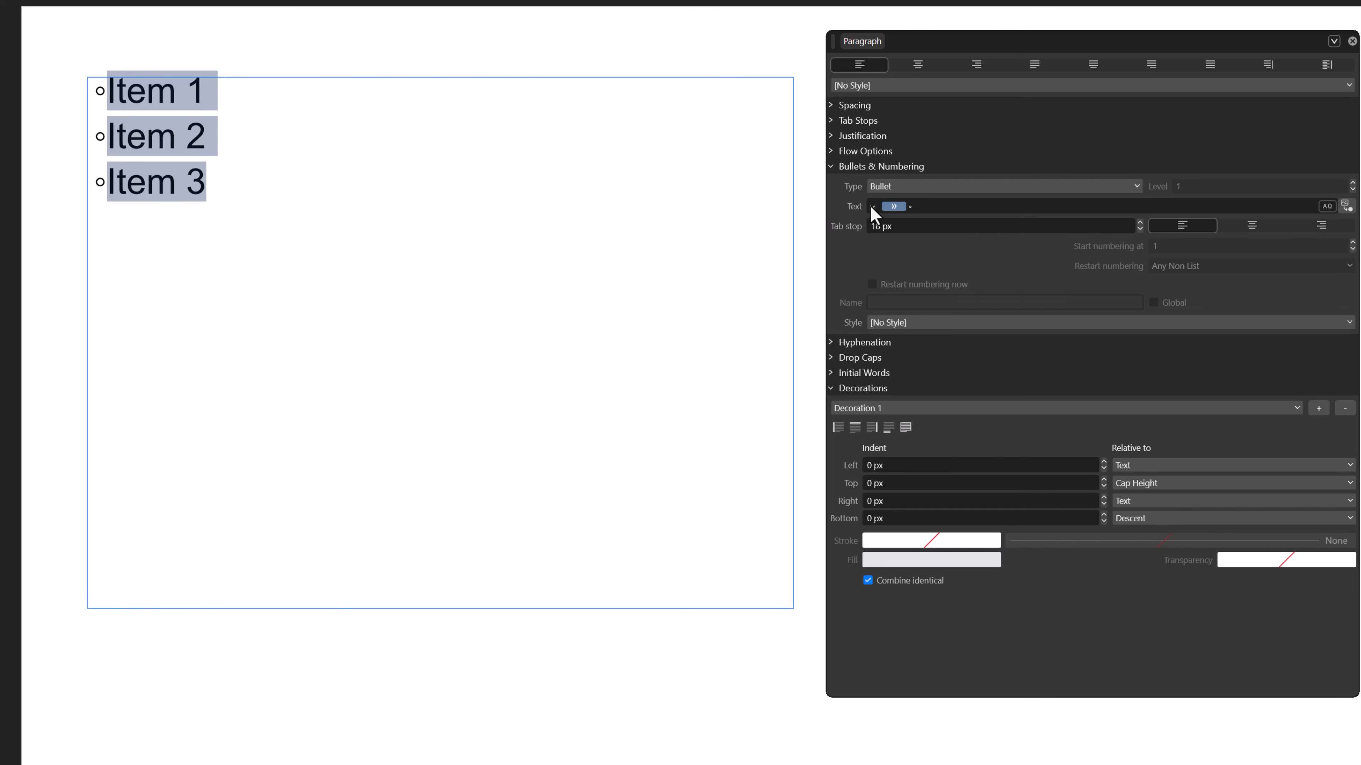
# Step: Add the Diamond character to the list's bullet text and delete the white bullet after the tab
pyautogui.click(872, 209)
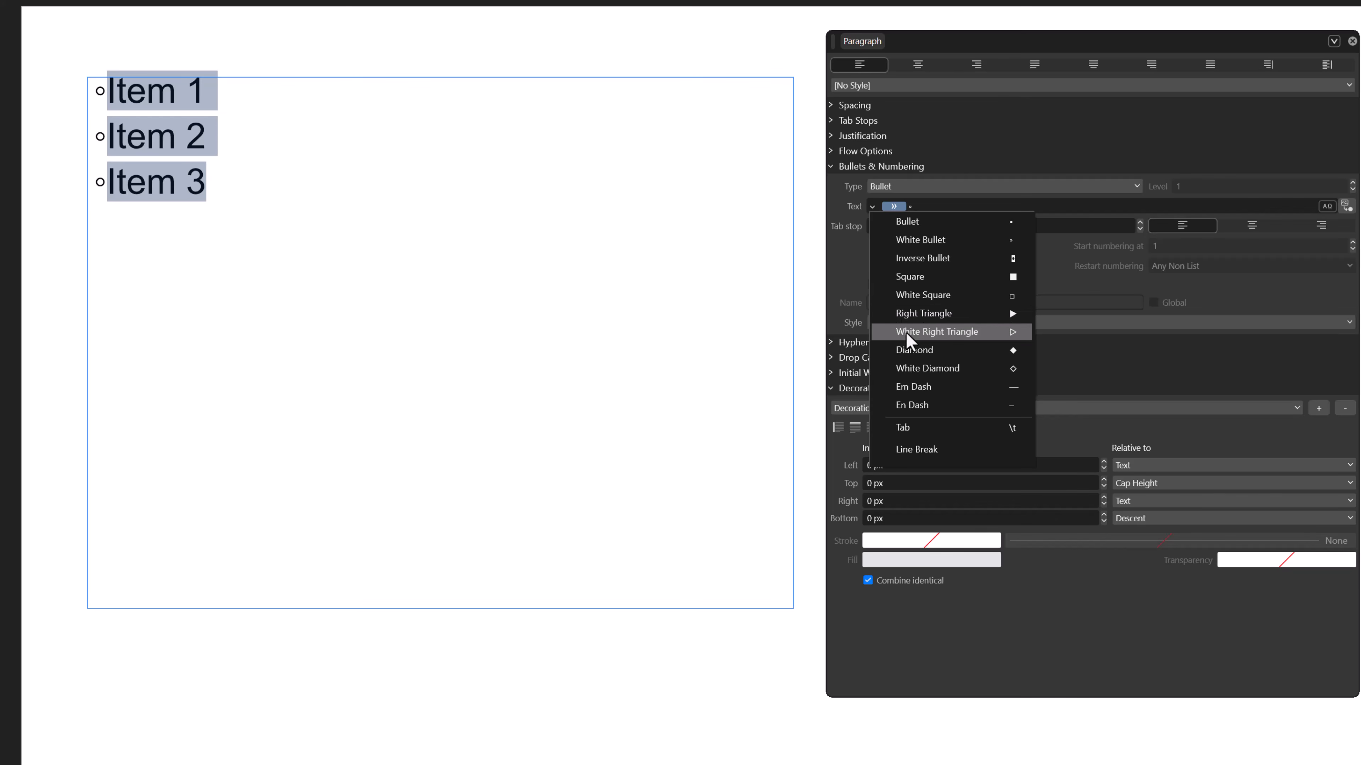
pyautogui.click(915, 353)
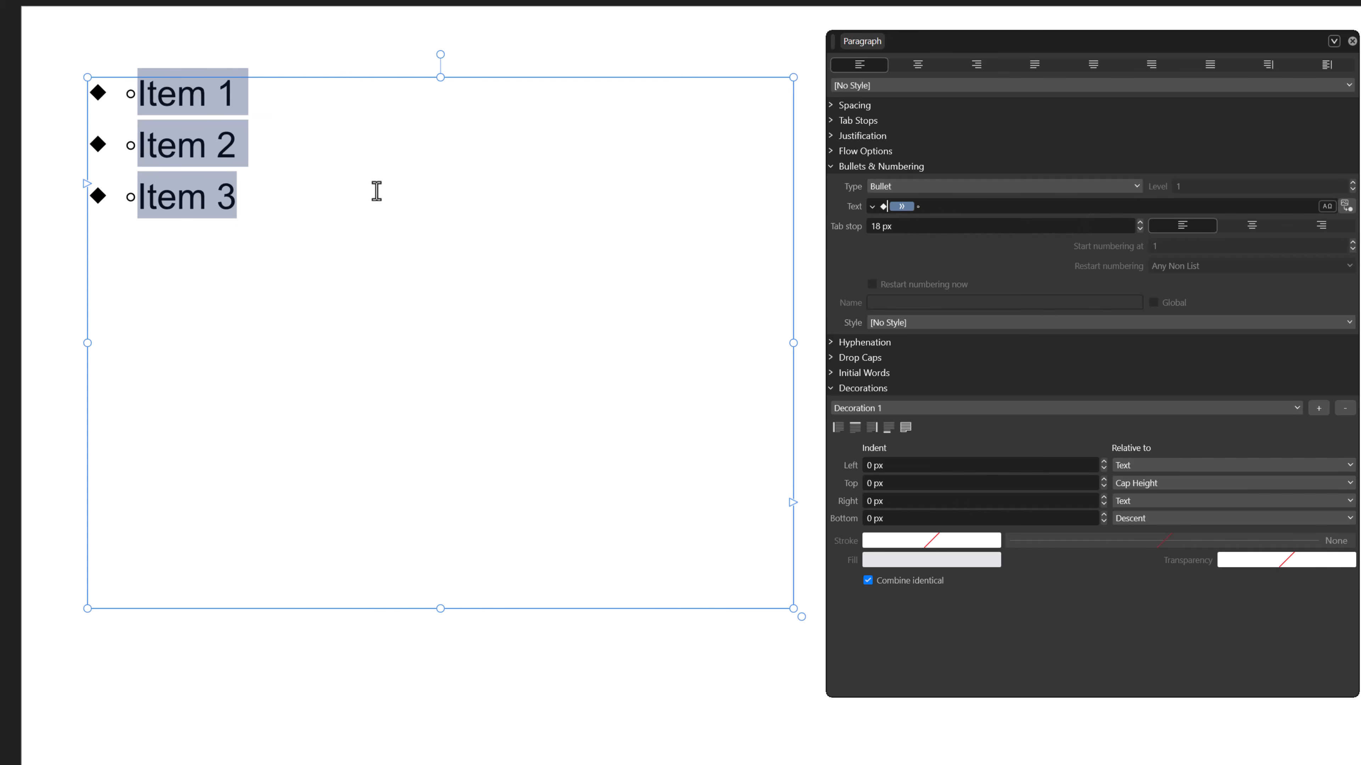
pyautogui.click(926, 205)
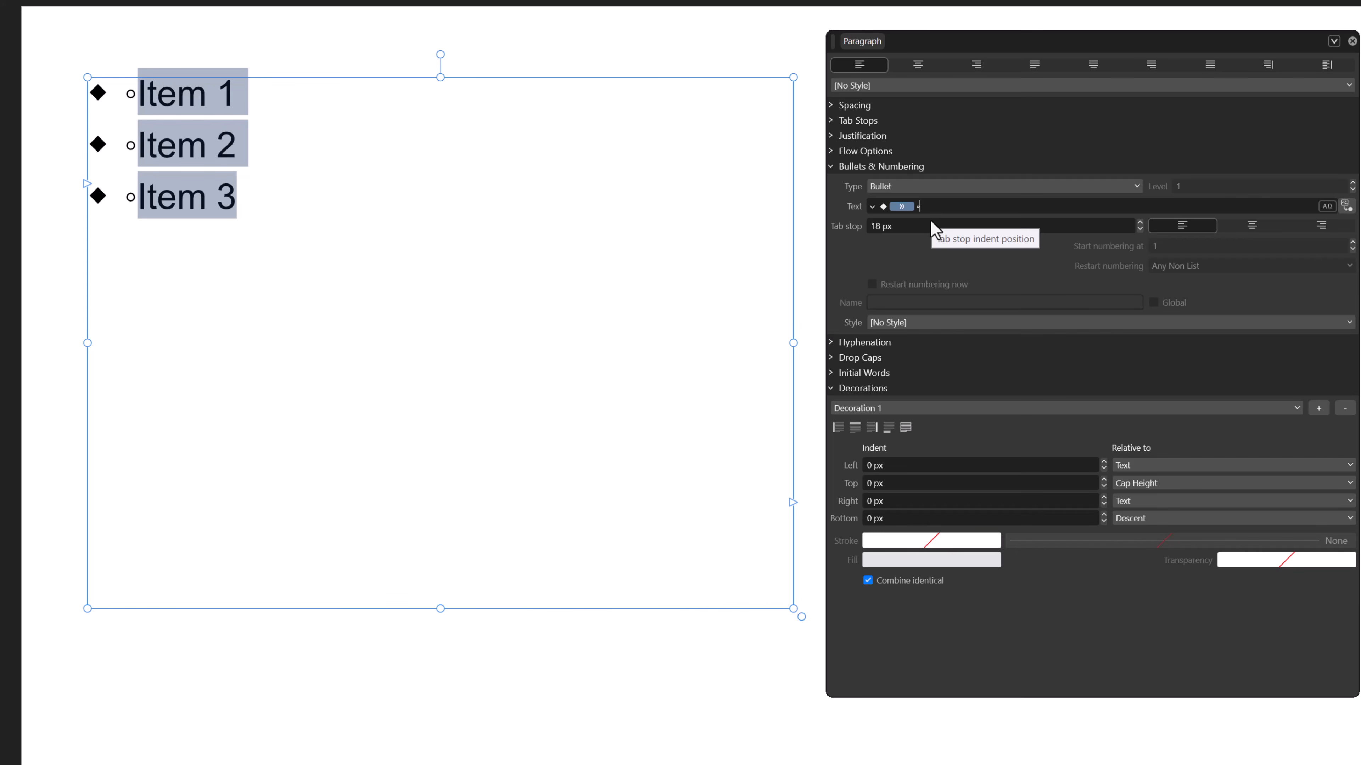
pyautogui.press('BackSpace')
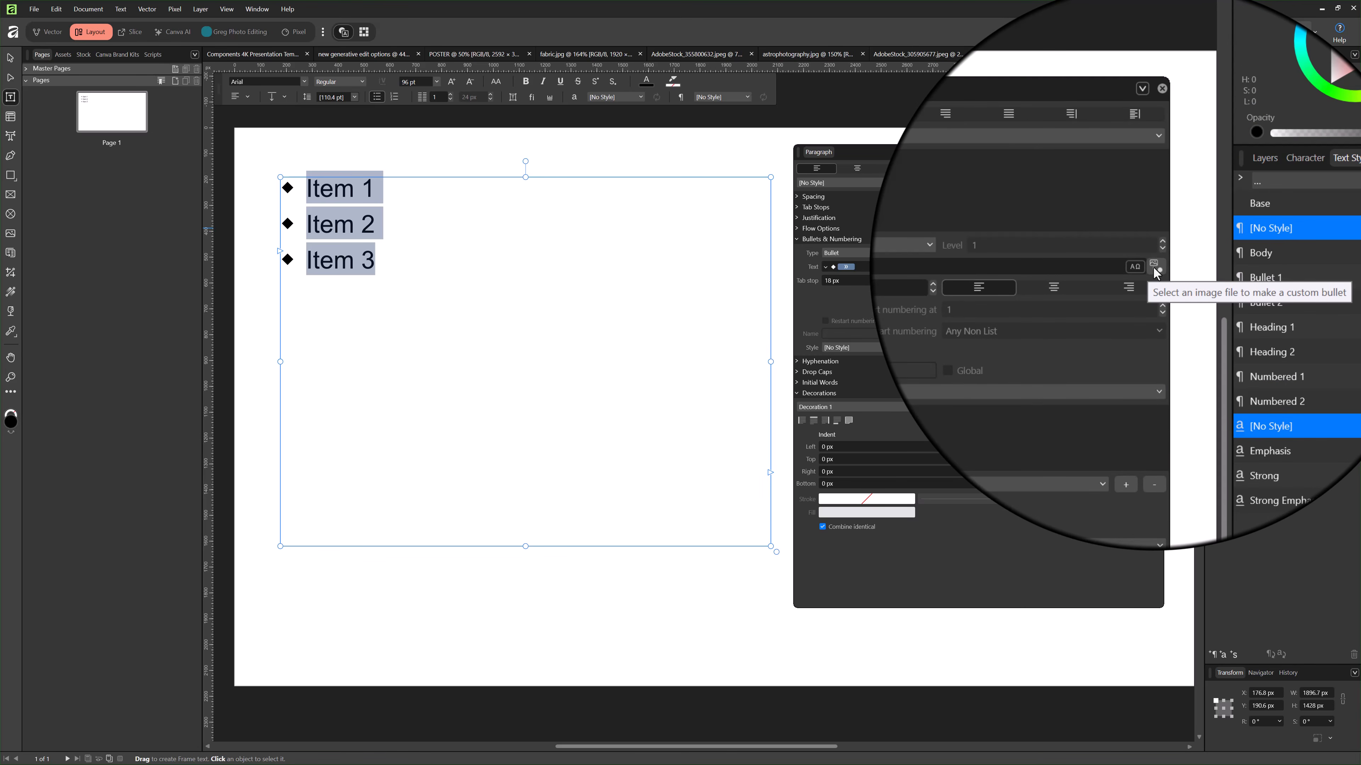
# Step: Use the cutout photo of the man holding a camera as the list's custom image bullet
pyautogui.click(1154, 268)
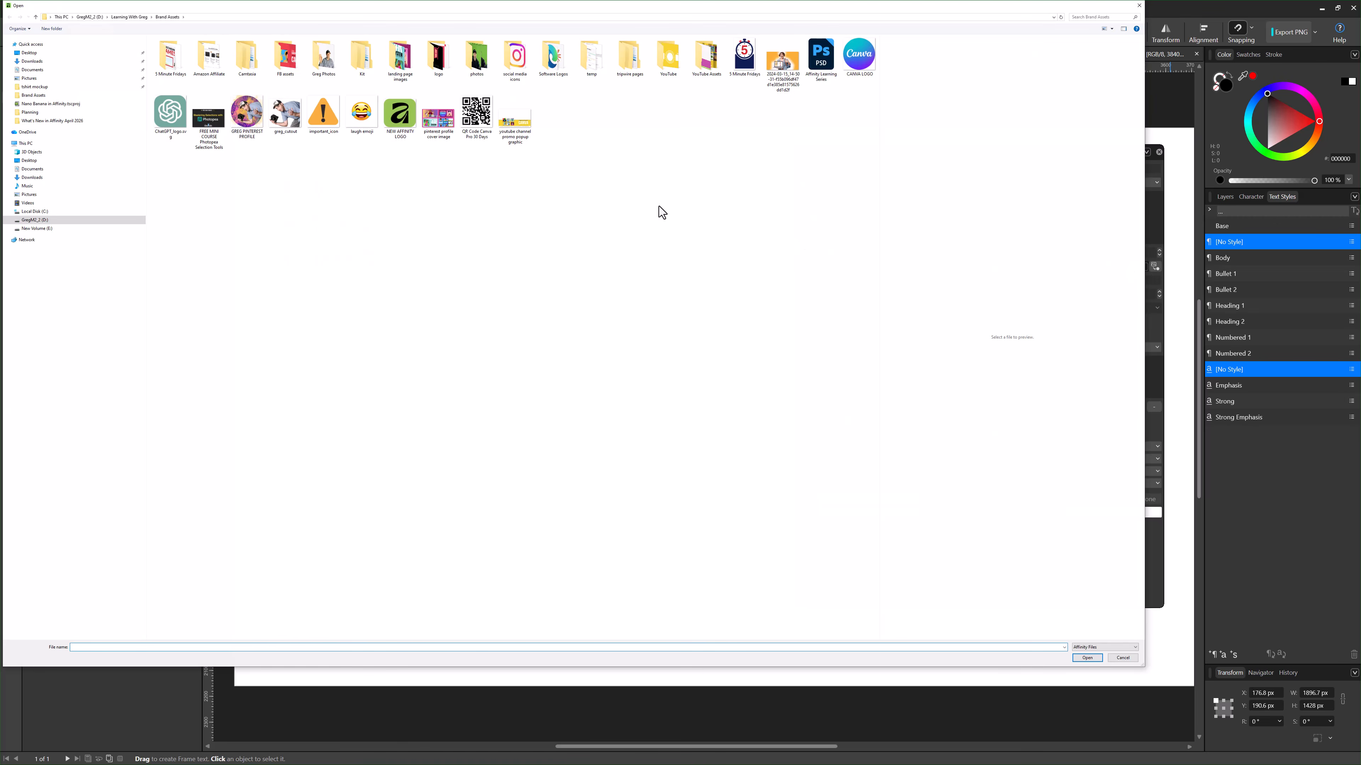
pyautogui.click(285, 122)
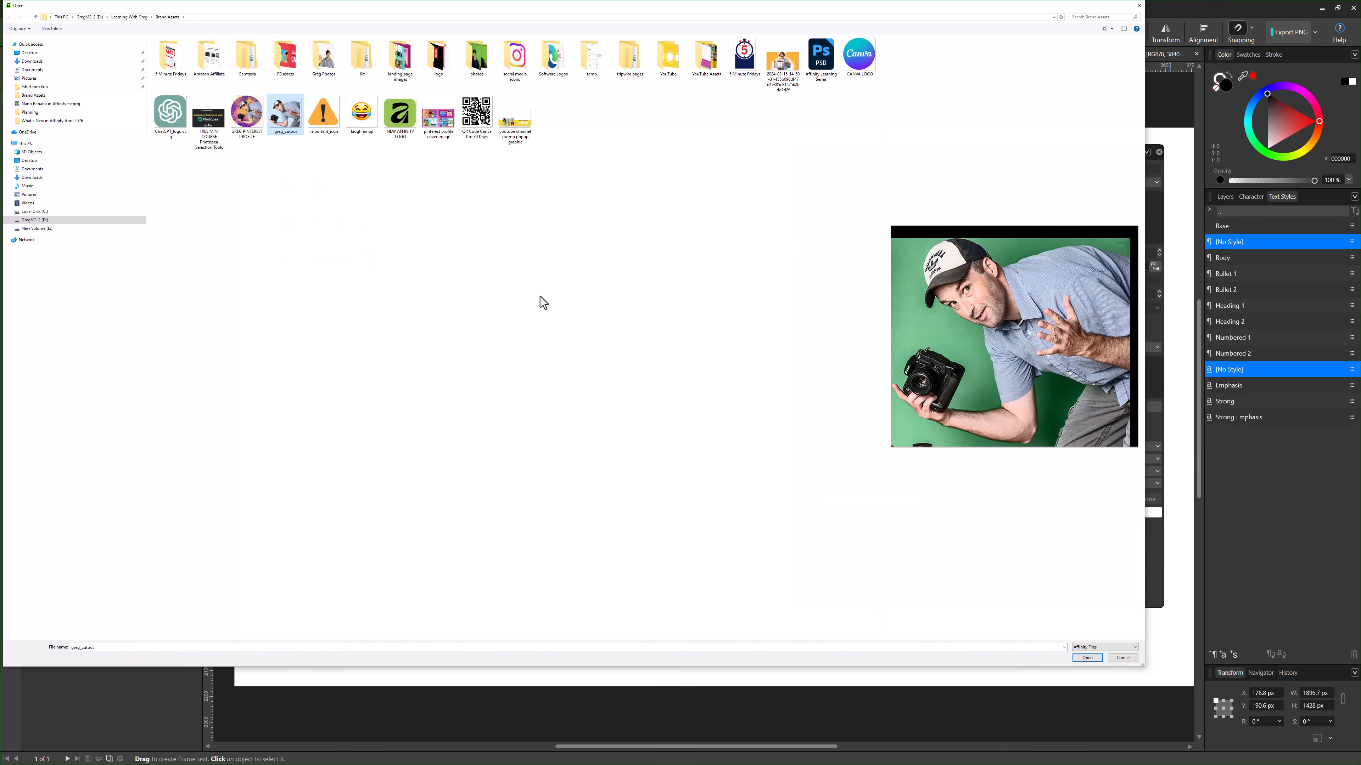
pyautogui.click(1086, 658)
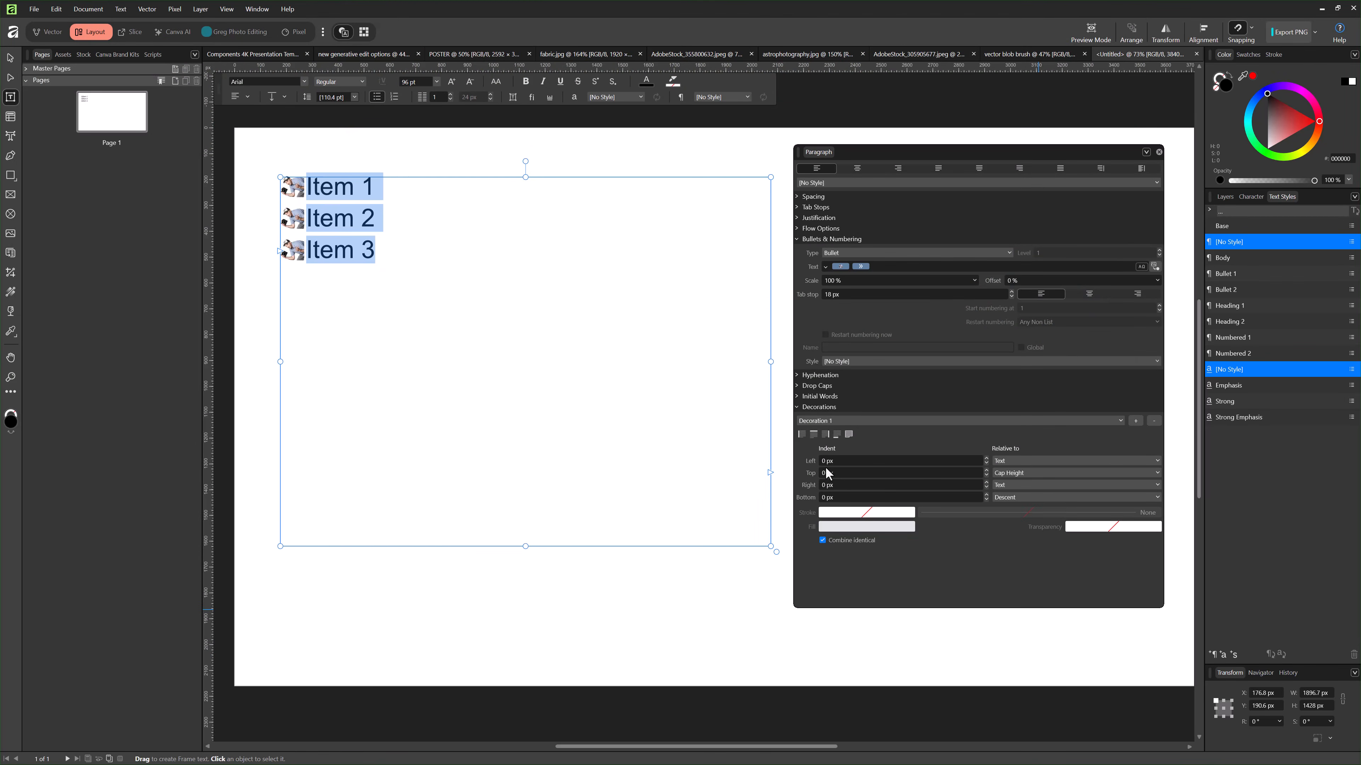
# Step: Replace the list's custom bullet image with the laugh emoji file
pyautogui.click(1154, 268)
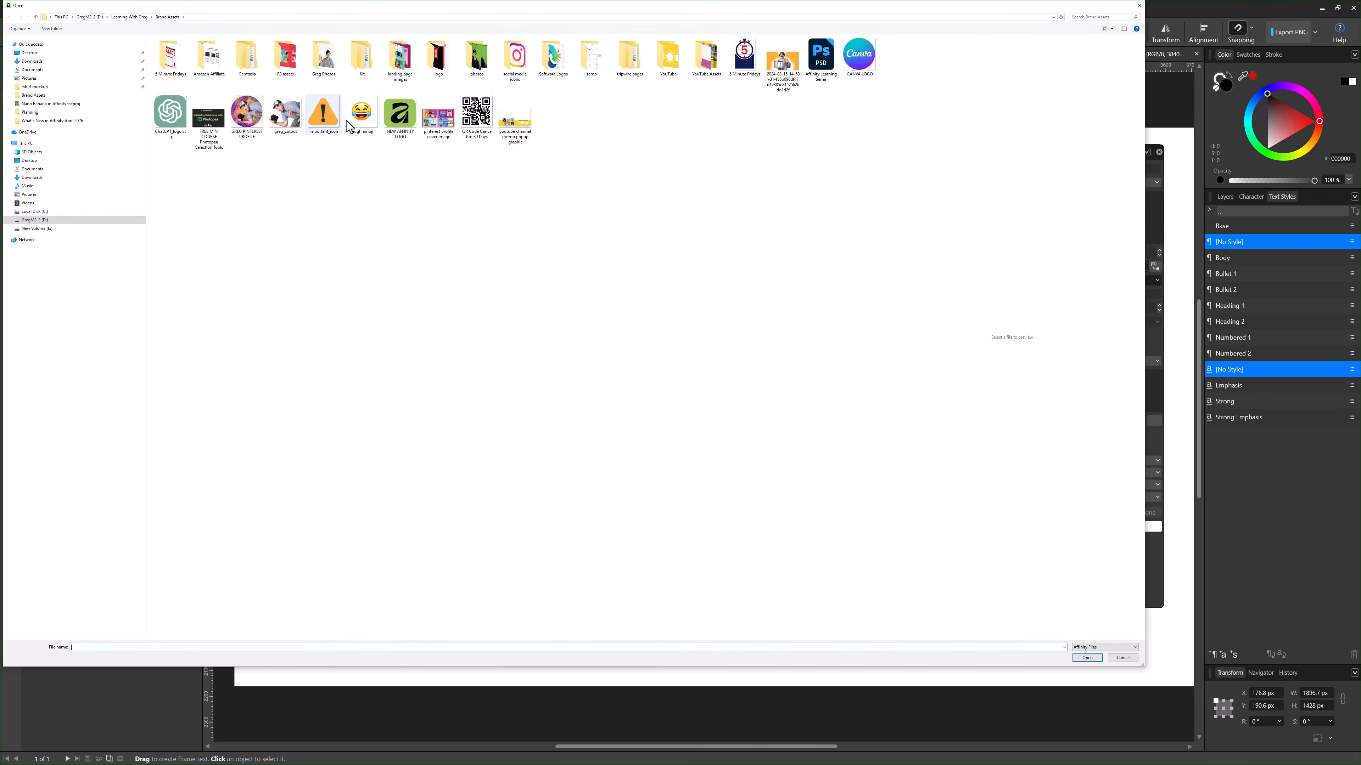
pyautogui.click(348, 126)
pyautogui.click(1085, 658)
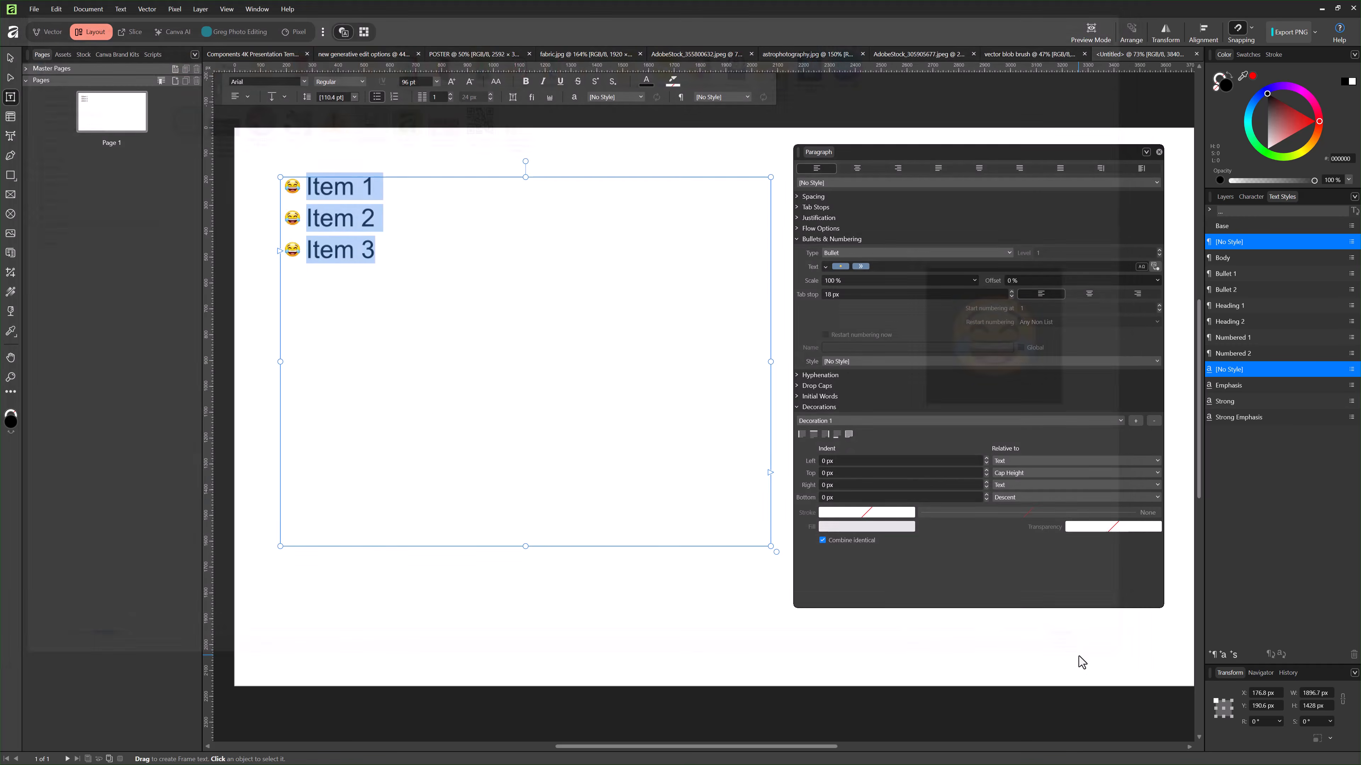
# Step: Set the font size of all three list items to 288 pt and close the floating Paragraph settings
pyautogui.moveTo(369, 332); pyautogui.dragTo(258, 173)
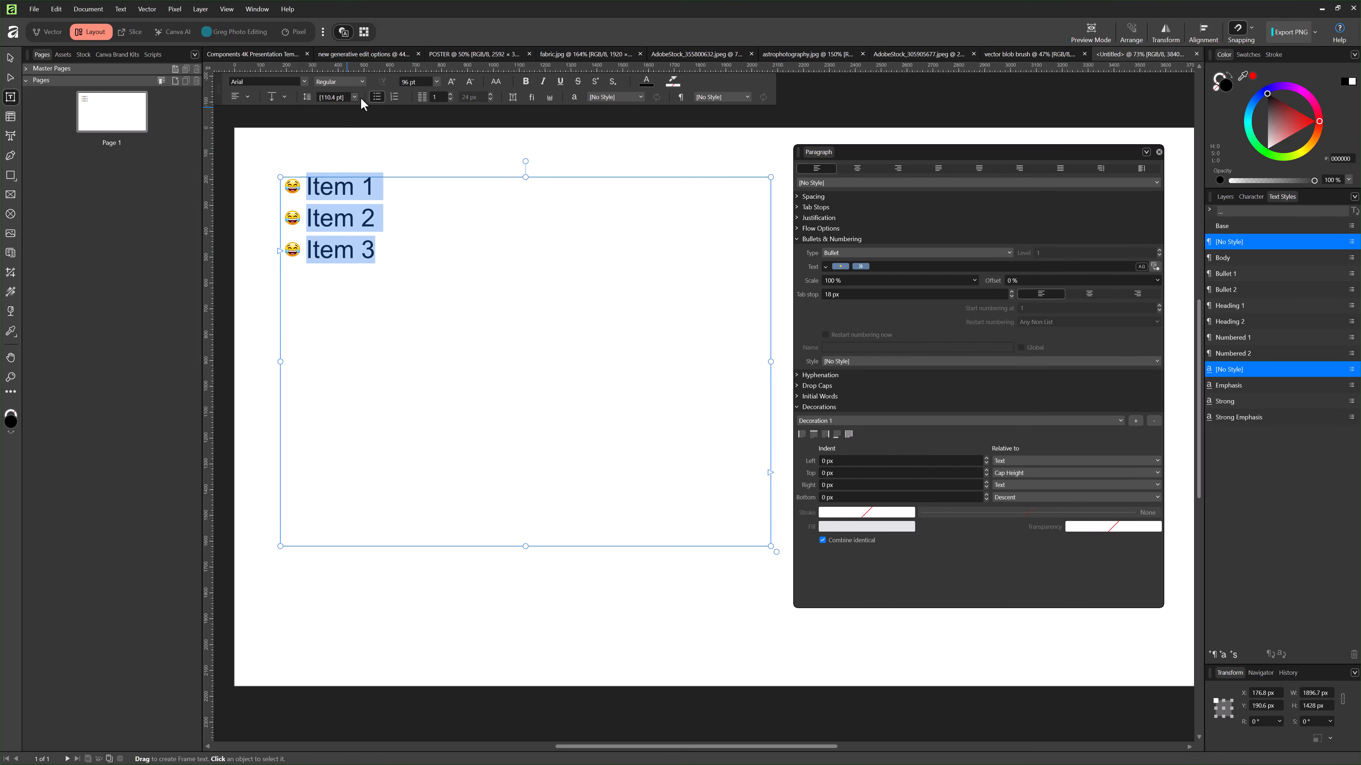
pyautogui.click(435, 80)
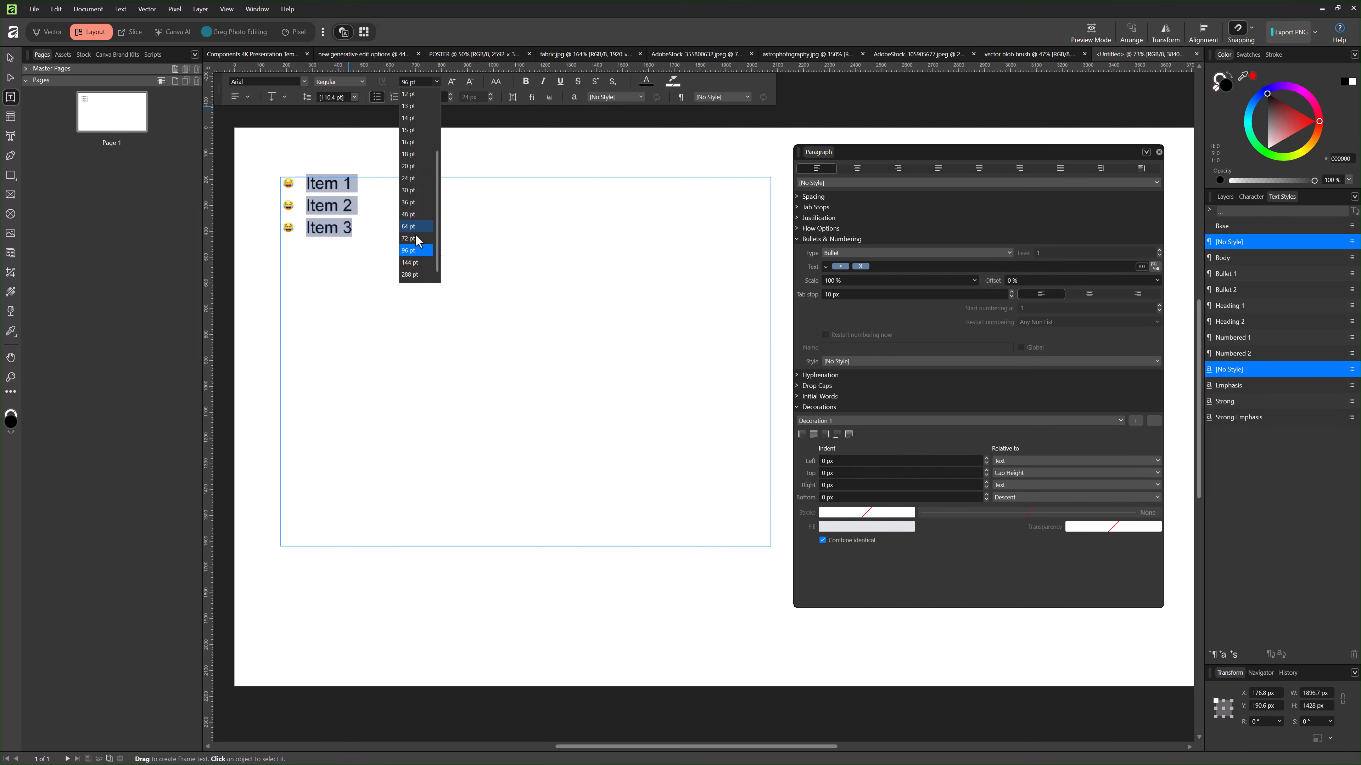
pyautogui.click(414, 275)
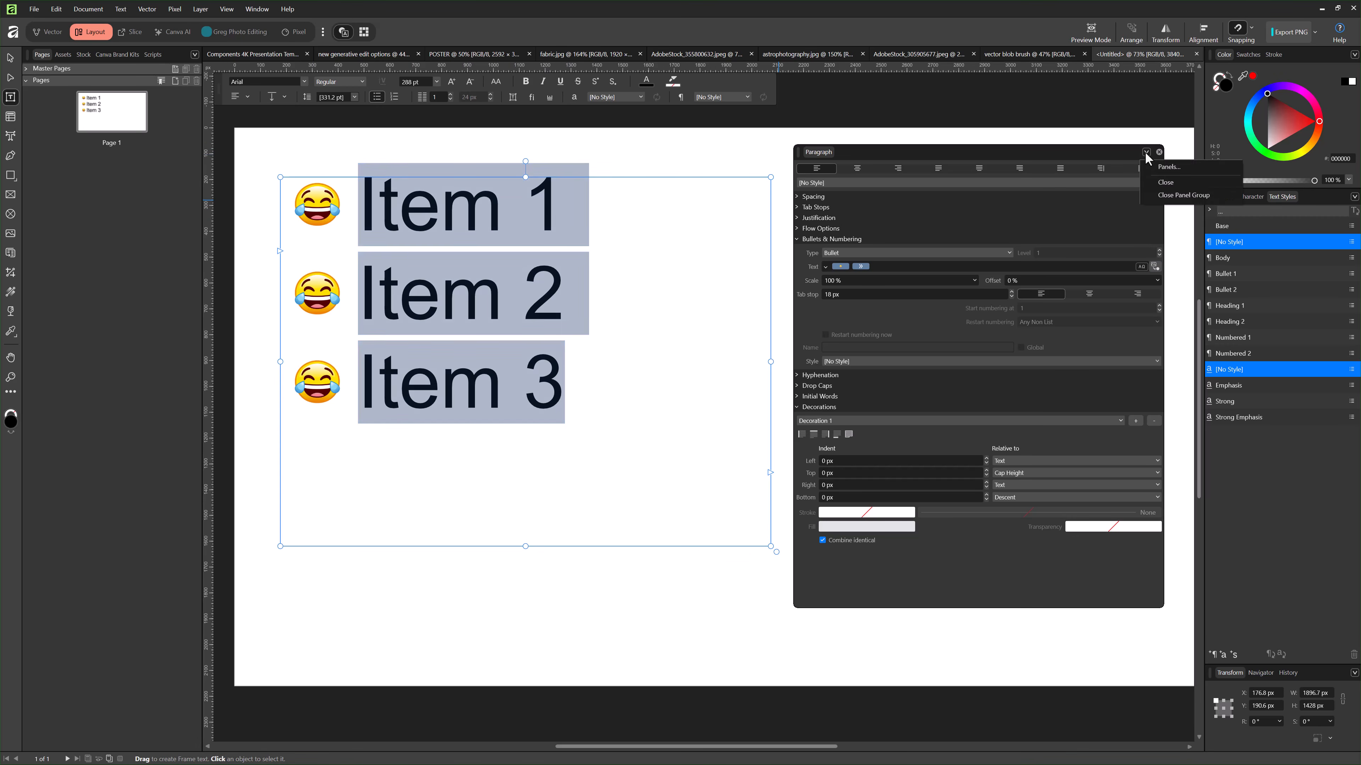
pyautogui.click(1158, 152)
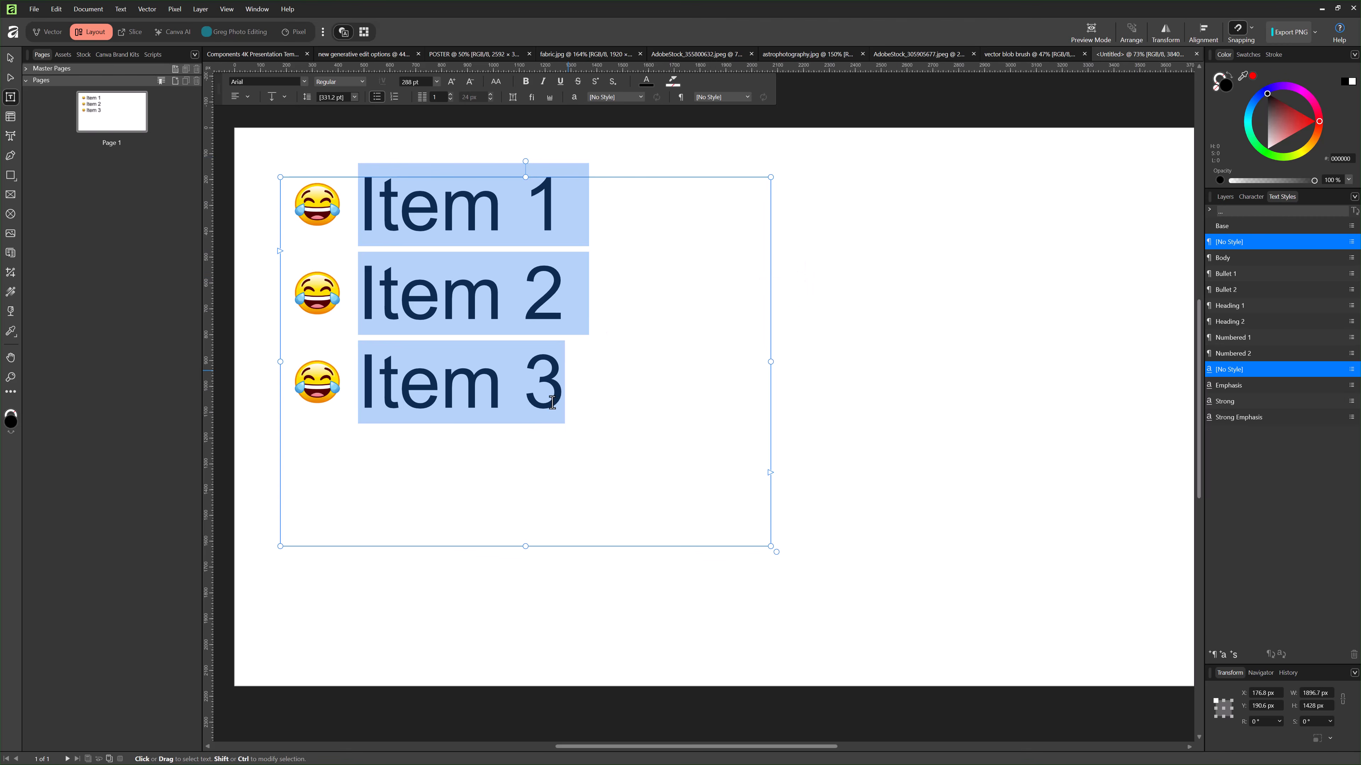
# Step: Add a fourth bulleted entry, "Item 4", after Item 3 in the list
pyautogui.click(598, 410)
pyautogui.press('Return')
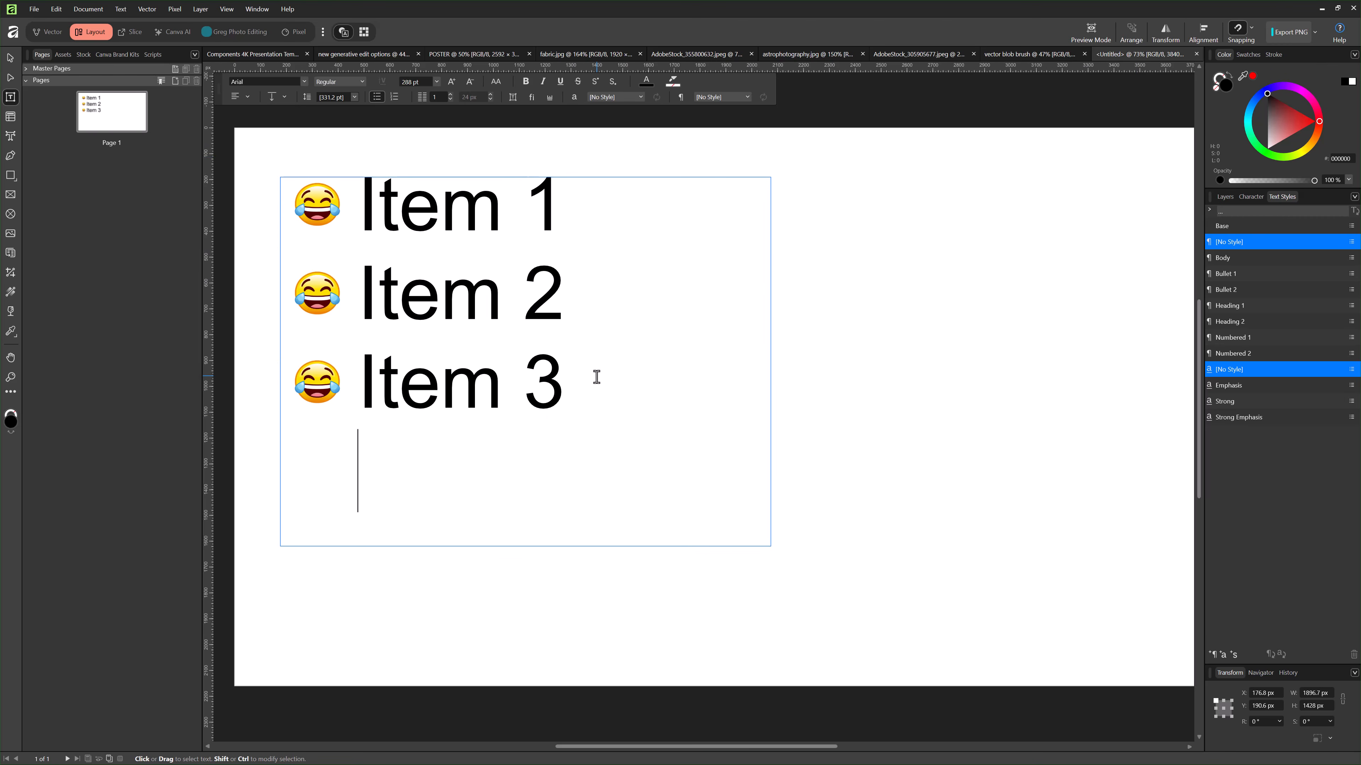
pyautogui.write('Item 4')
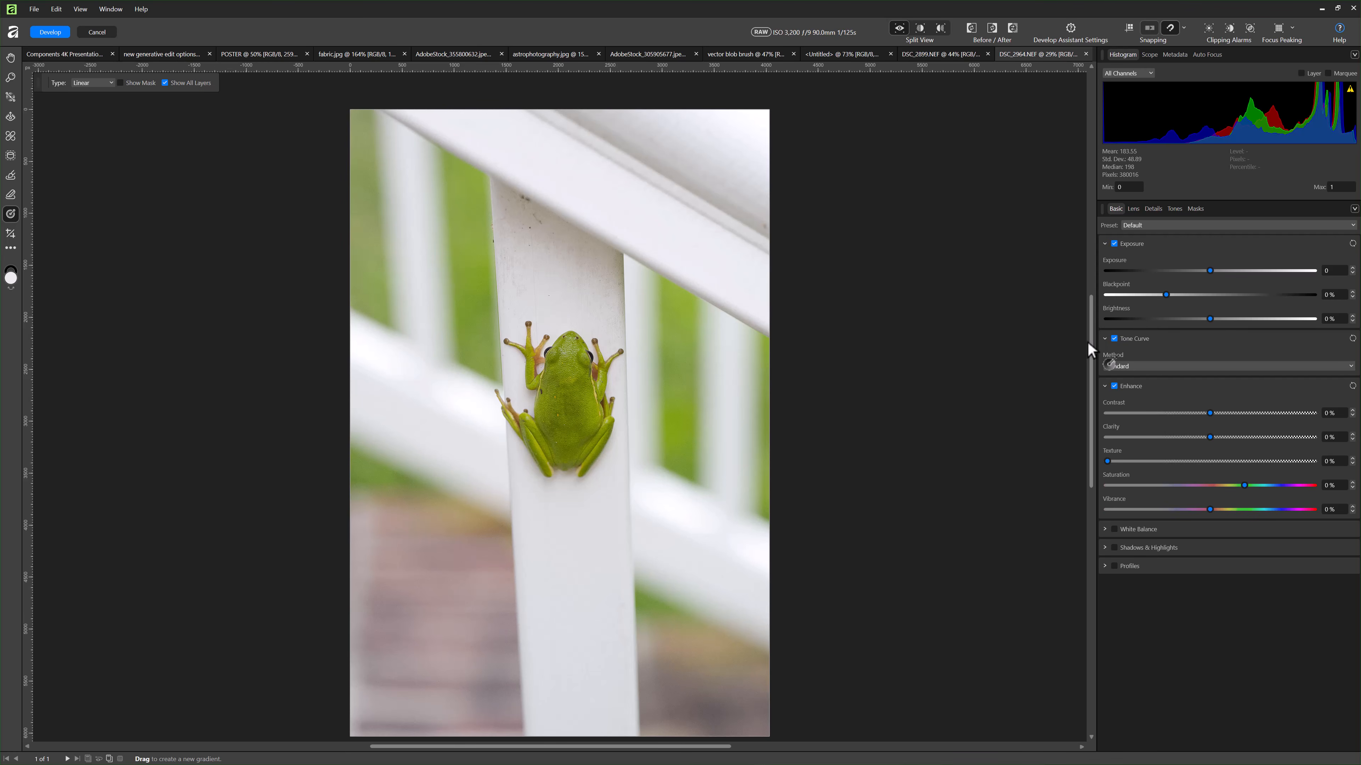
# Step: Try lowering the whole frog photo's exposure to about -0.953 and reset it to its default
pyautogui.moveTo(1208, 271); pyautogui.dragTo(1189, 271)
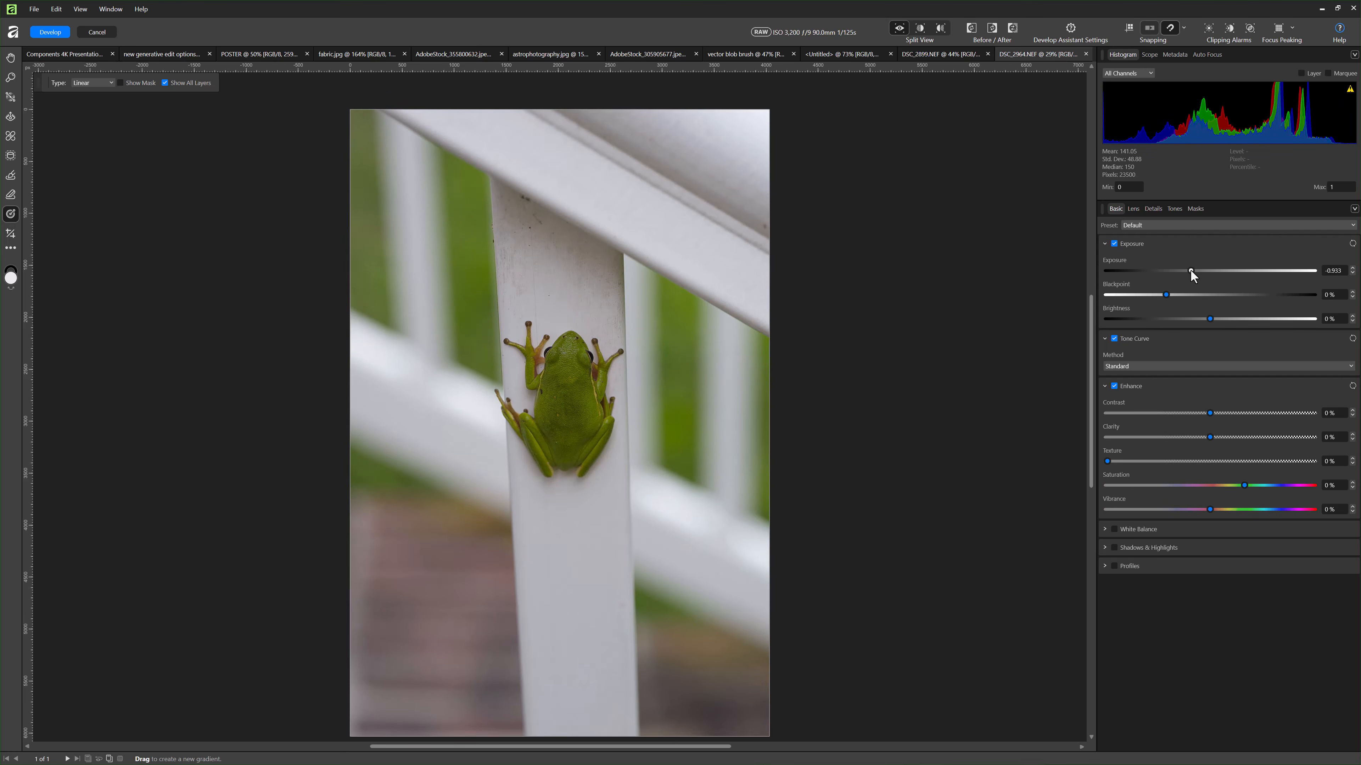
pyautogui.doubleClick(1191, 271)
pyautogui.doubleClick(1191, 271)
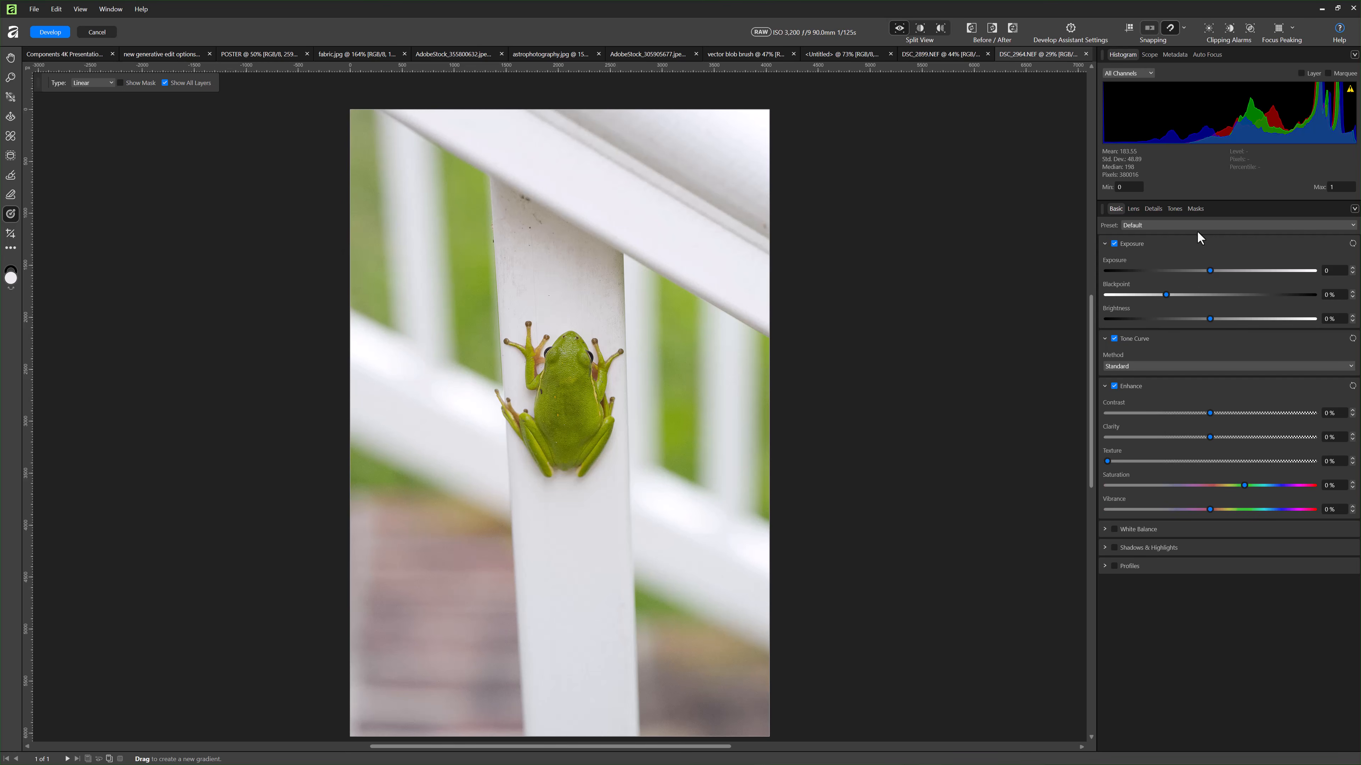
# Step: Add a linear gradient mask from the post's lower part up to the frog's body and lower its exposure to about -1.961
pyautogui.click(1196, 208)
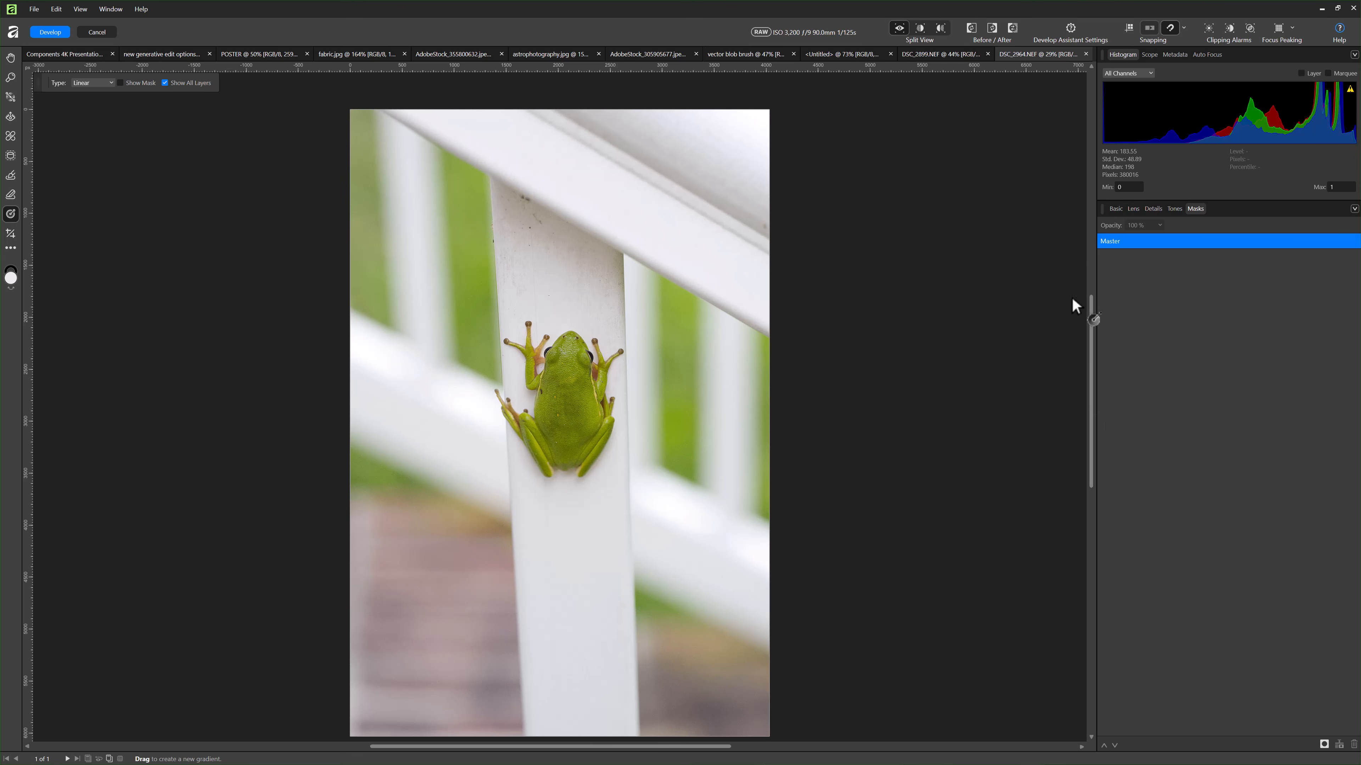
pyautogui.click(1116, 209)
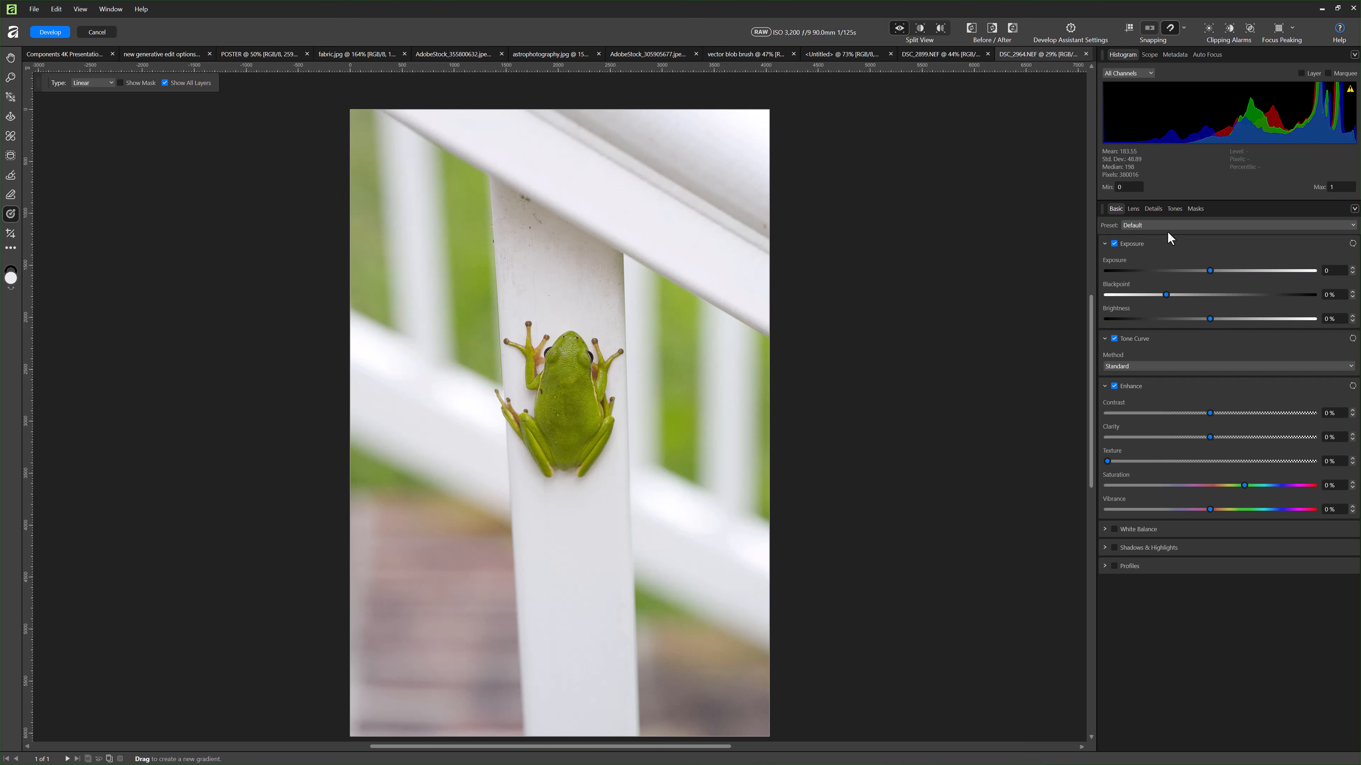
pyautogui.click(1195, 209)
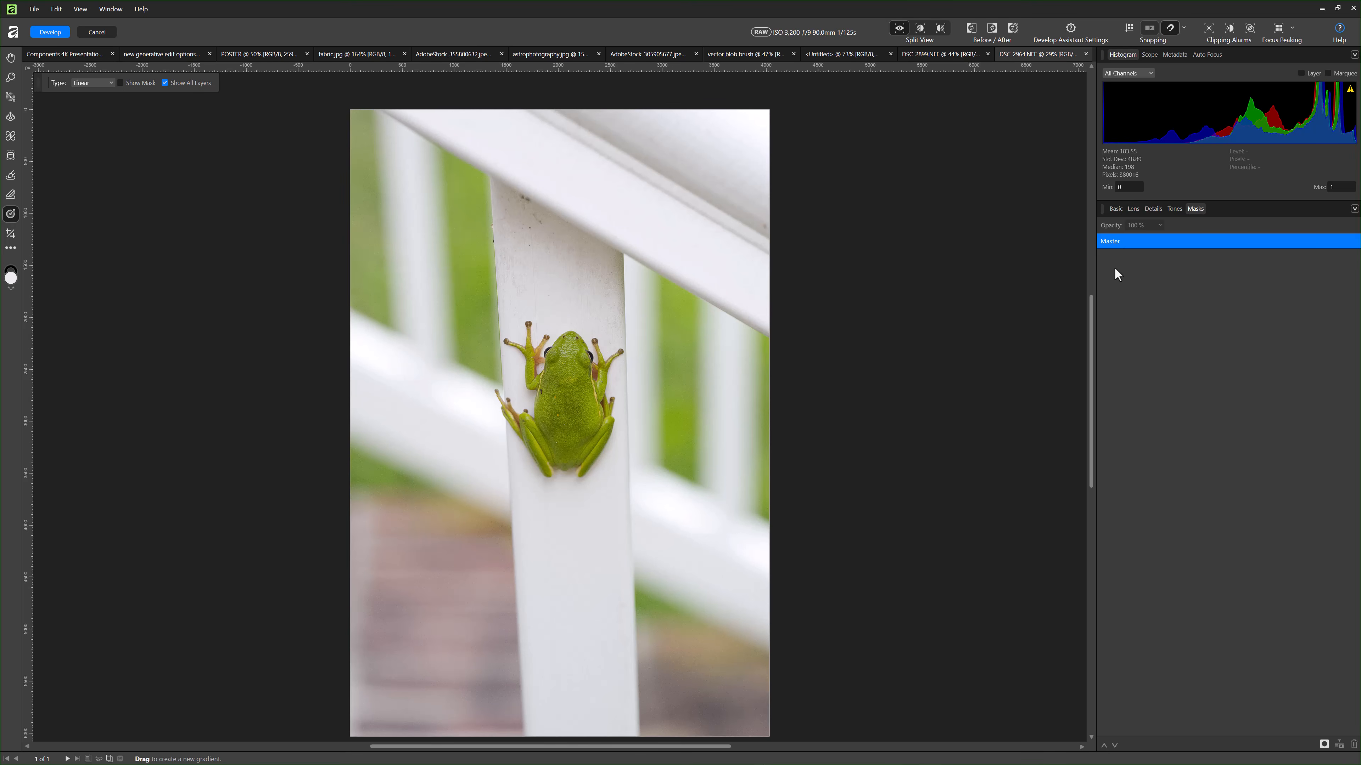
pyautogui.click(1323, 744)
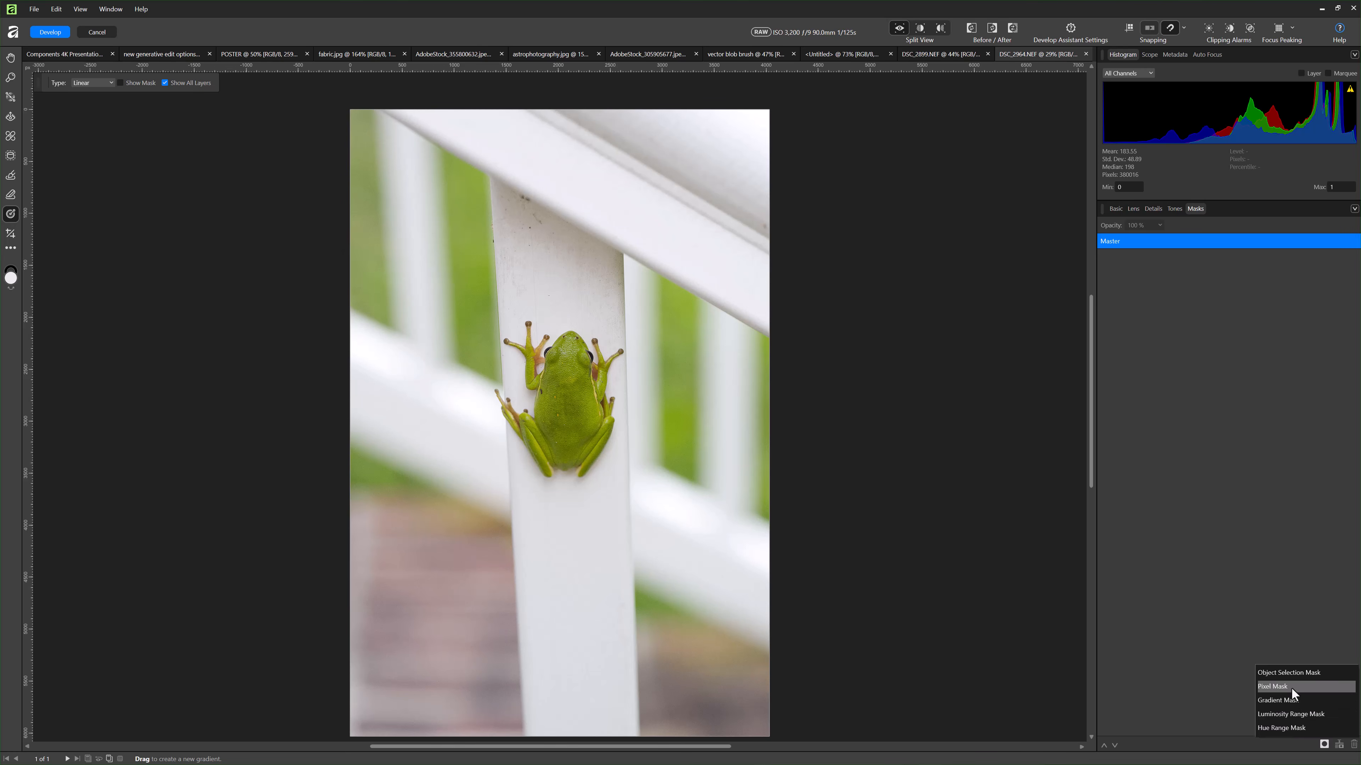
pyautogui.click(1279, 702)
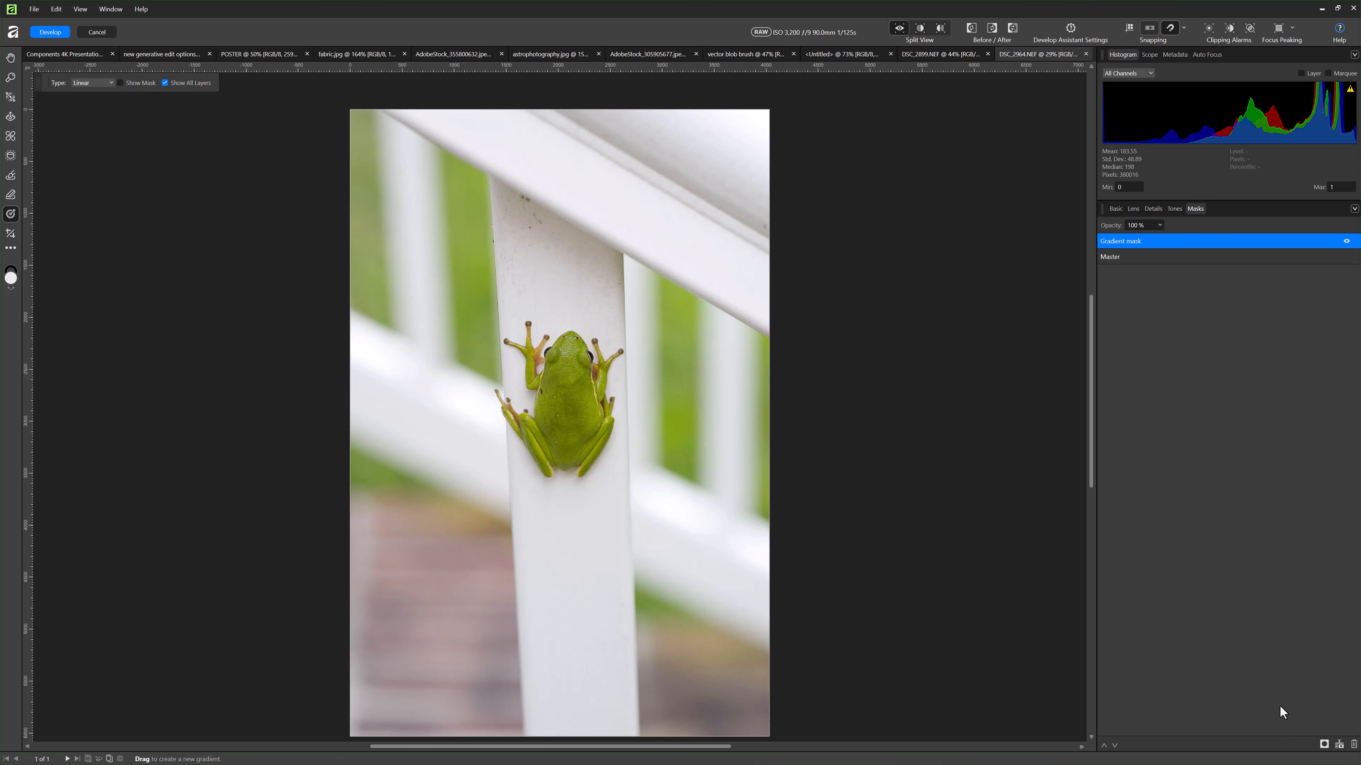
pyautogui.moveTo(560, 634); pyautogui.dragTo(558, 421)
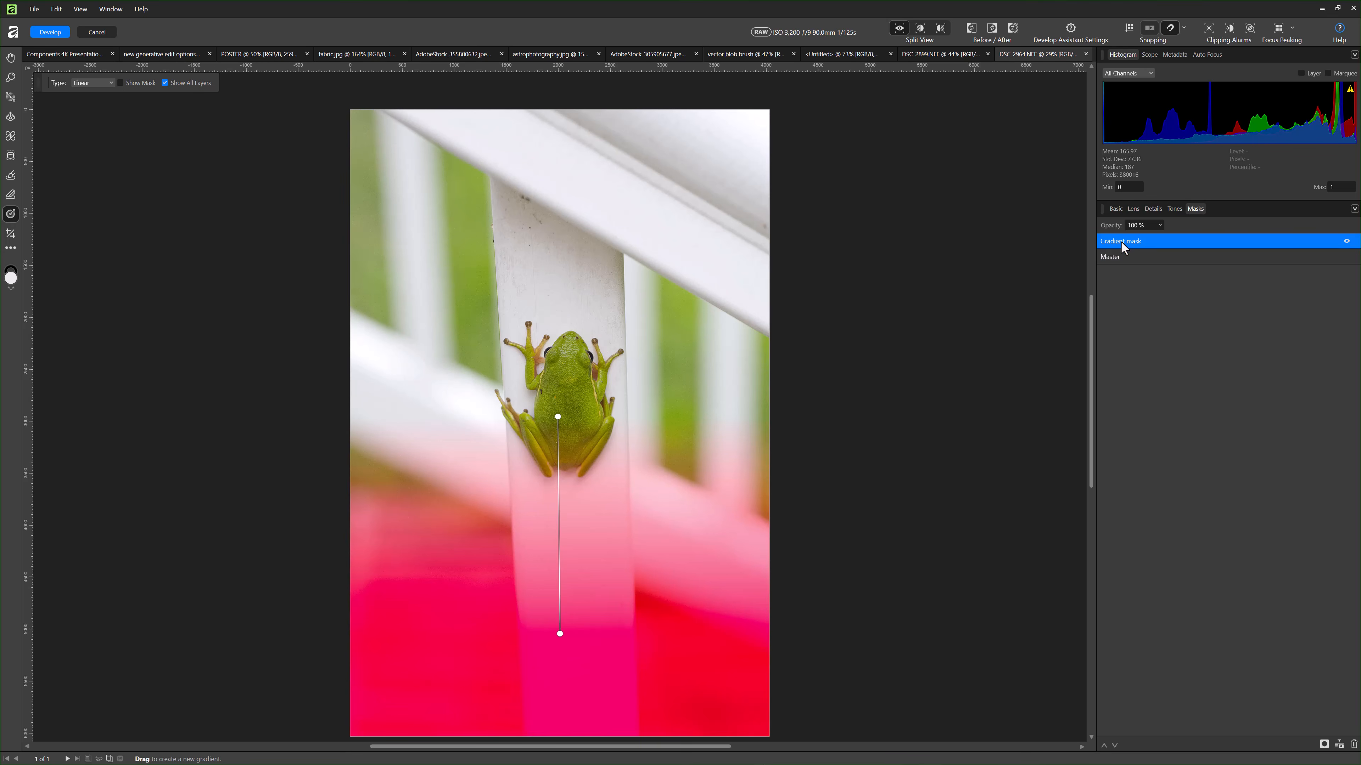
pyautogui.click(1115, 212)
pyautogui.moveTo(1209, 271); pyautogui.dragTo(1170, 273)
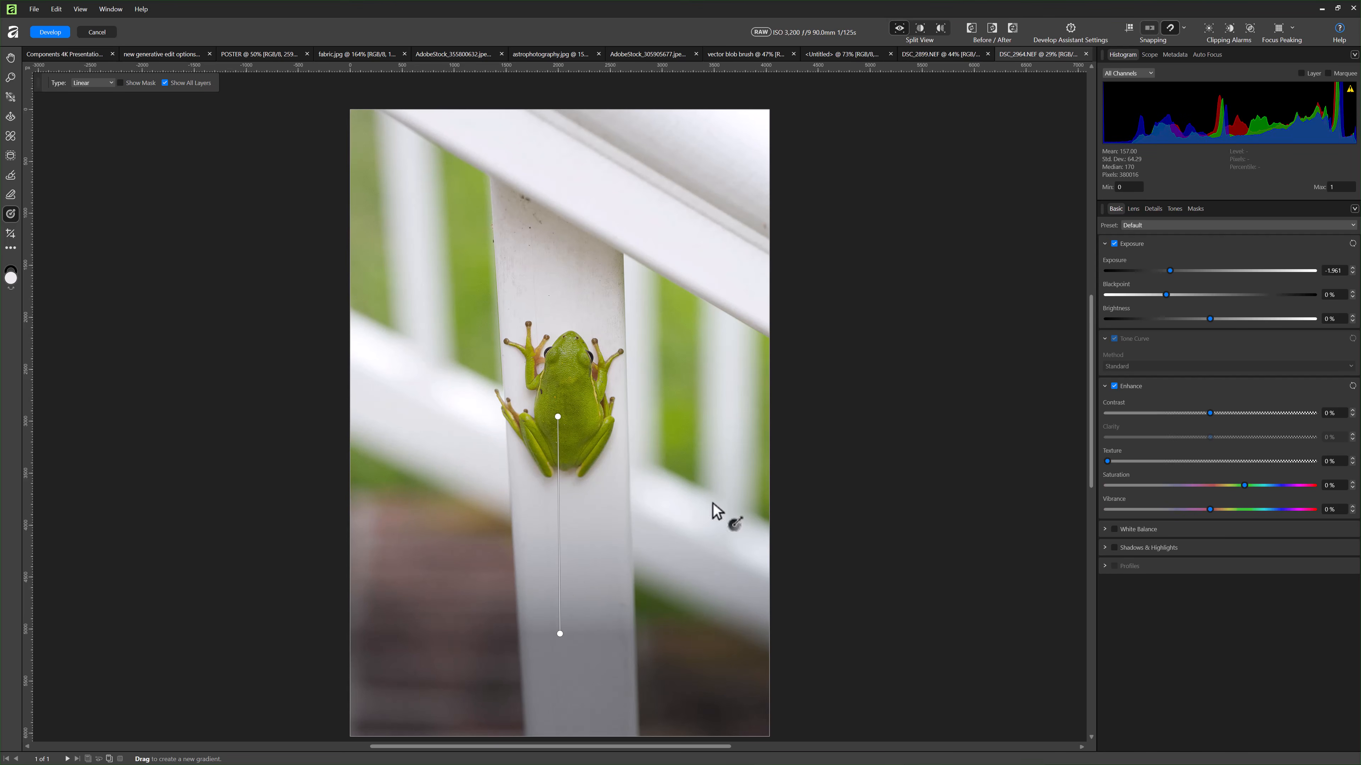
# Step: Add a second gradient mask from the upper railing down to the frog's head and lower its exposure to about -1.533
pyautogui.click(1195, 209)
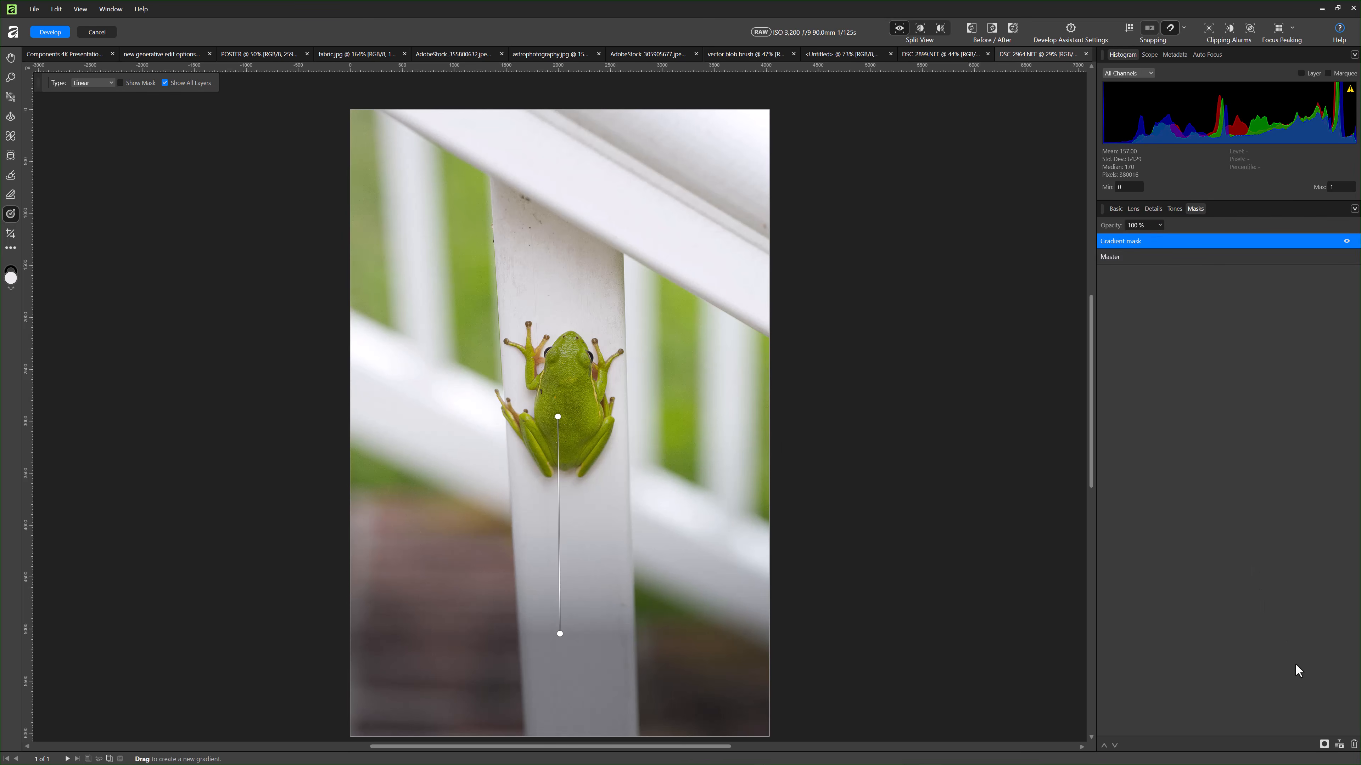
pyautogui.click(1323, 747)
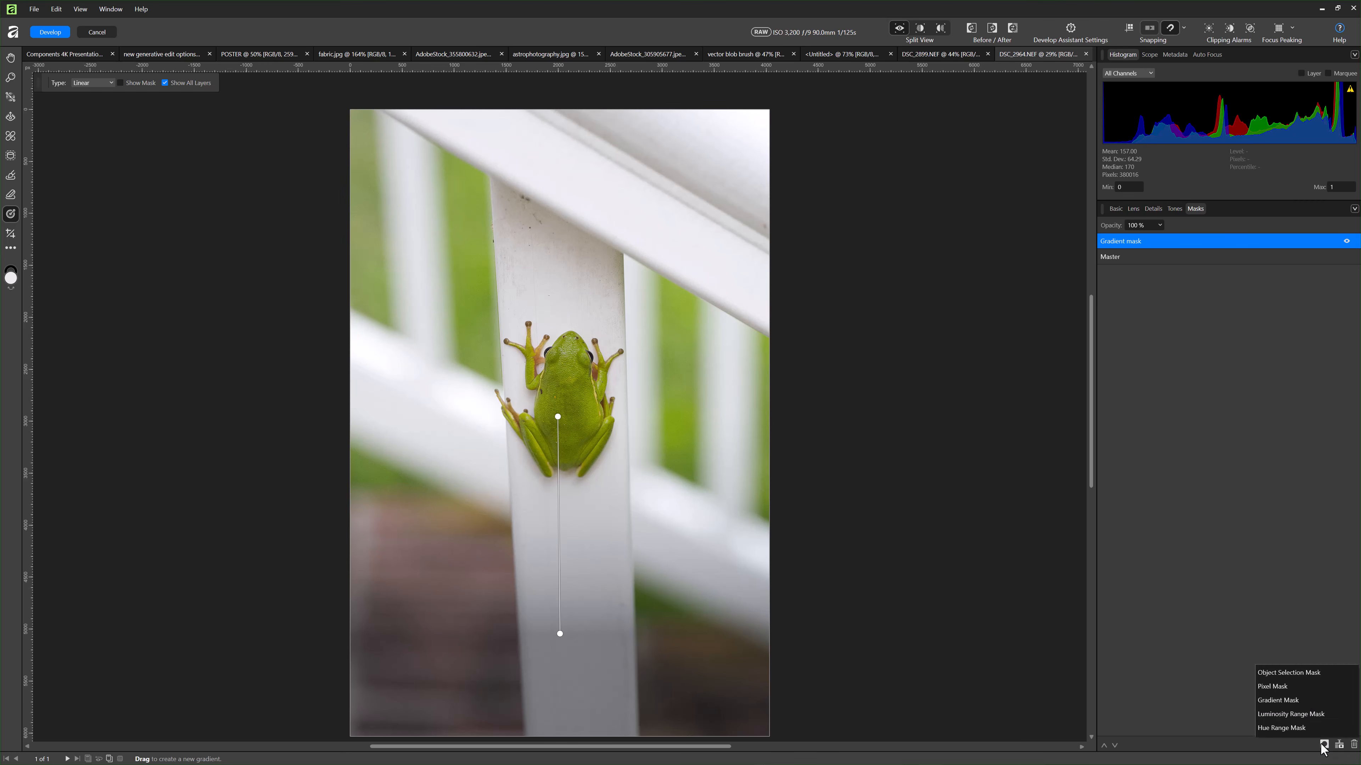
pyautogui.click(1293, 701)
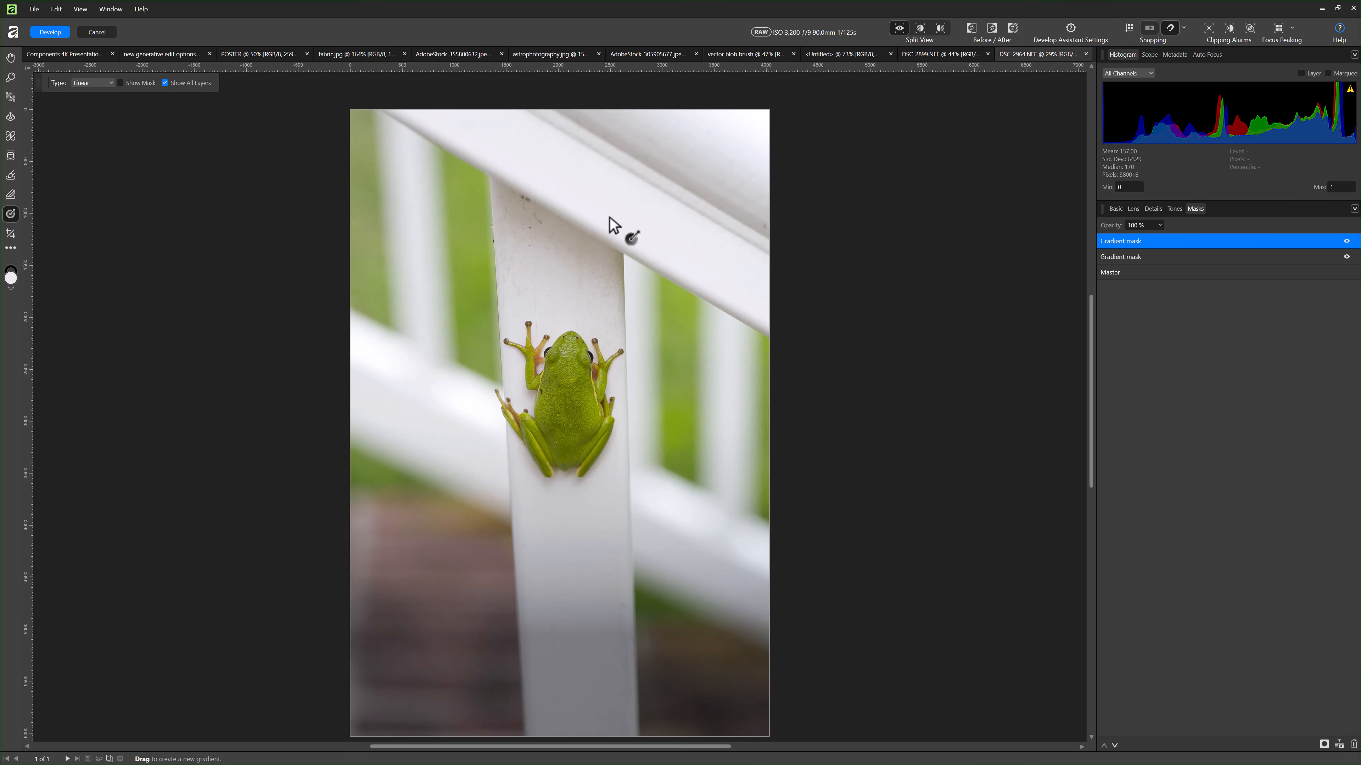
pyautogui.moveTo(546, 179); pyautogui.dragTo(551, 347)
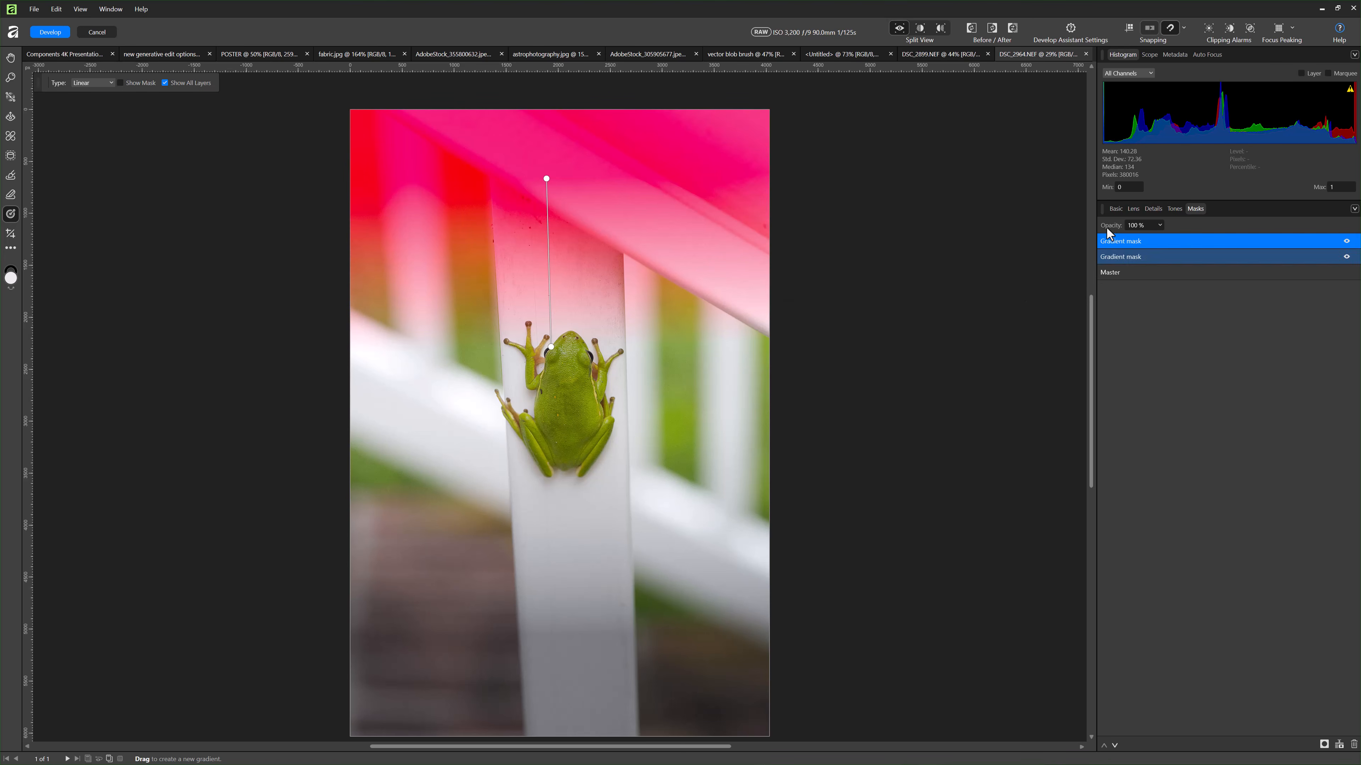
pyautogui.click(1119, 213)
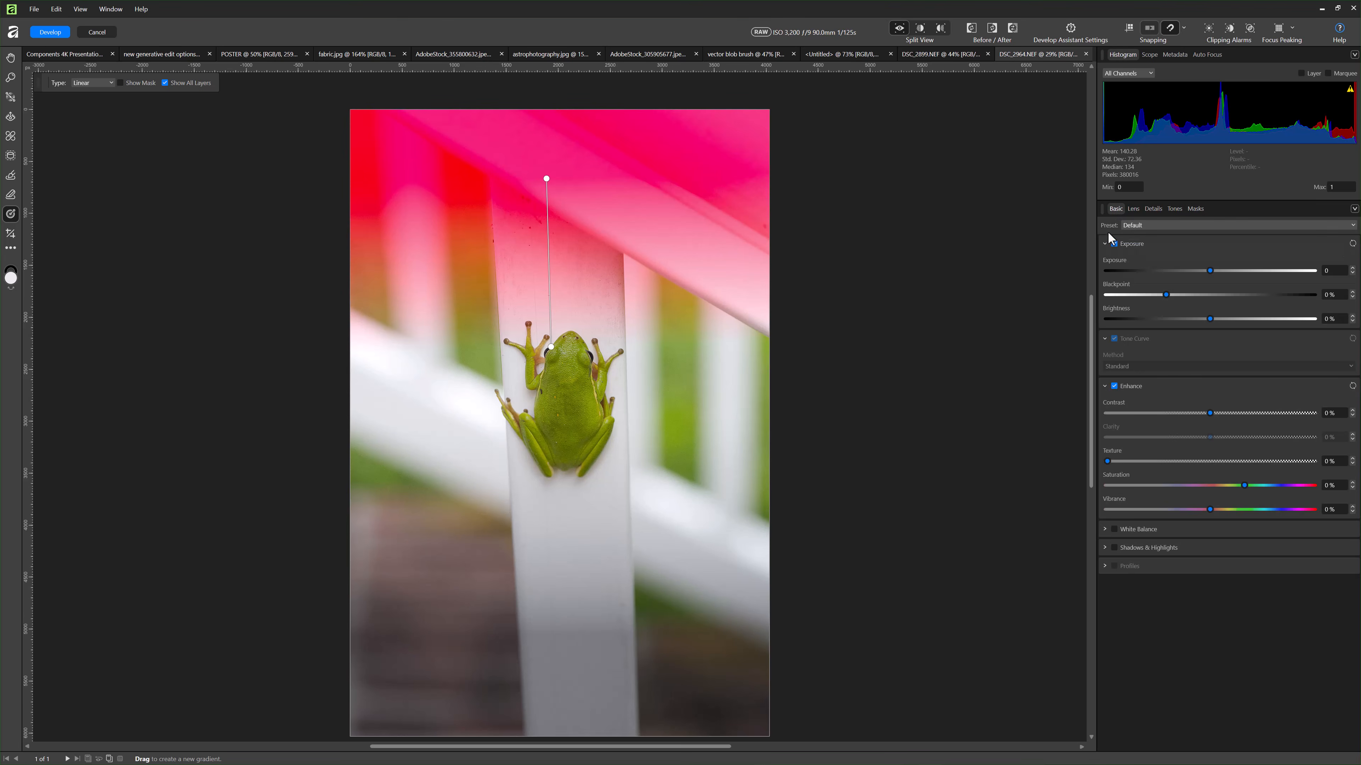
pyautogui.moveTo(1209, 271); pyautogui.dragTo(1180, 279)
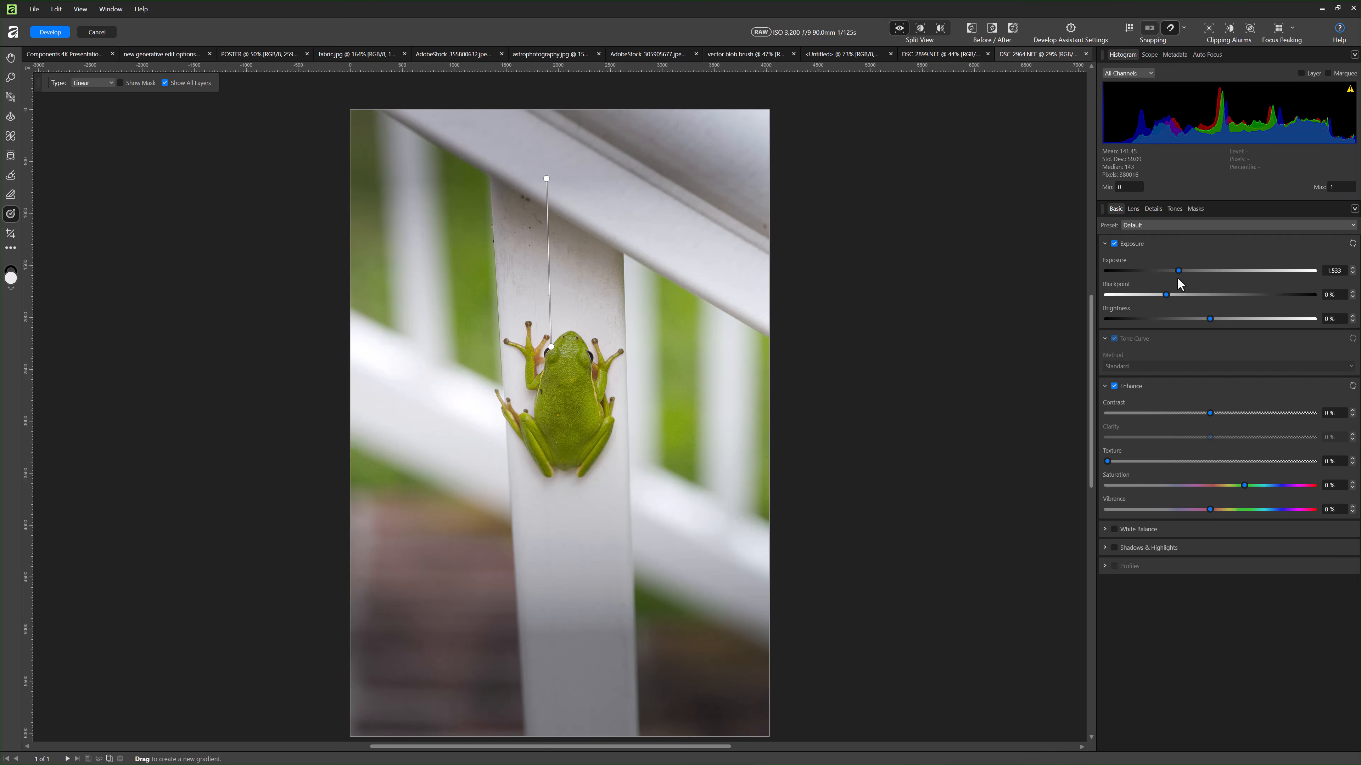
# Step: Make the Master layer active in the mask list and display its basic adjustments
pyautogui.click(1195, 208)
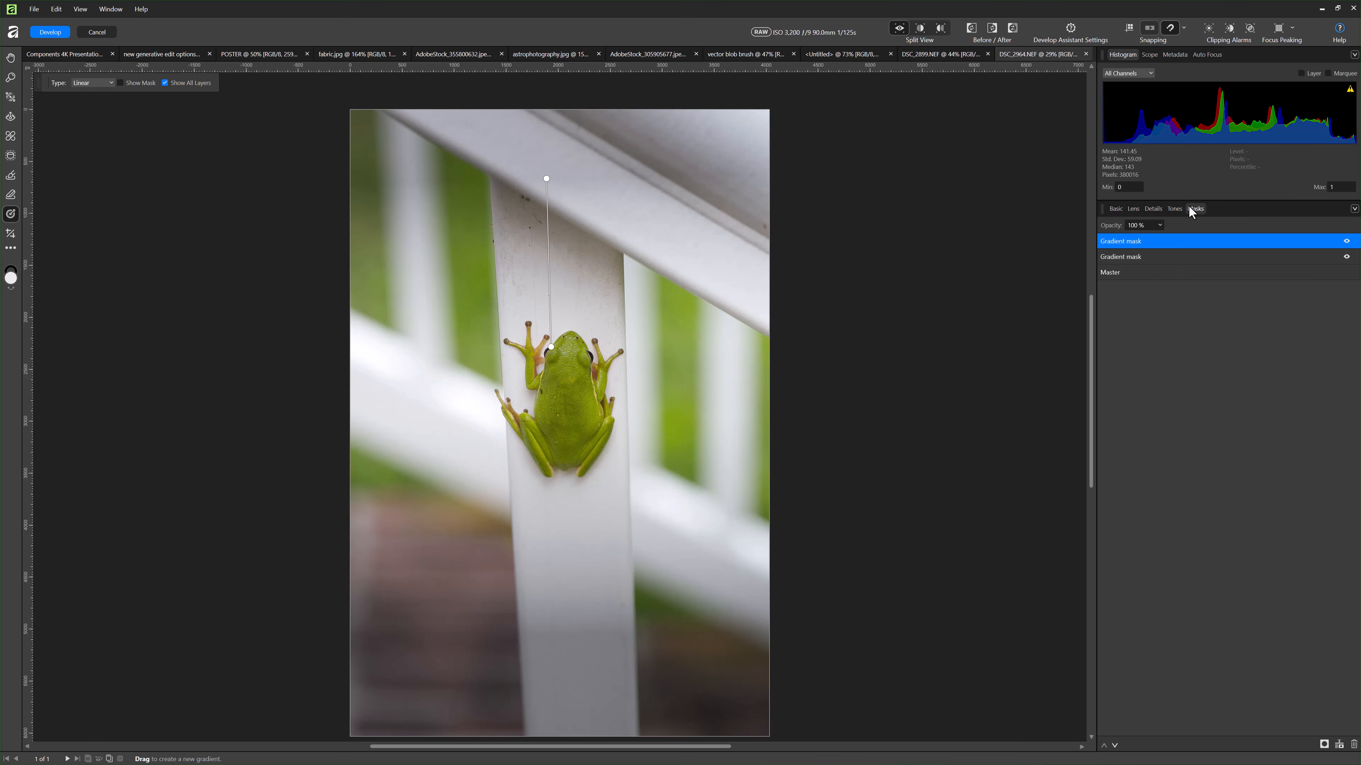
pyautogui.click(1122, 273)
pyautogui.click(1114, 209)
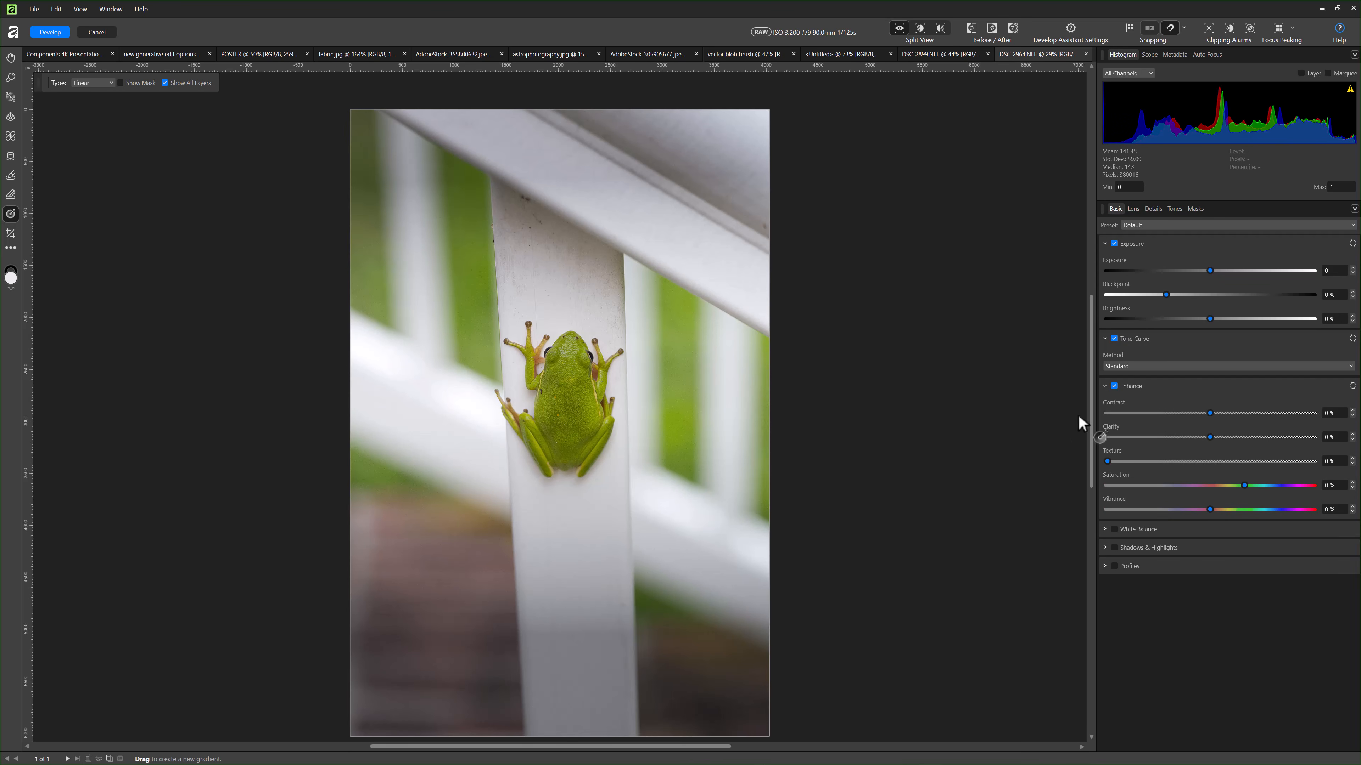
# Step: Lower the exposure of the whole frog photo on the Master layer to about -1.464
pyautogui.moveTo(1207, 270); pyautogui.dragTo(1170, 278)
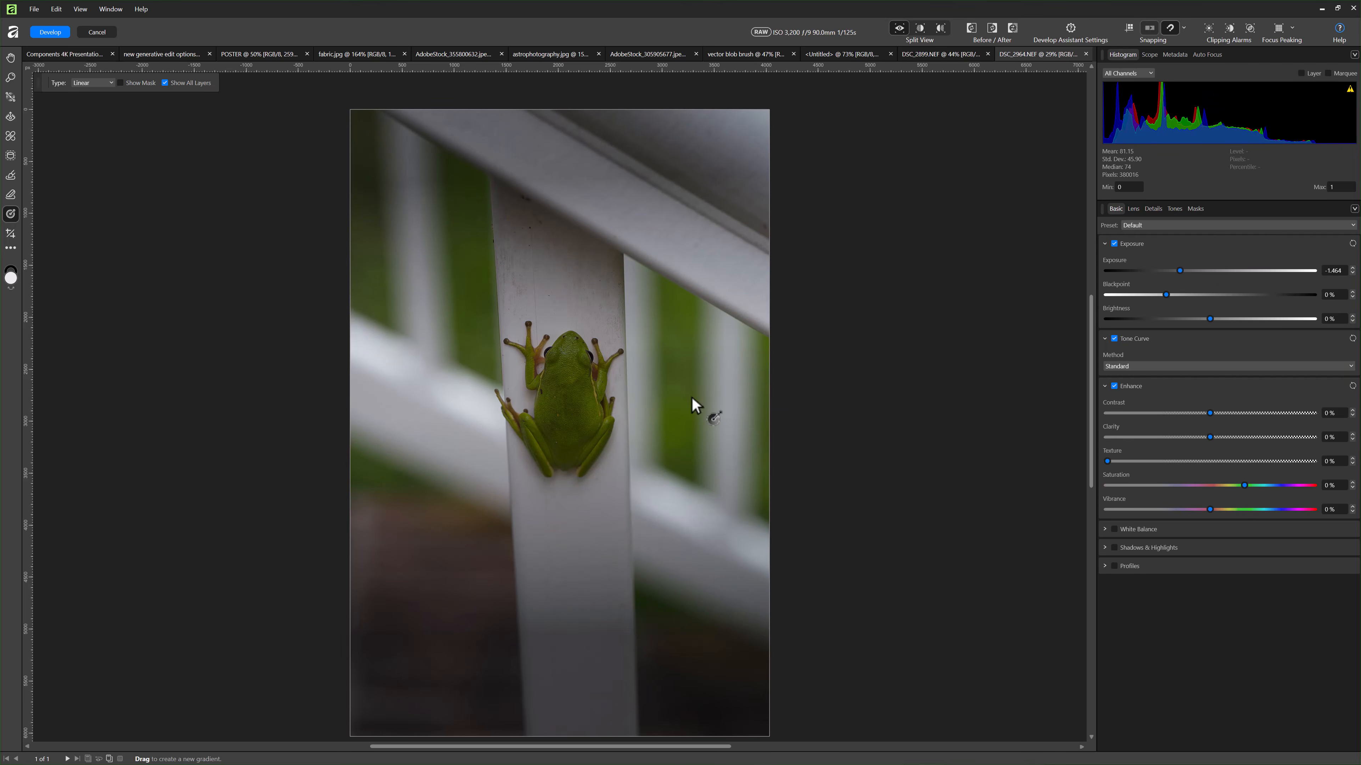
# Step: Add an object selection mask covering the frog and raise its exposure to about 0.916
pyautogui.click(1194, 209)
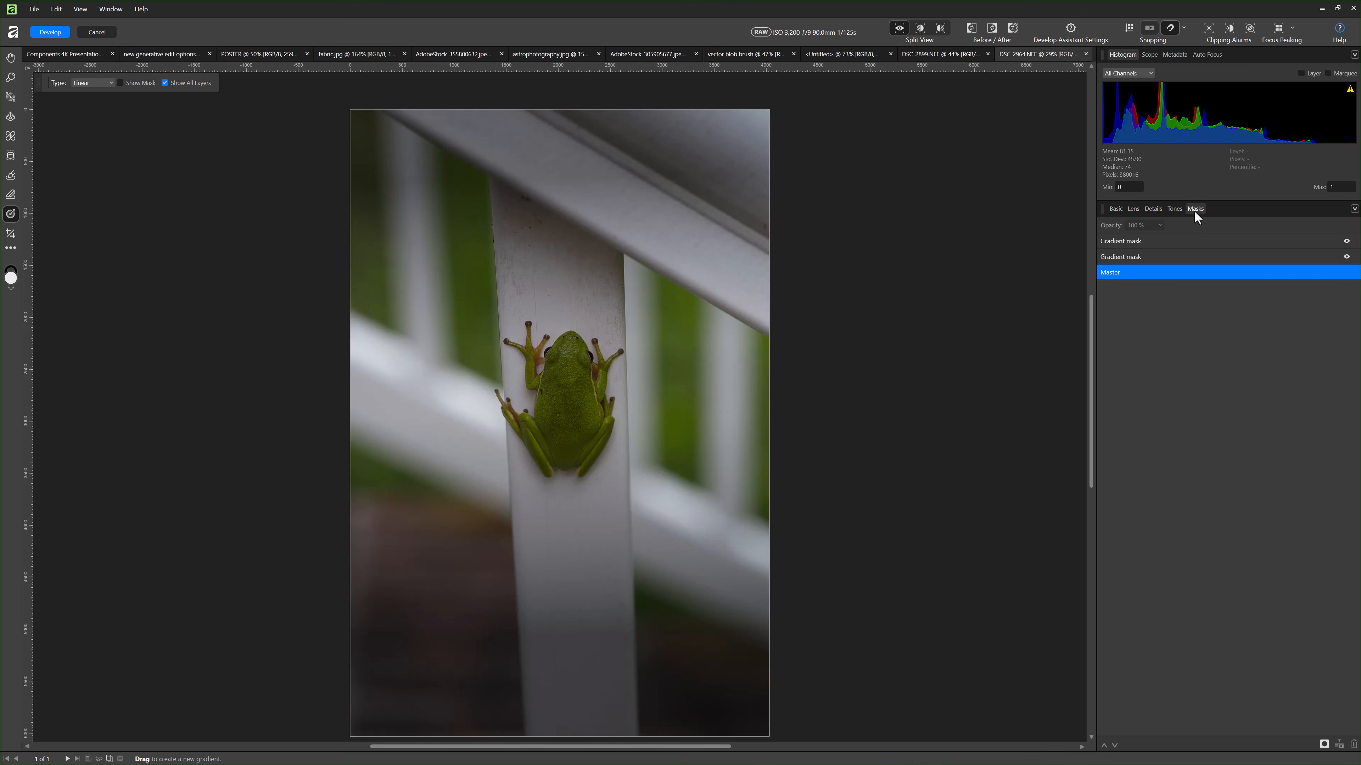
pyautogui.click(1323, 745)
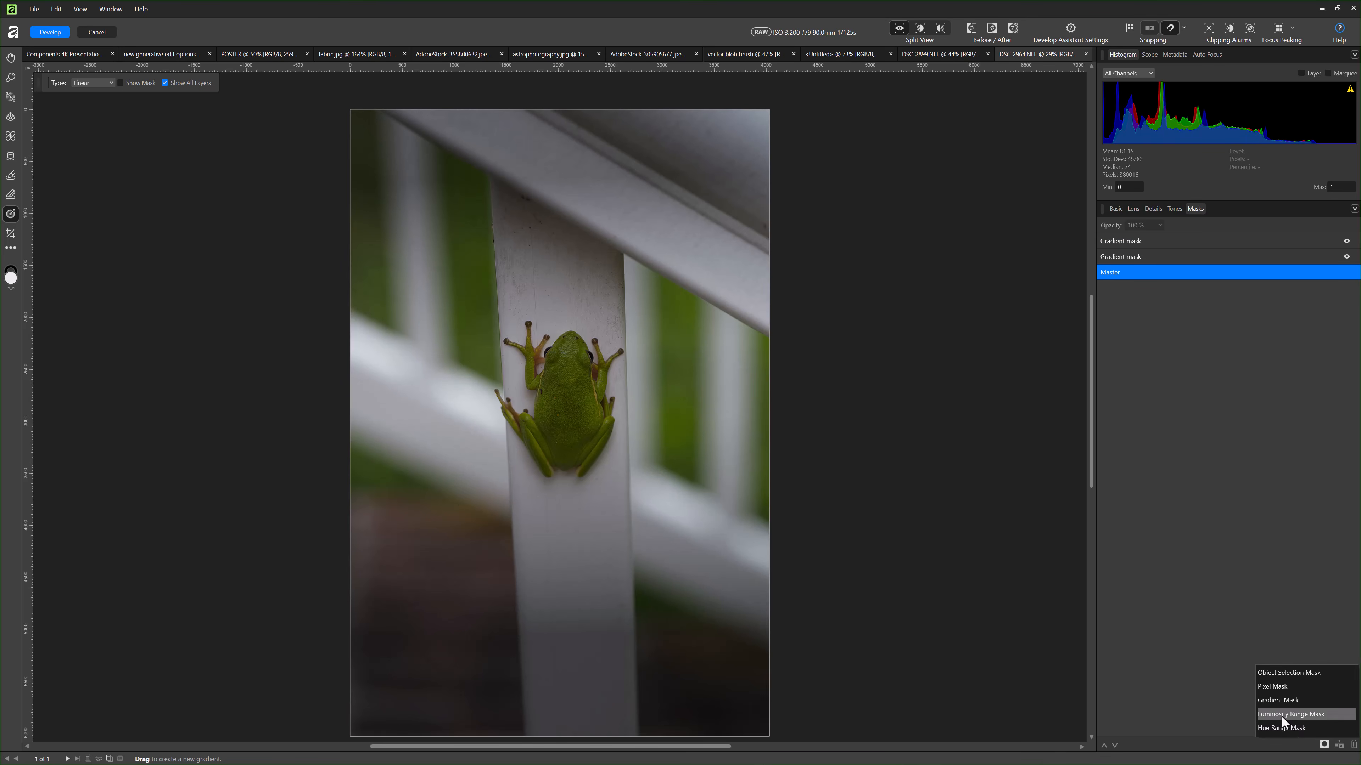
pyautogui.click(1283, 673)
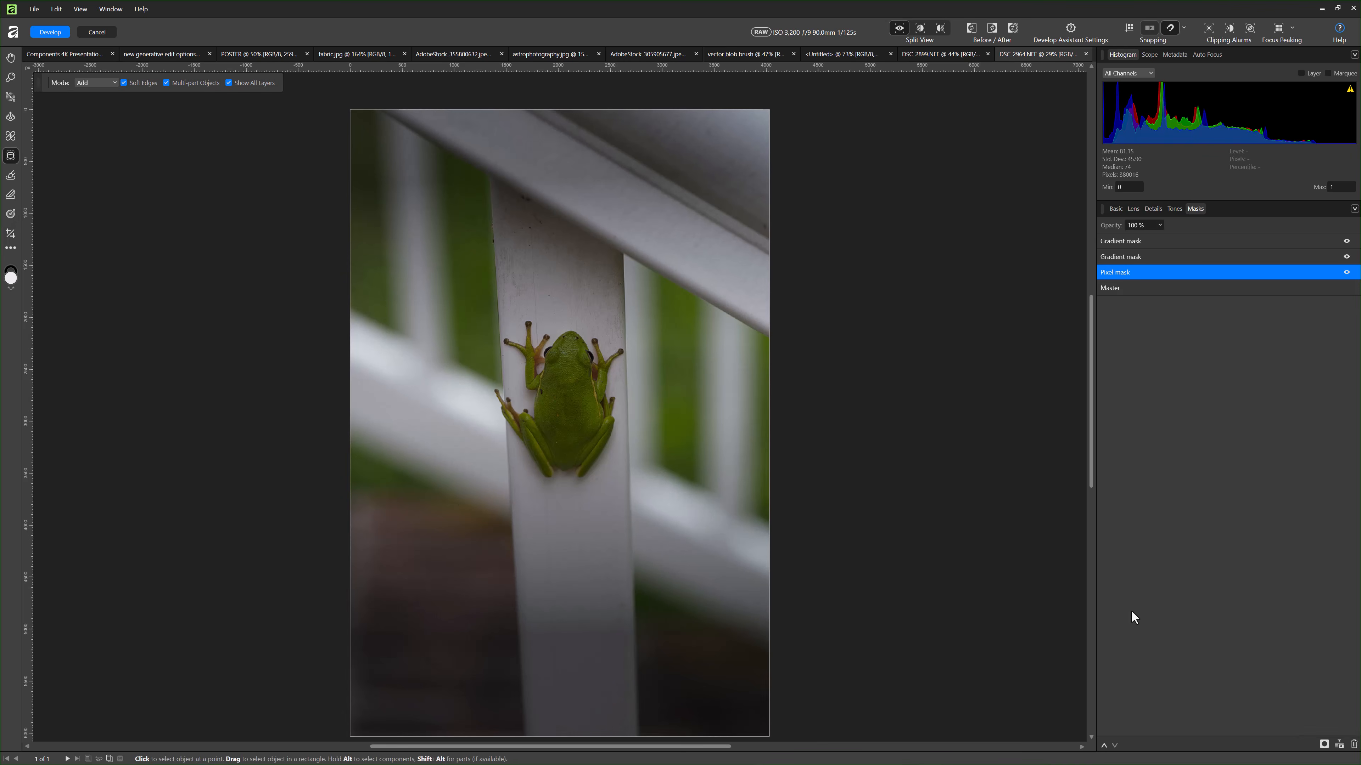
pyautogui.click(576, 413)
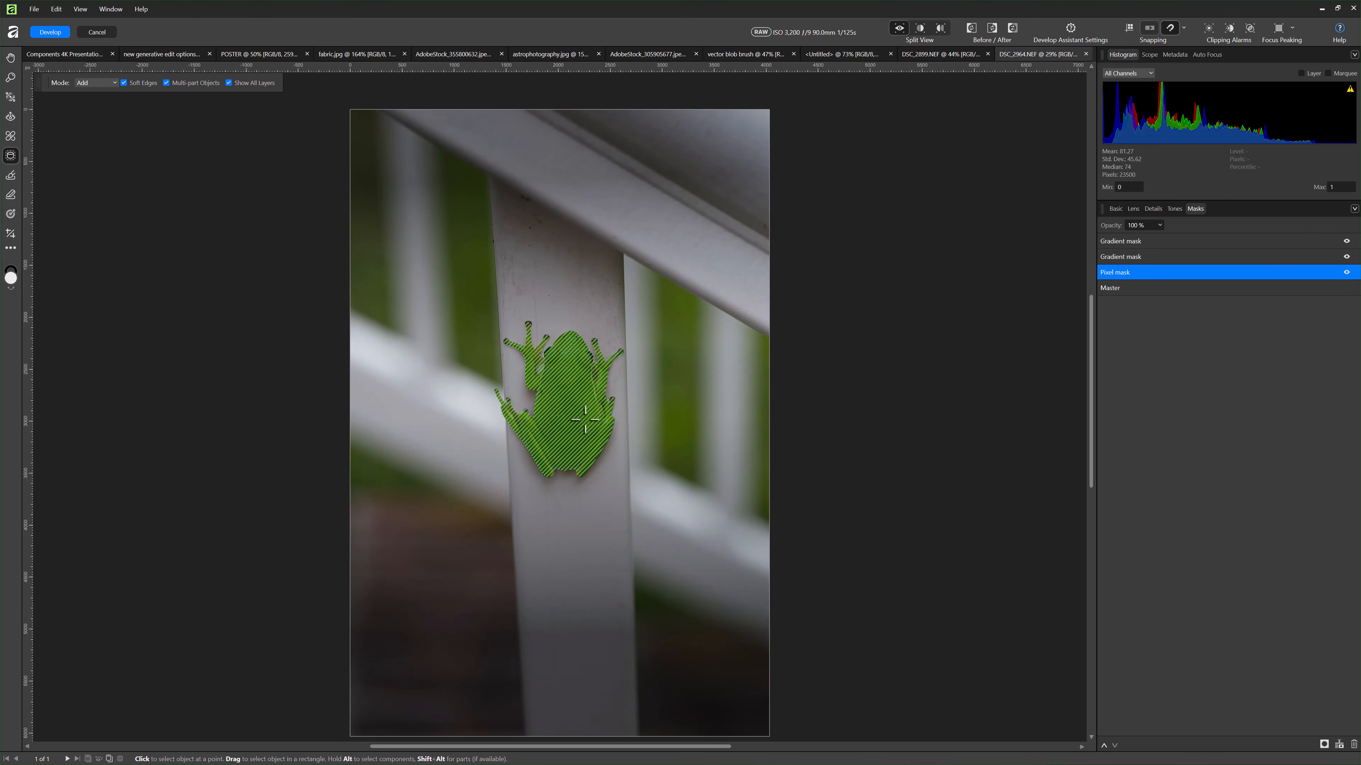
pyautogui.click(571, 412)
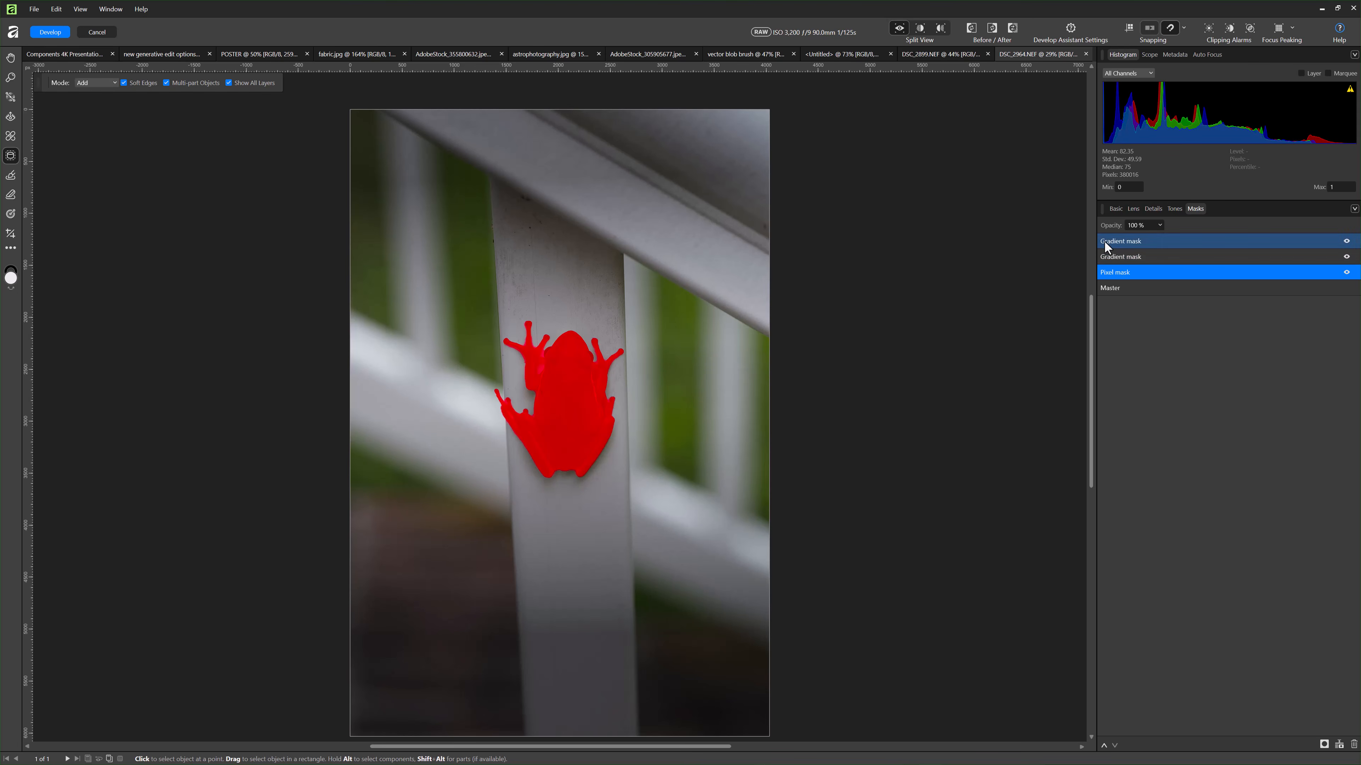
pyautogui.click(1115, 209)
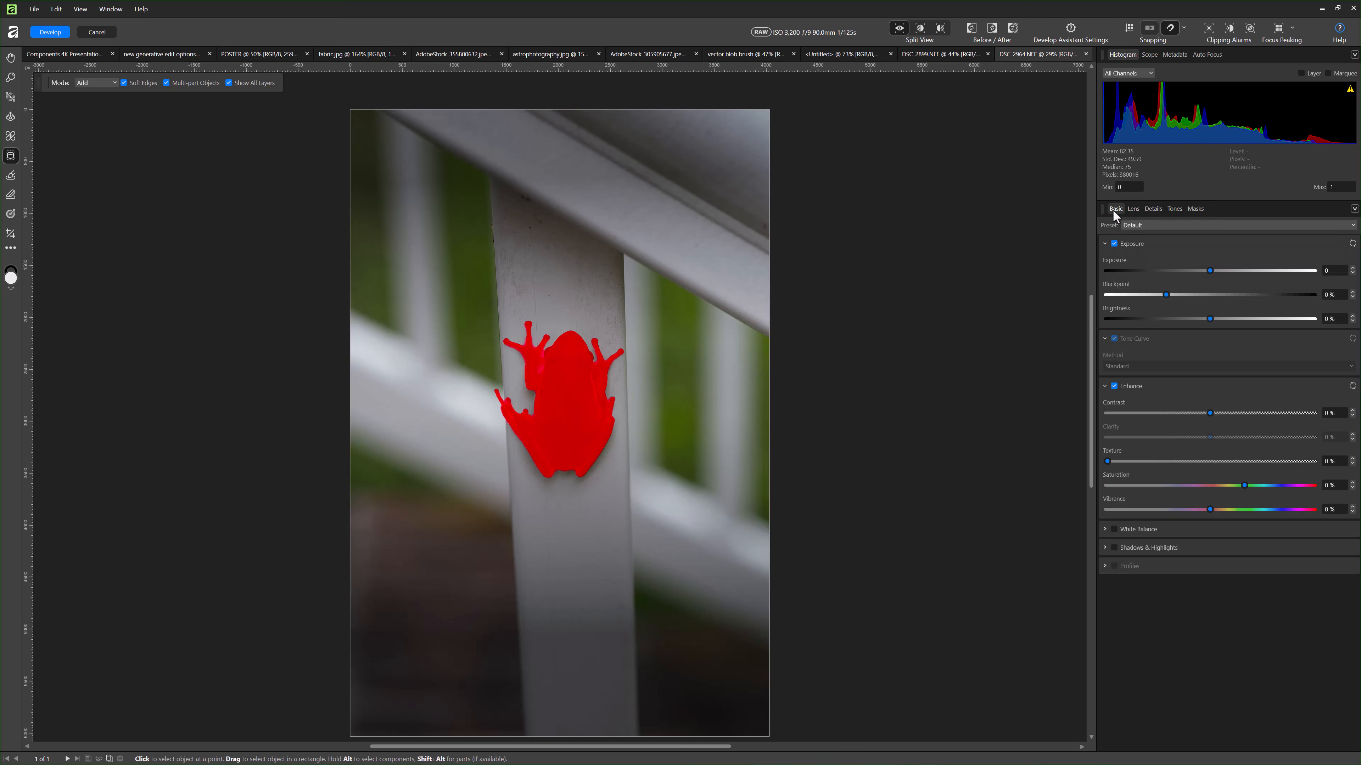
pyautogui.moveTo(1205, 270); pyautogui.dragTo(1228, 270)
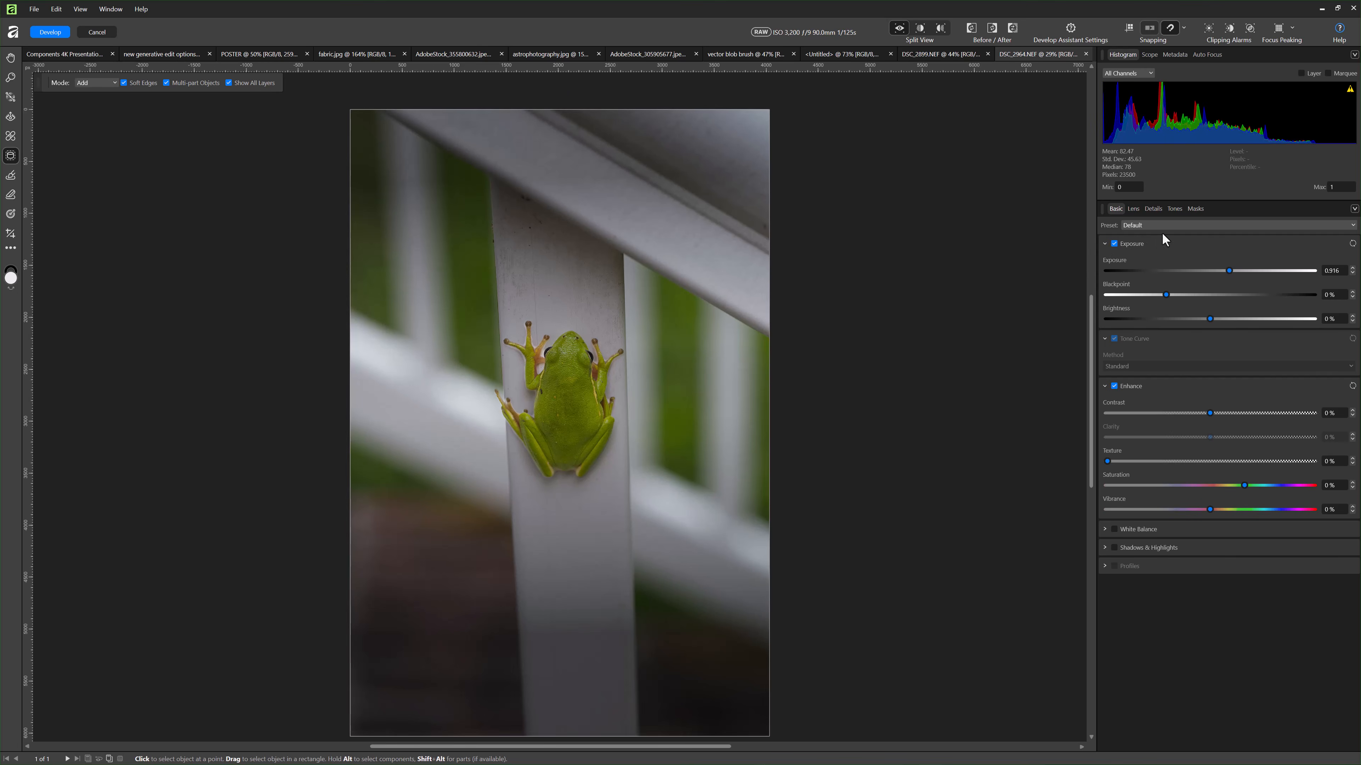
# Step: Return to the mask list and display the mask types that can be added
pyautogui.click(1187, 212)
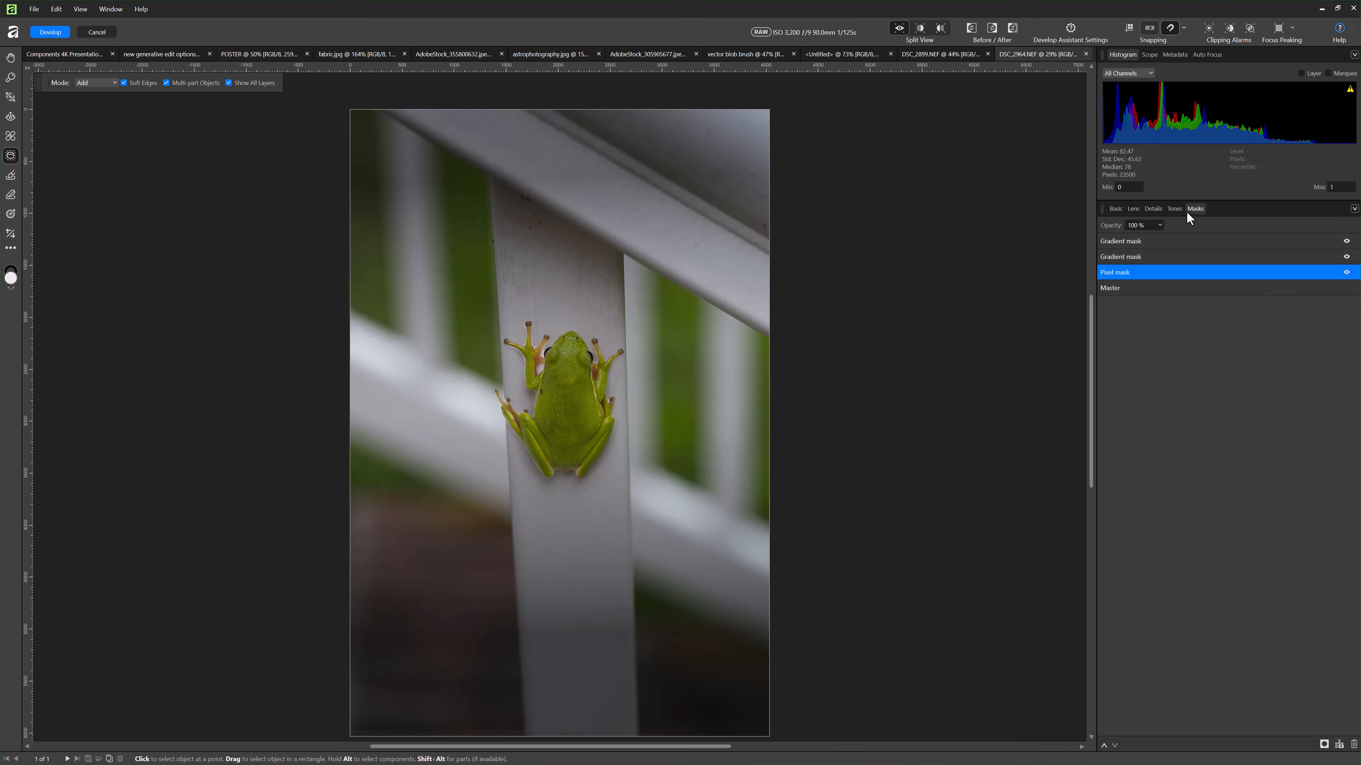
pyautogui.click(1324, 747)
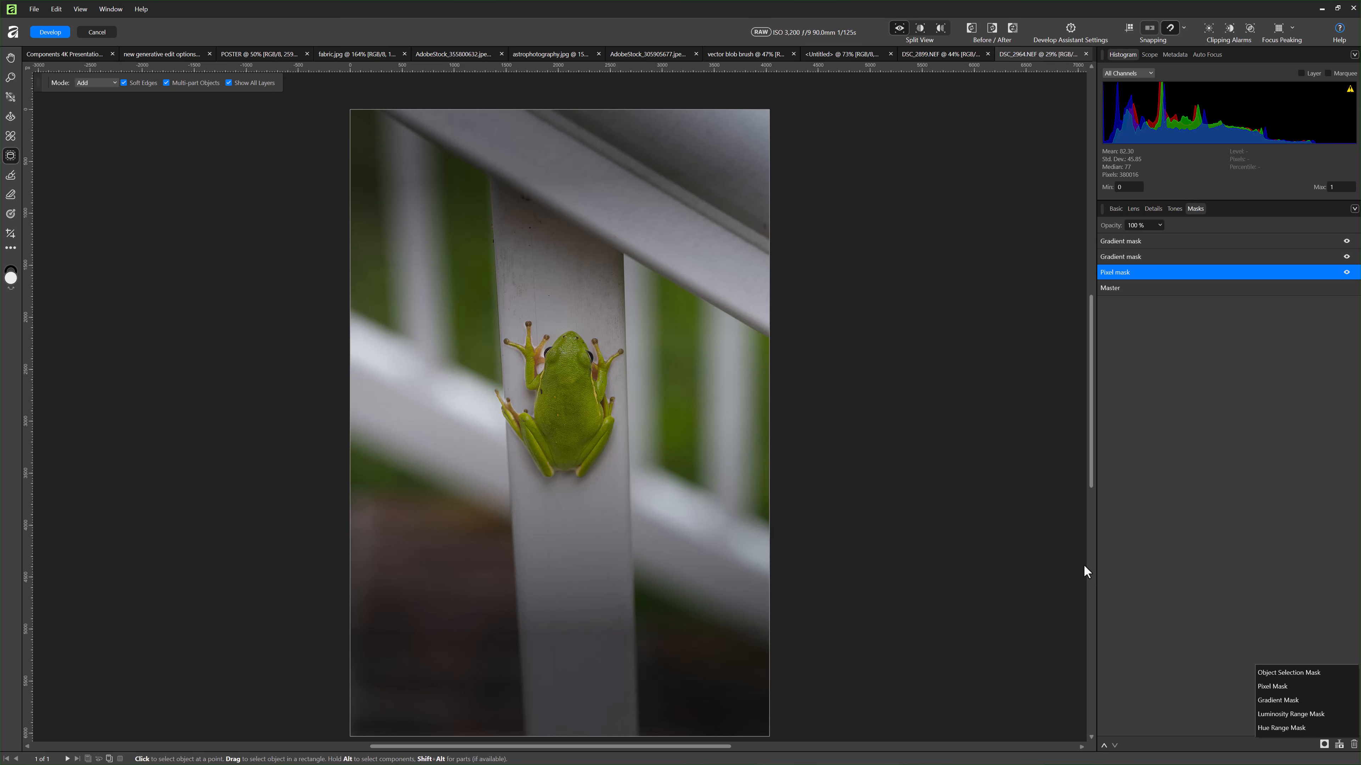